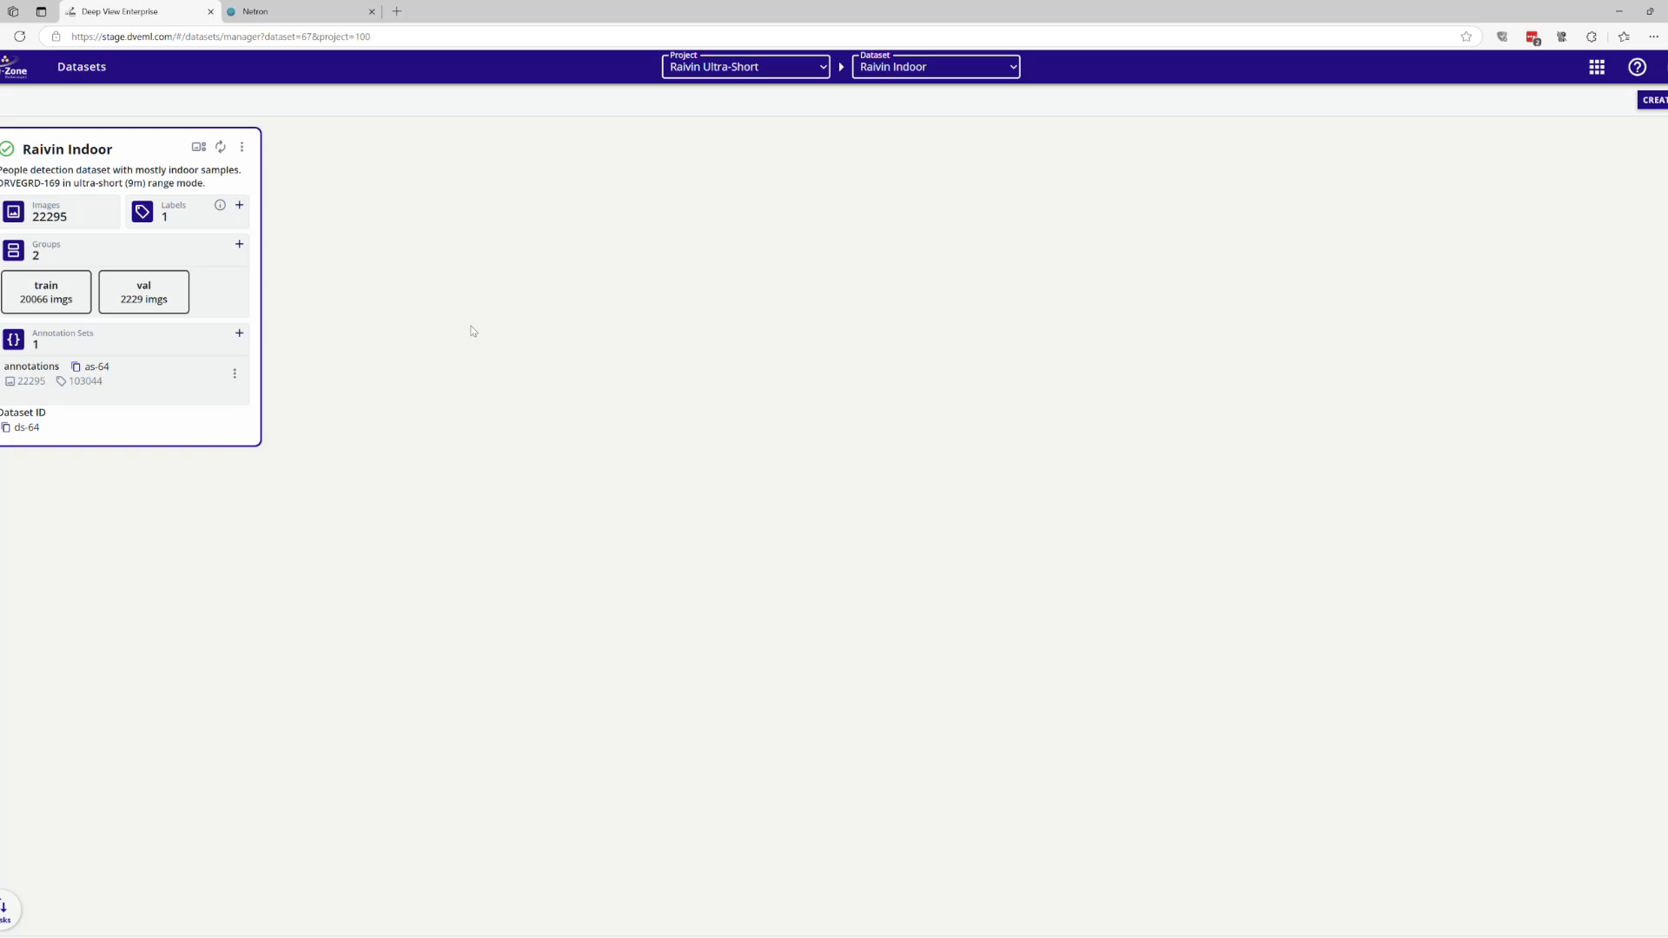
# Open the Raivin Indoor dataset's image gallery and examine the samples on its first two pages
pyautogui.click(197, 147)
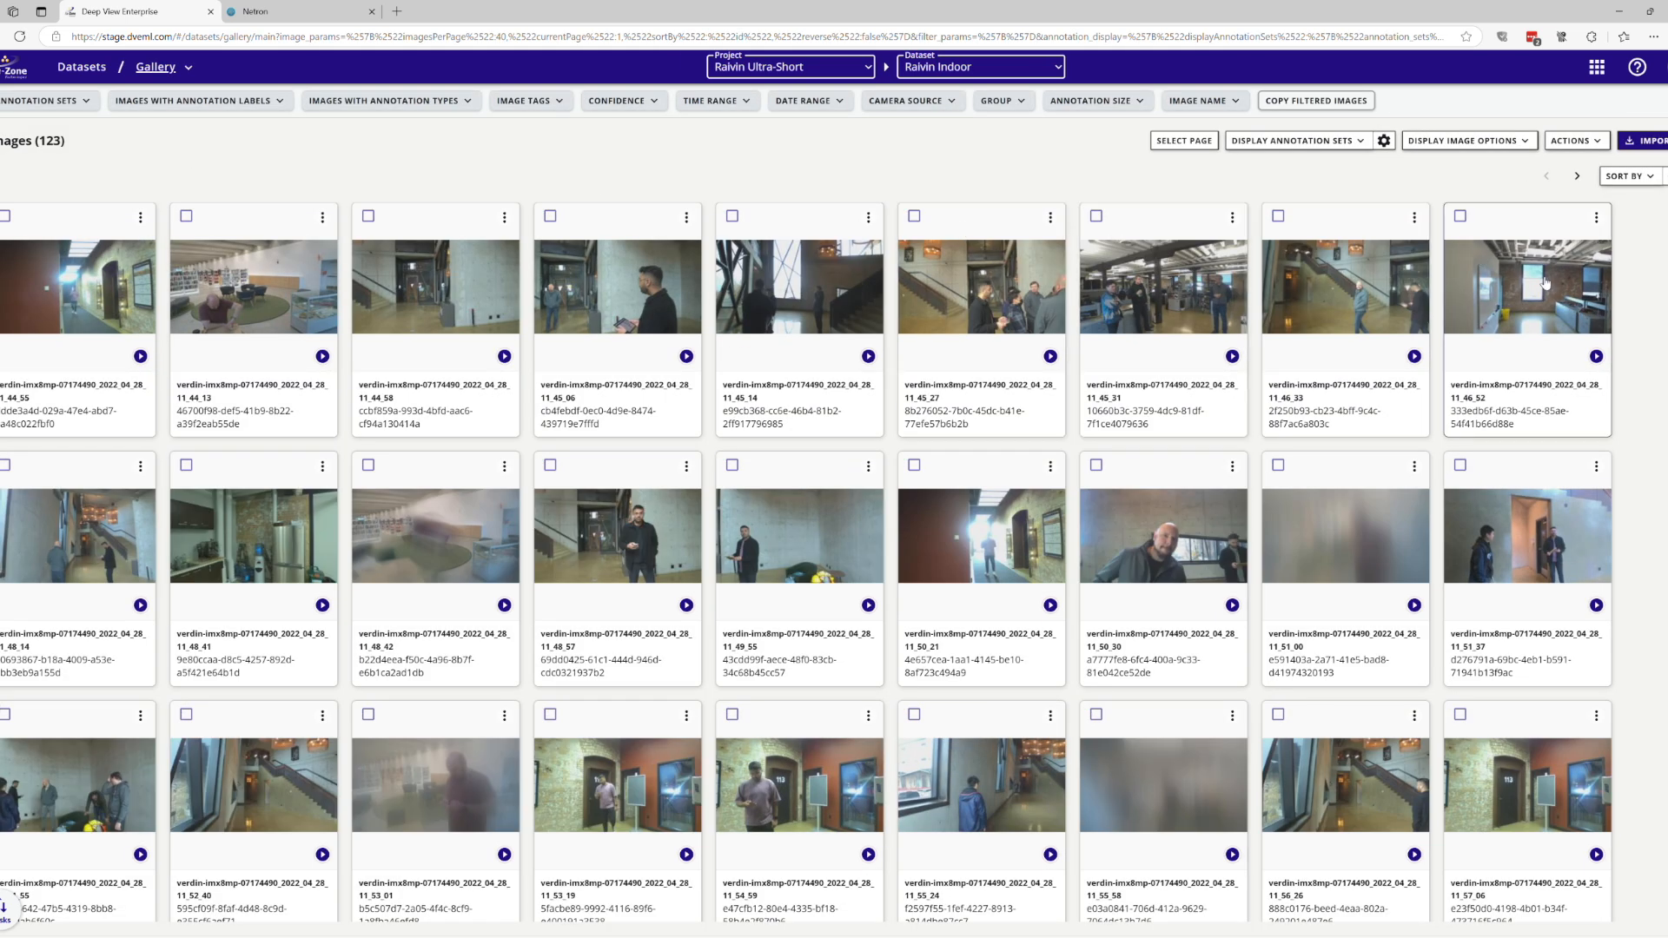
pyautogui.scroll(-4, 1516, 448)
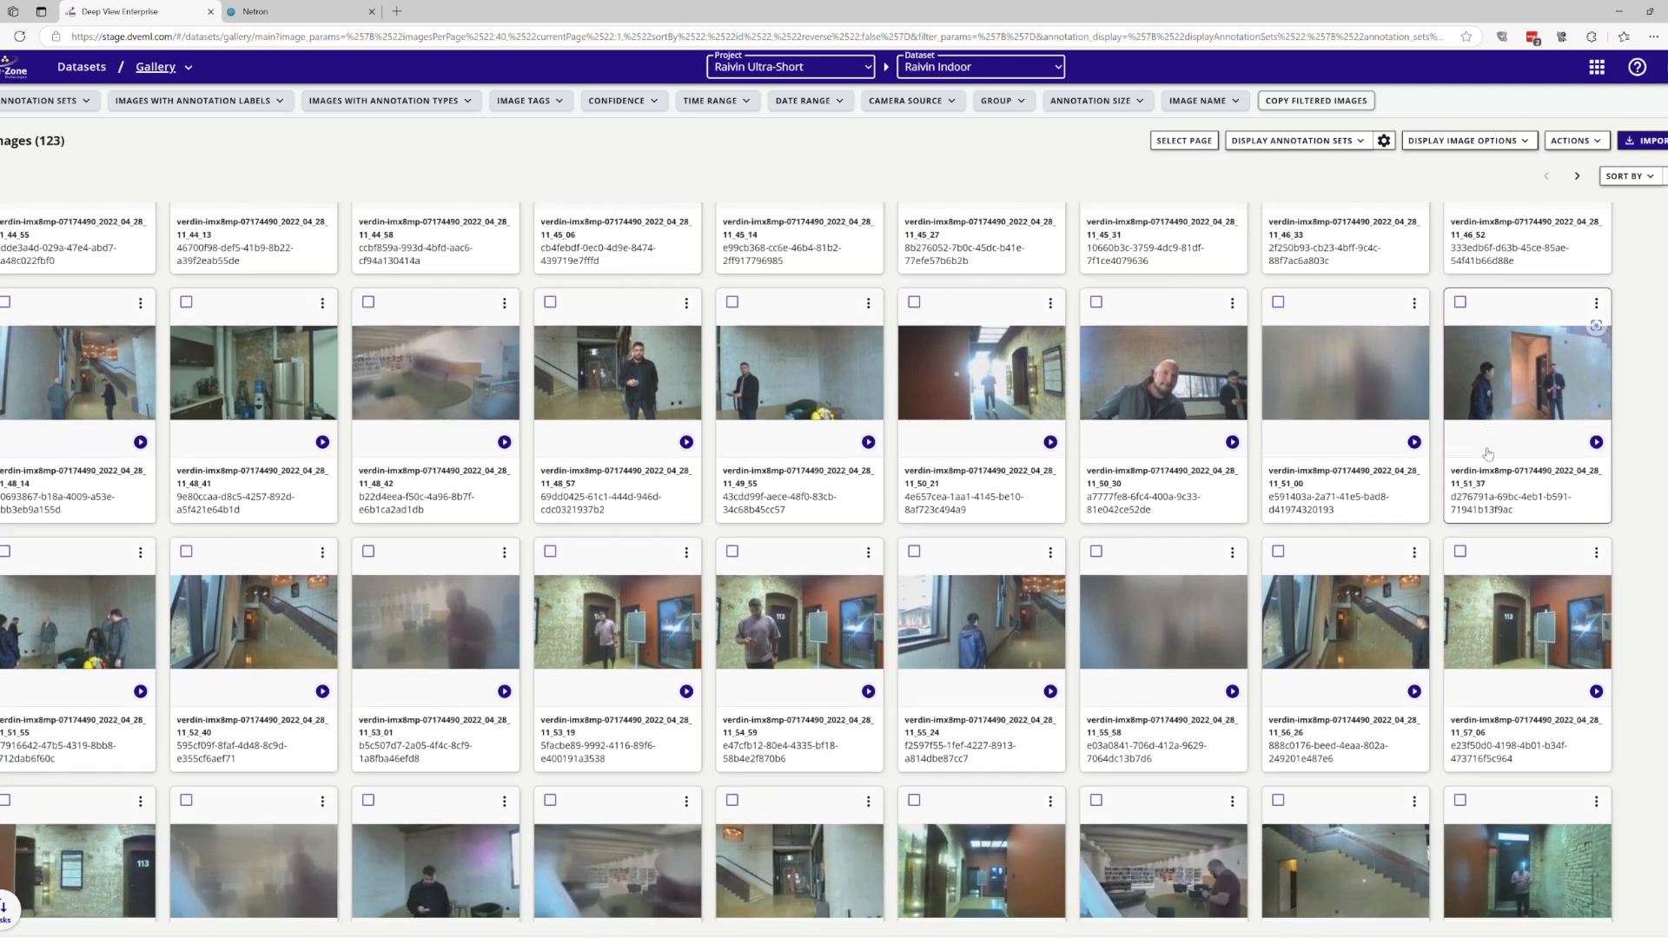
pyautogui.scroll(-2, 1488, 458)
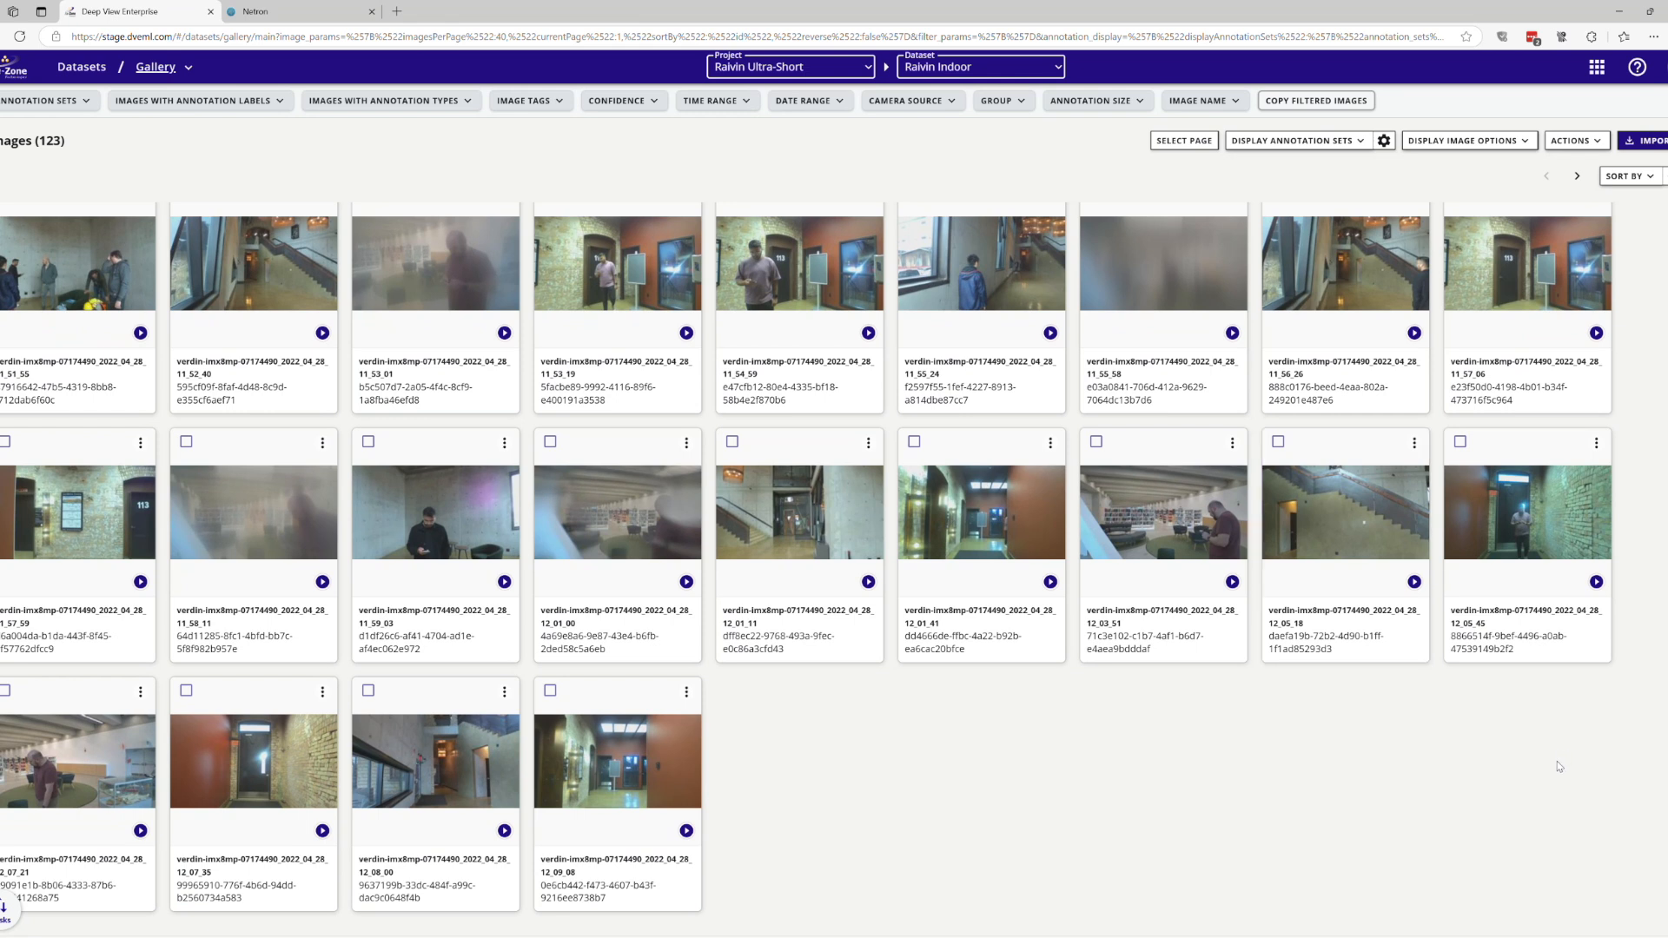
pyautogui.scroll(2, 1542, 768)
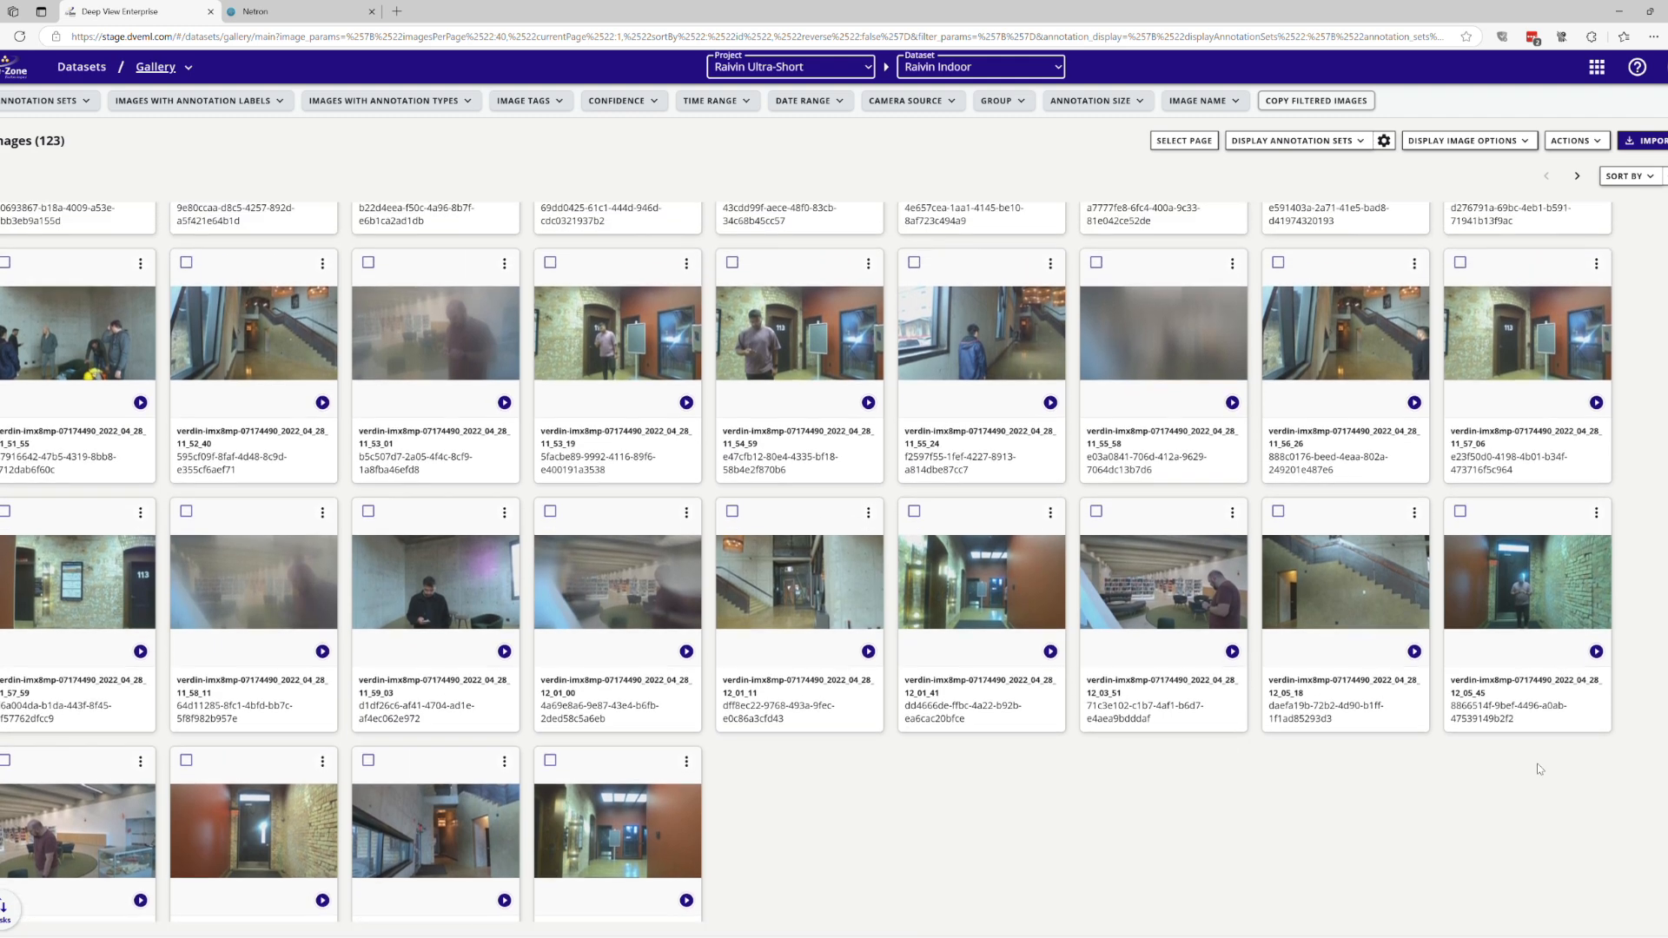
pyautogui.scroll(3, 1540, 768)
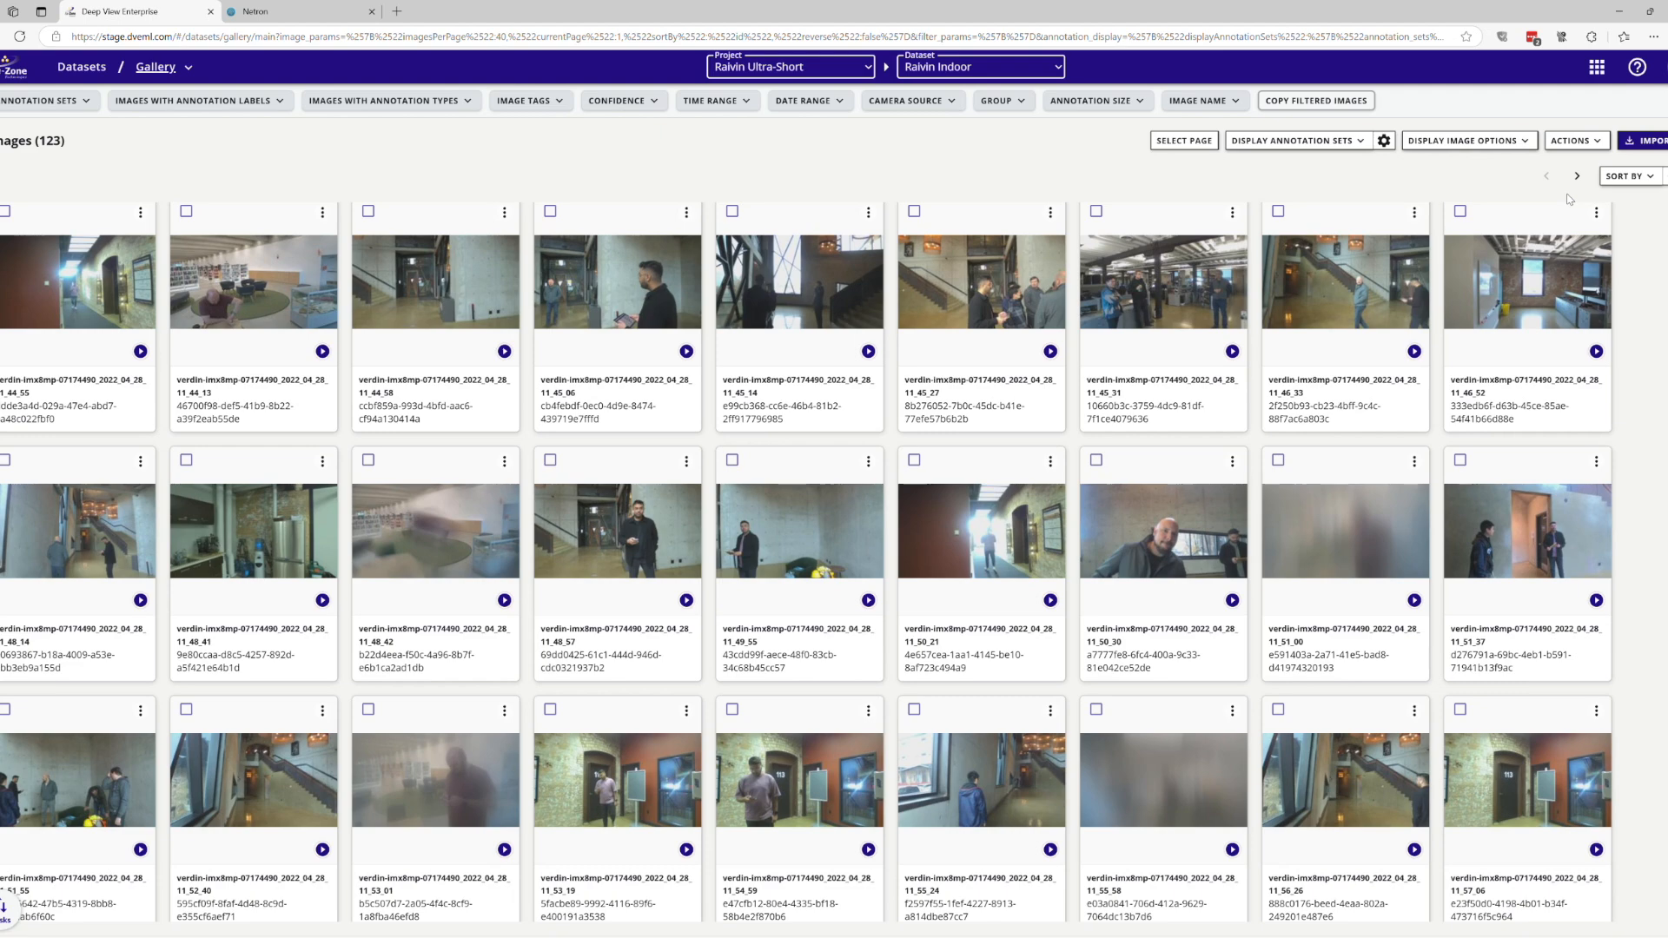
pyautogui.click(1581, 179)
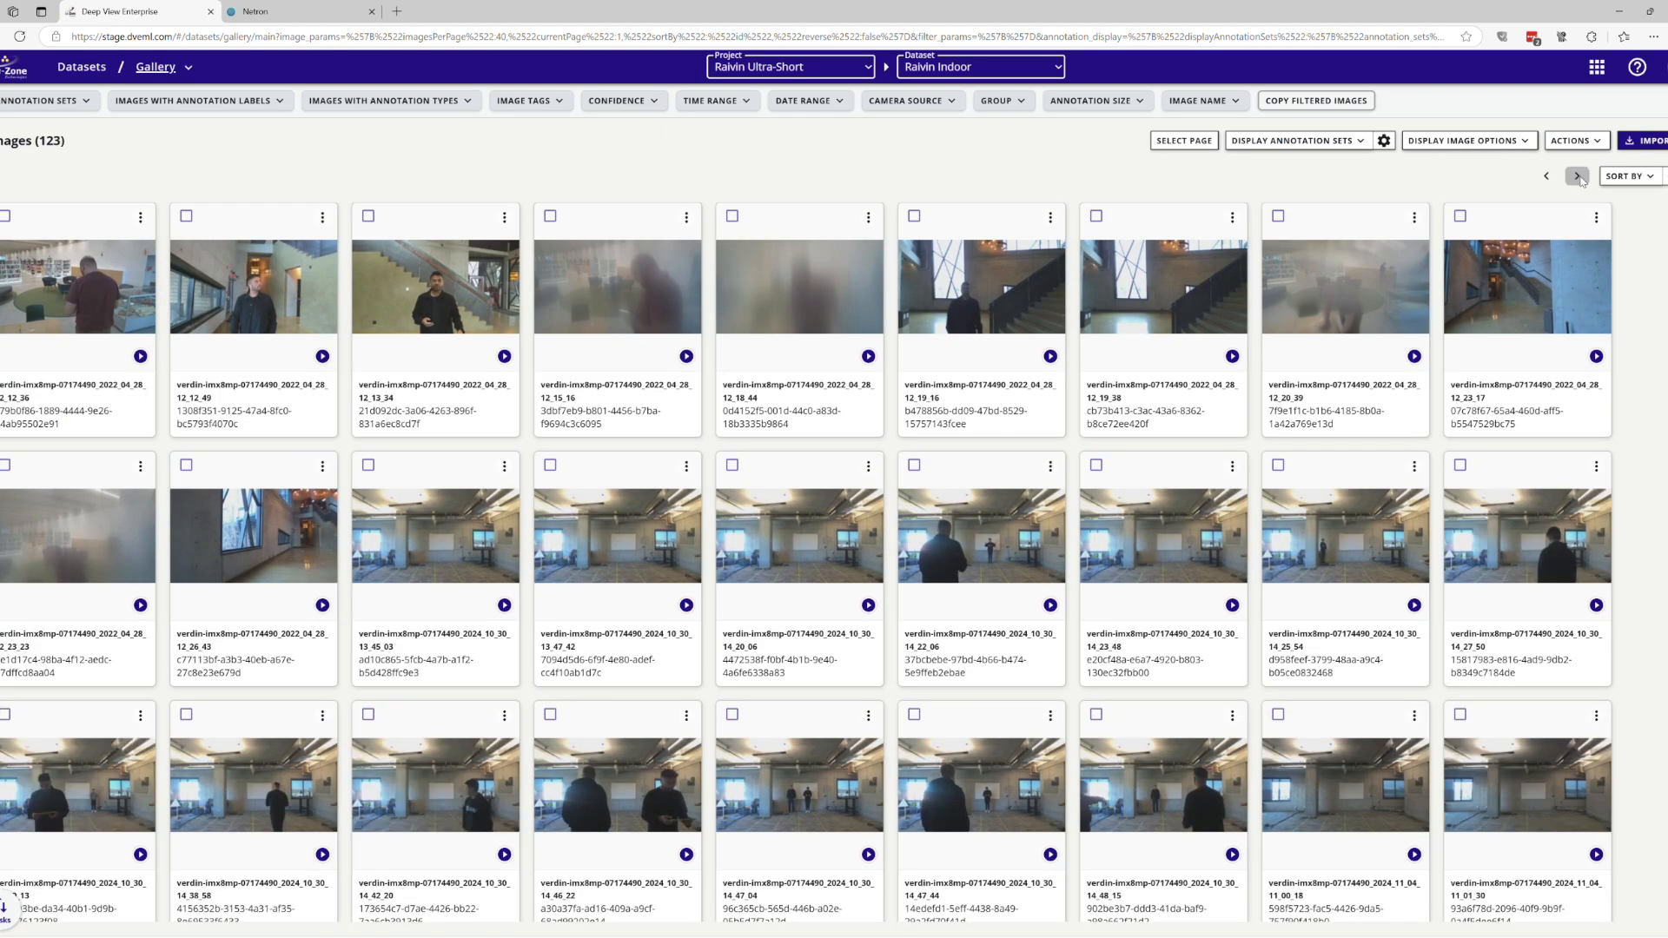
pyautogui.scroll(-2, 1581, 261)
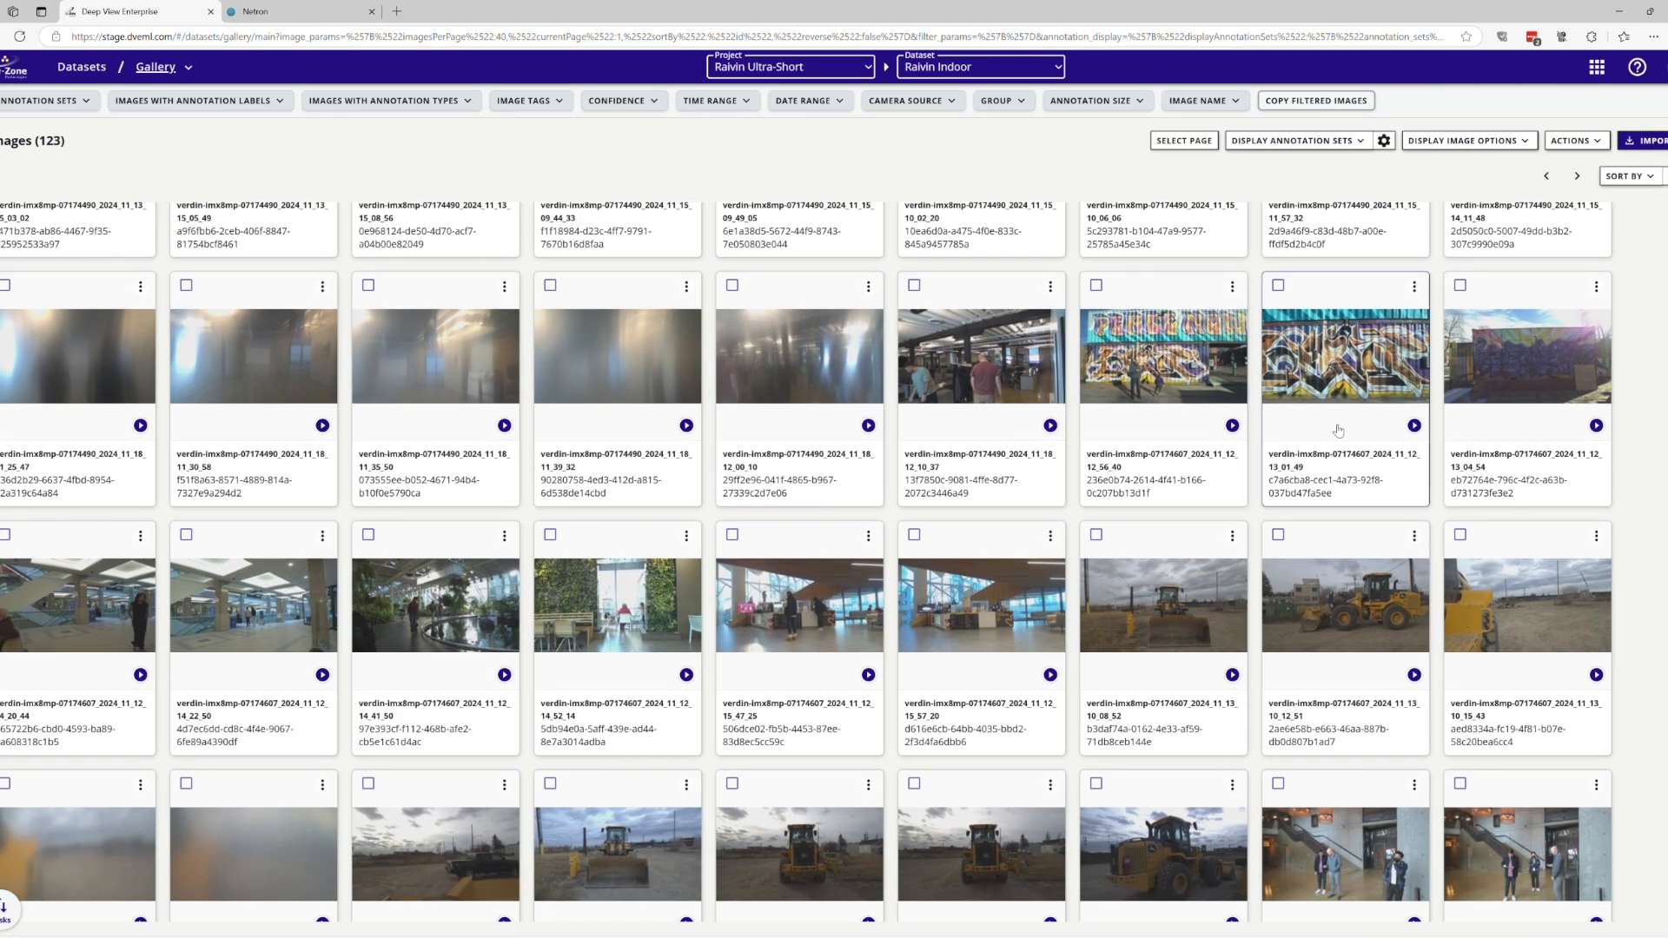
pyautogui.scroll(-2, 1303, 417)
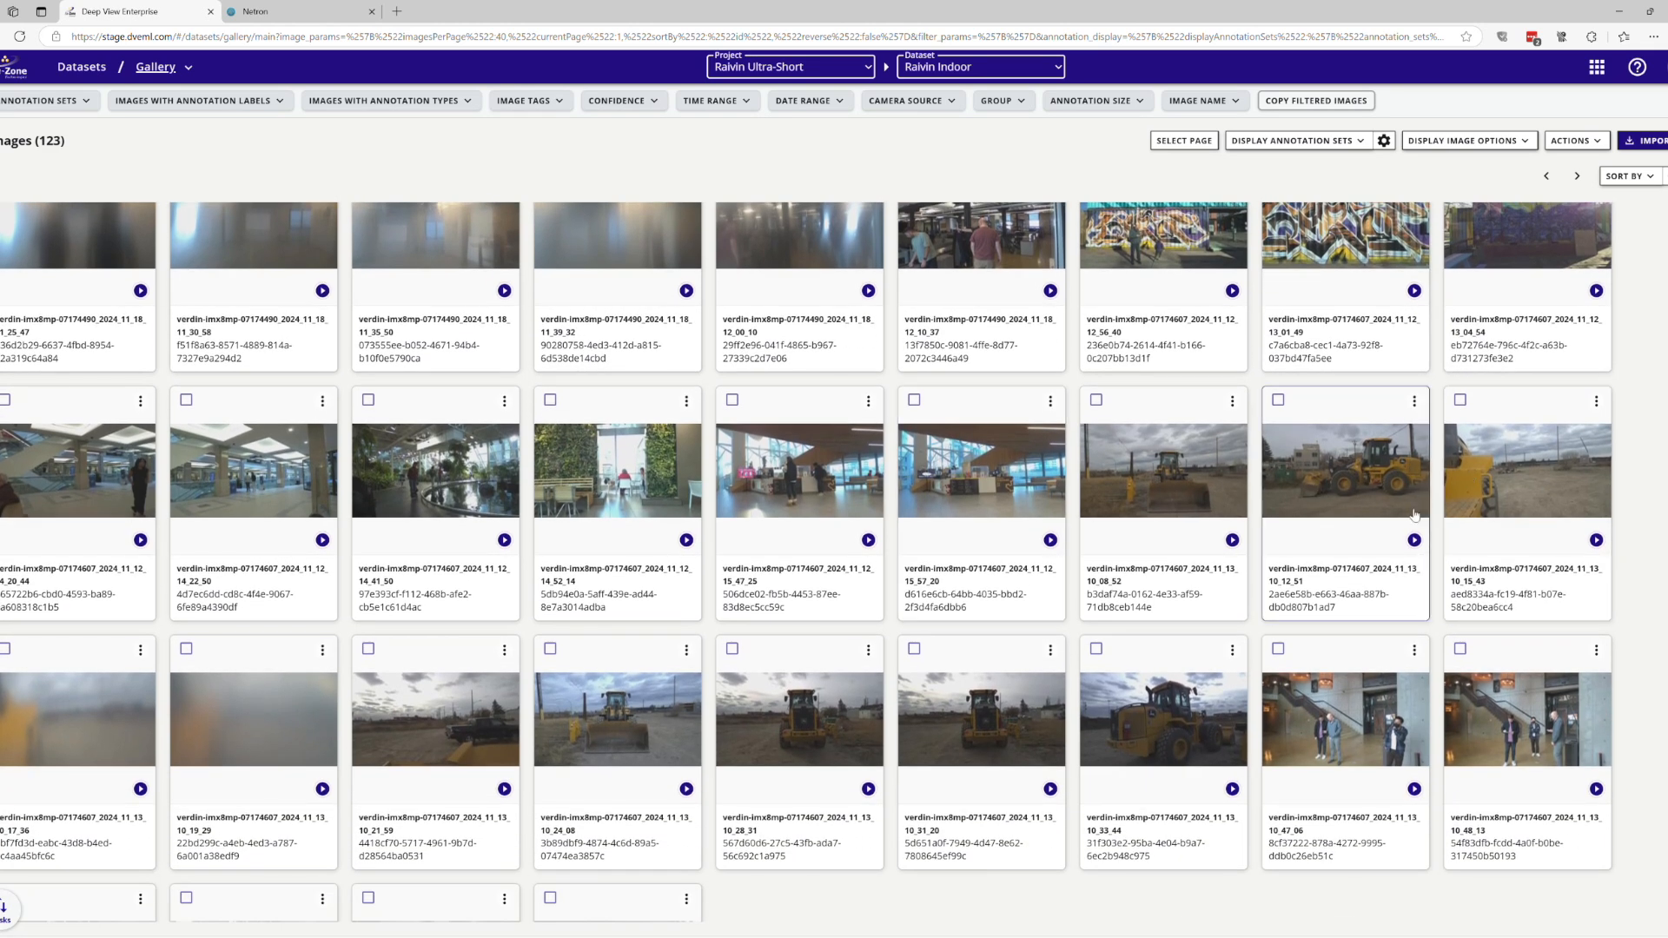
pyautogui.scroll(-2, 1046, 697)
pyautogui.scroll(-1, 1046, 698)
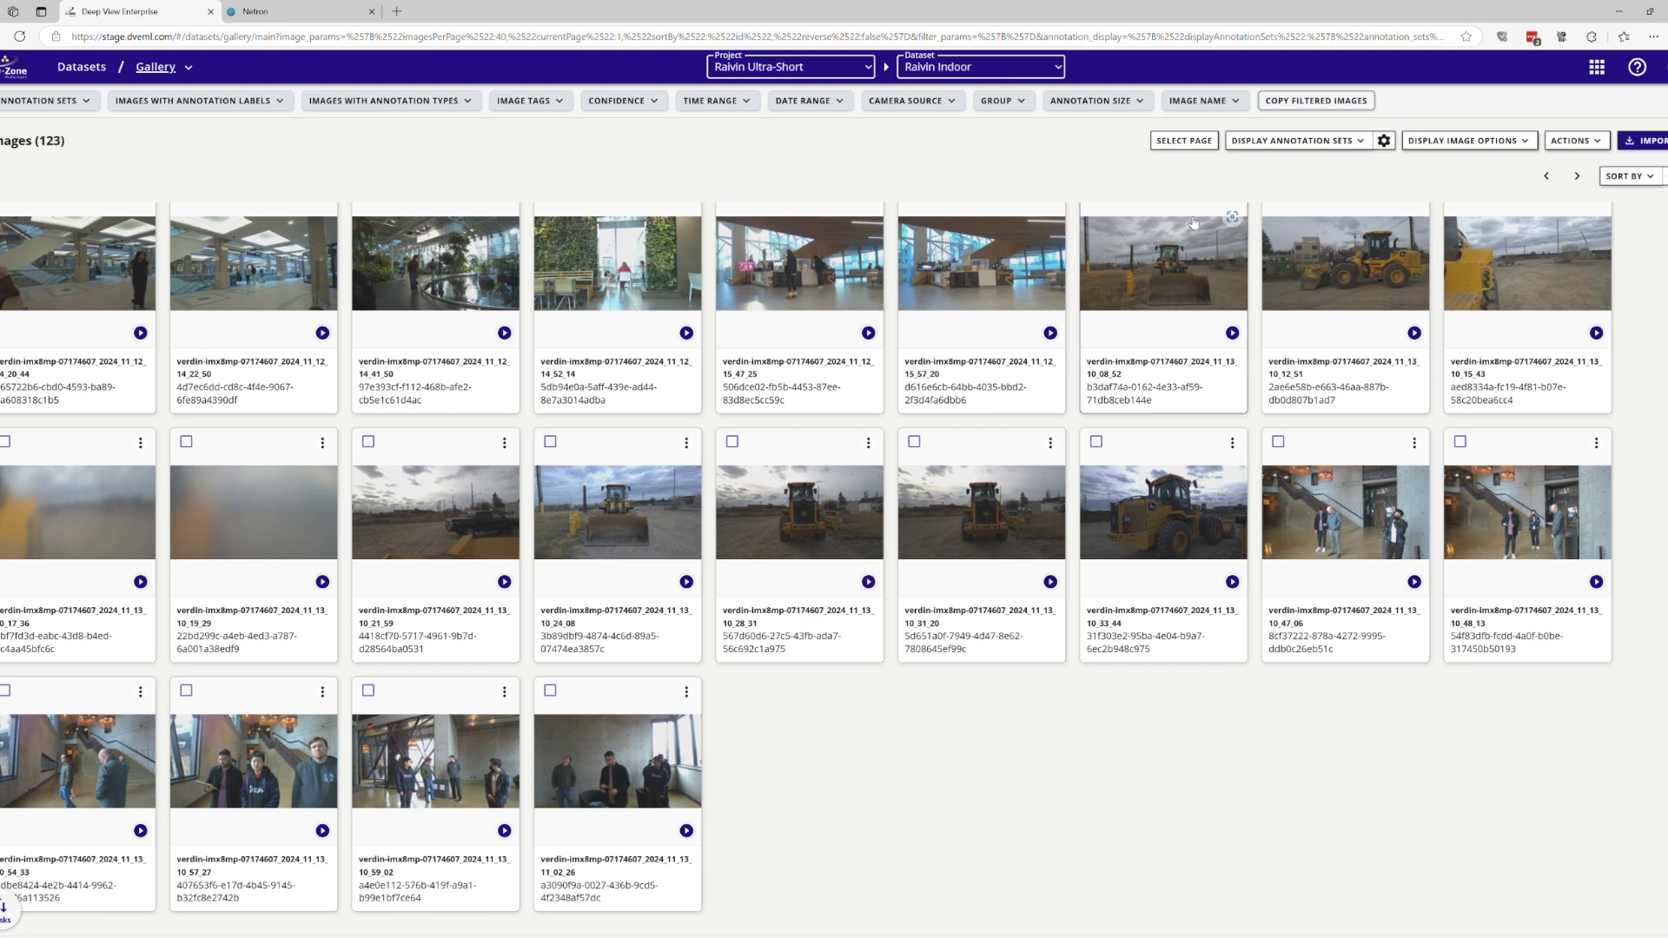
# Go to the Trainer and begin a new experiment in Raivin Ultra-Short, naming it Camera Size Testing
pyautogui.click(1598, 75)
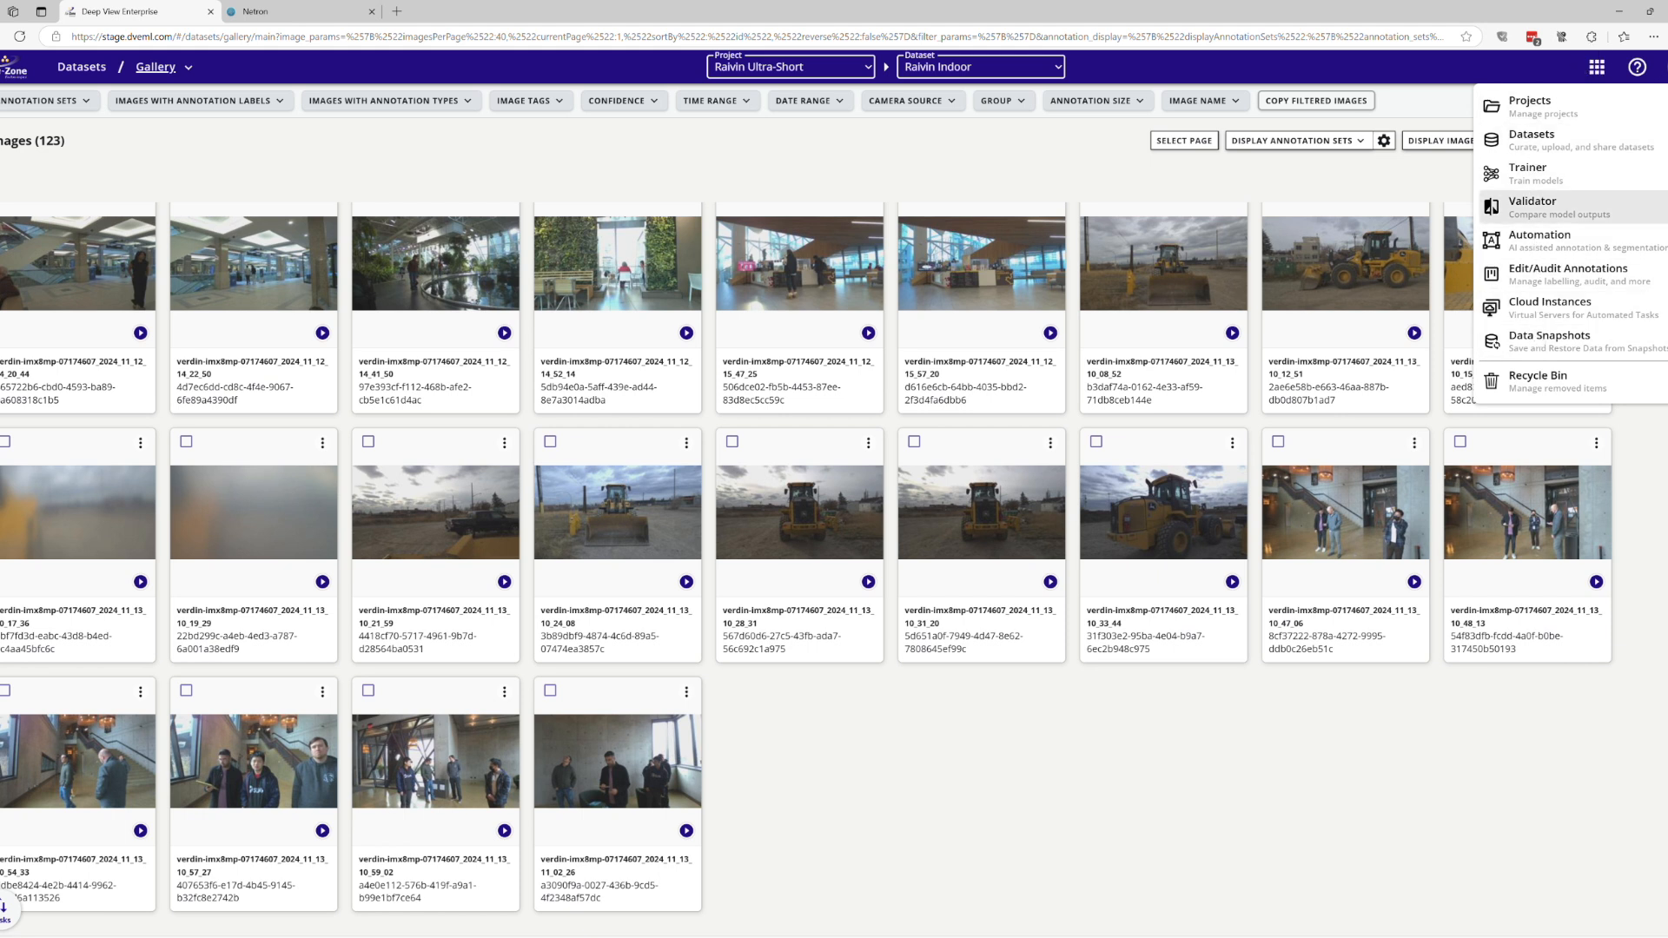
pyautogui.click(1602, 180)
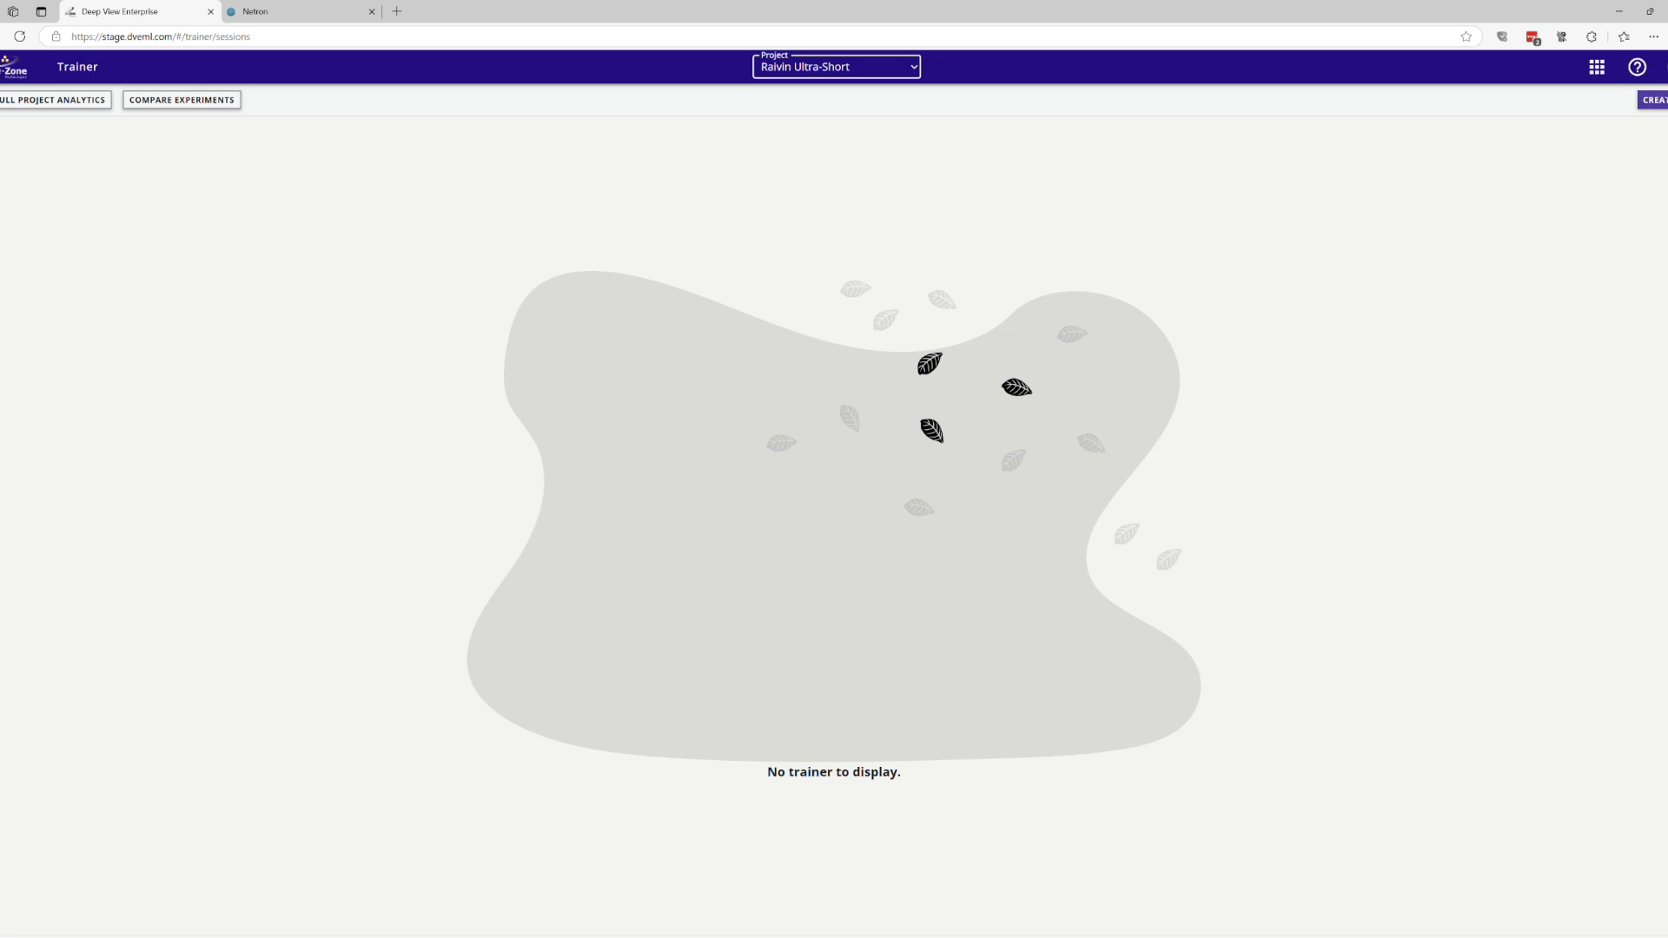
pyautogui.click(1653, 100)
pyautogui.click(782, 489)
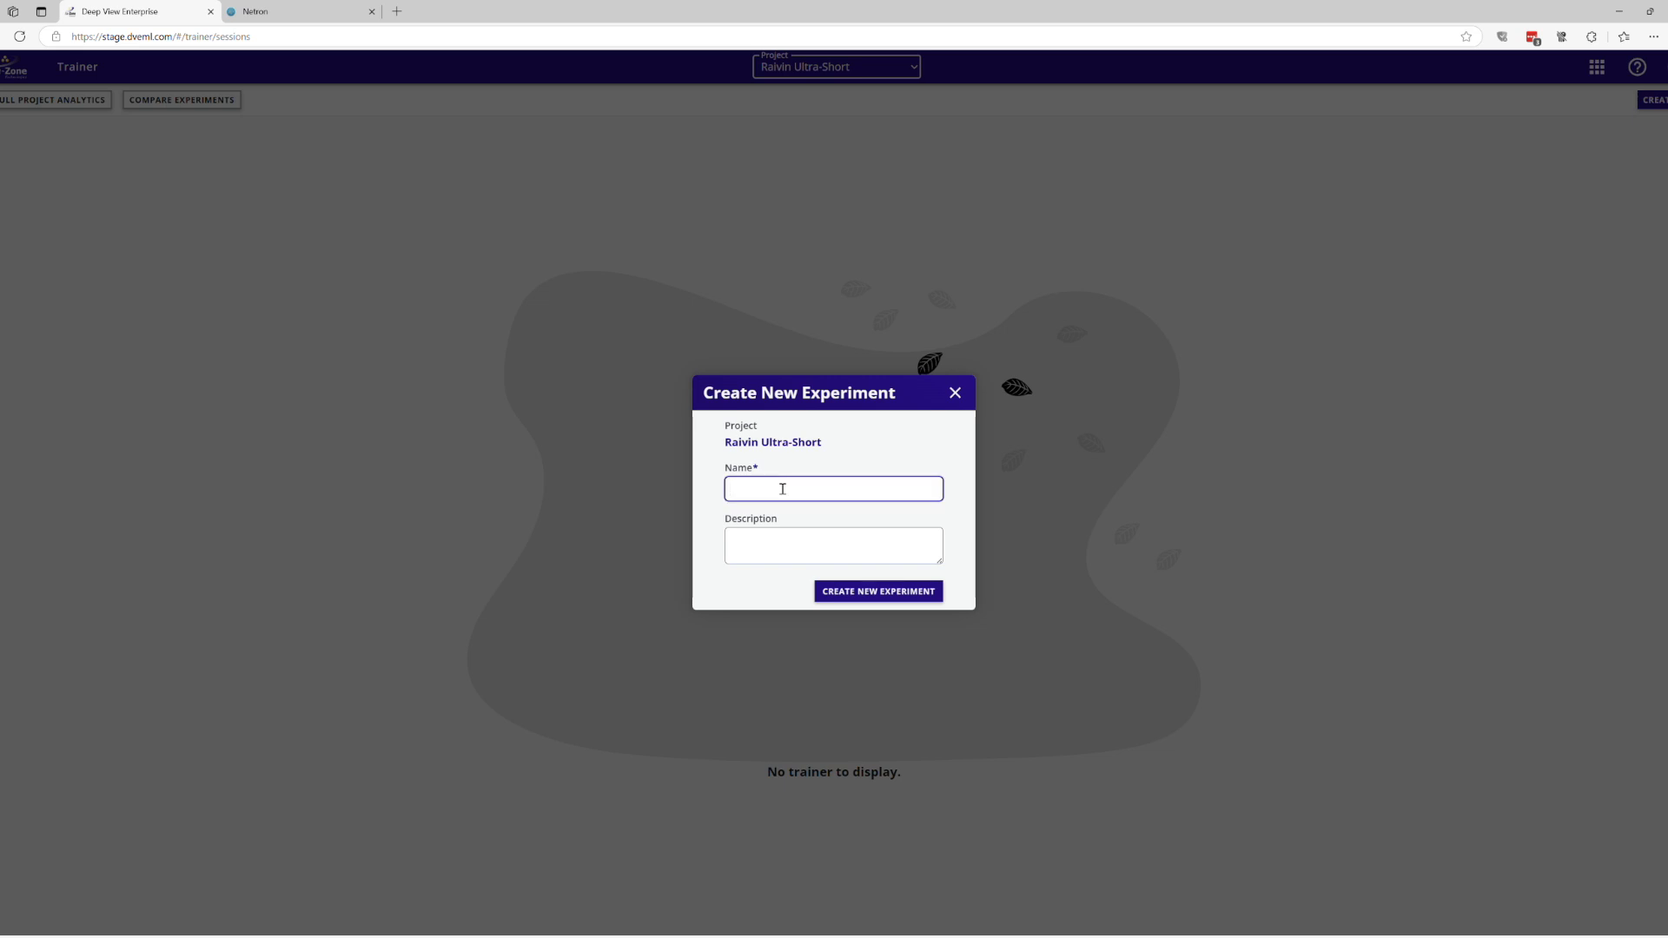
pyautogui.write('Camera Size Testiong')
pyautogui.press('BackSpace')
pyautogui.press('BackSpace')
pyautogui.press('BackSpace')
pyautogui.write('ing')
pyautogui.press('BackSpace')
pyautogui.press('BackSpace')
pyautogui.press('BackSpace')
pyautogui.write('in')
pyautogui.press('BackSpace')
pyautogui.press('BackSpace')
pyautogui.write('ng')
pyautogui.press('Tab')
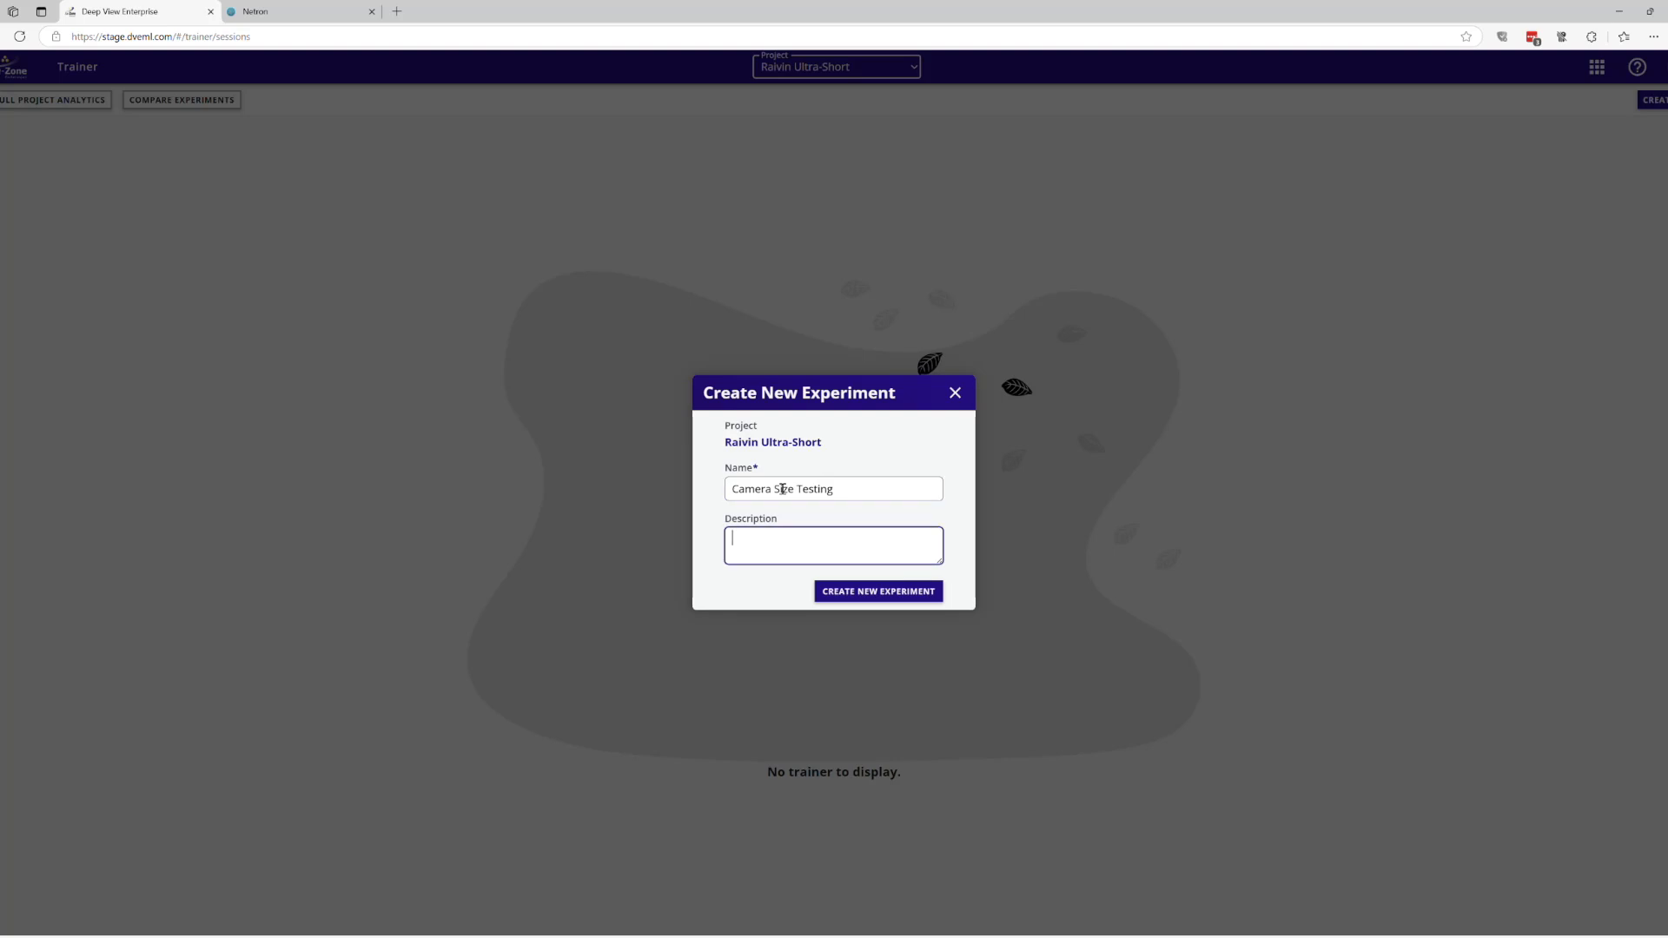
# Describe the experiment as "Experiment investigating various camera resolutions." and create it
pyautogui.write('Experi')
pyautogui.write('ment ')
pyautogui.write('investigating')
pyautogui.write(' various camera er')
pyautogui.write('solutions.')
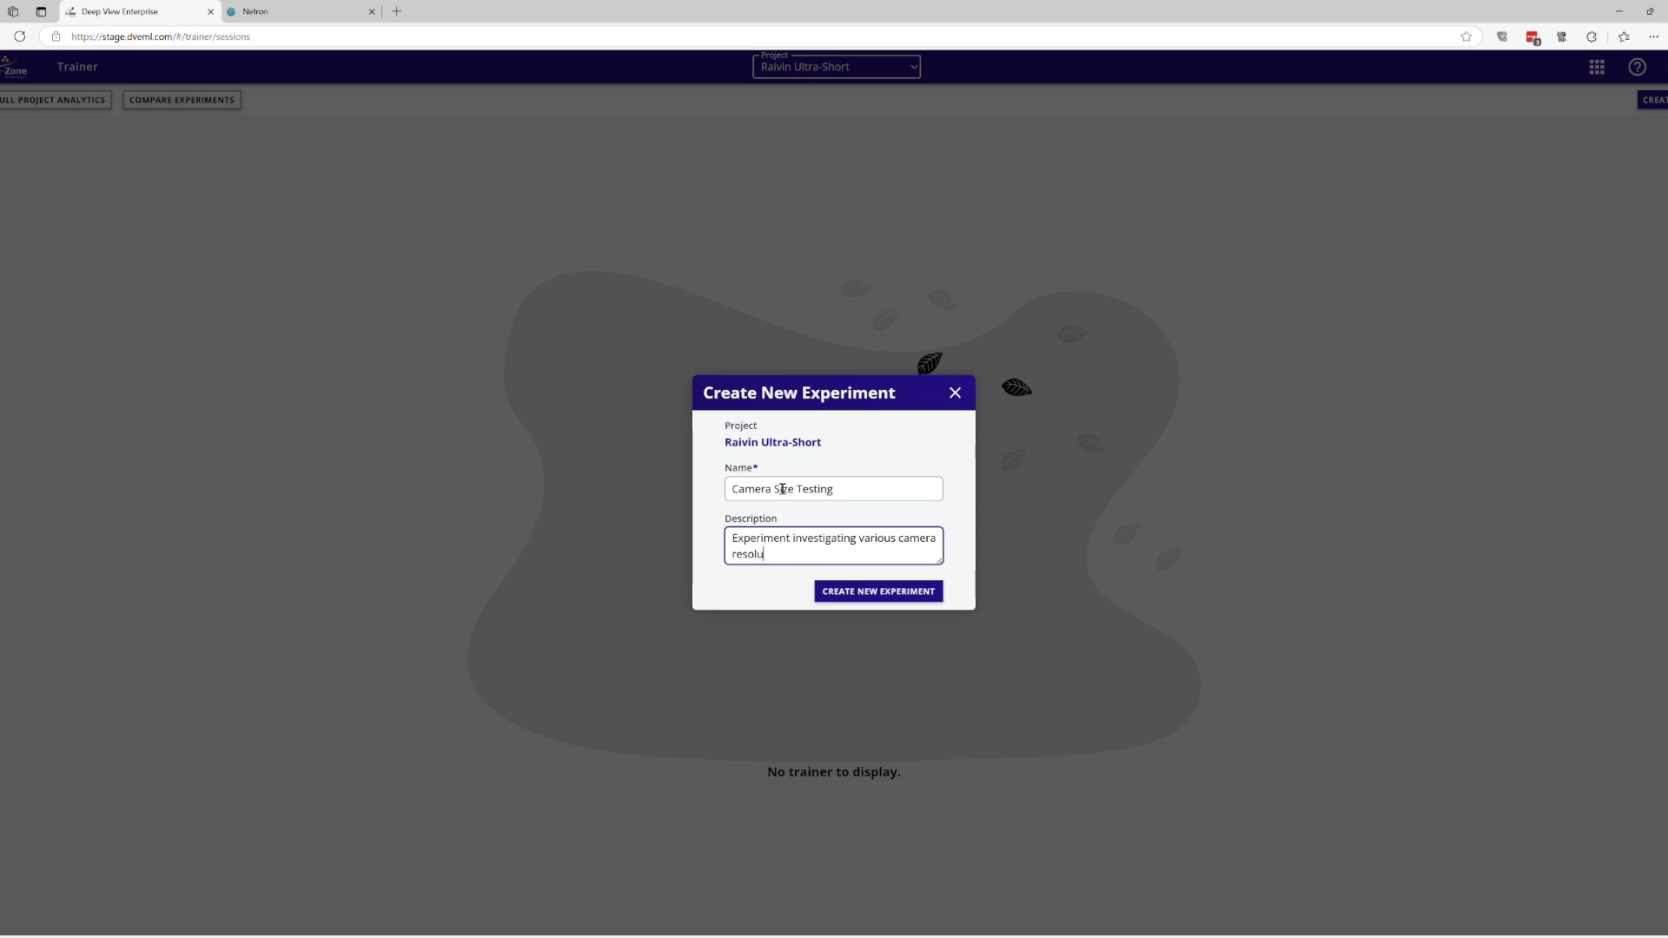
pyautogui.click(842, 595)
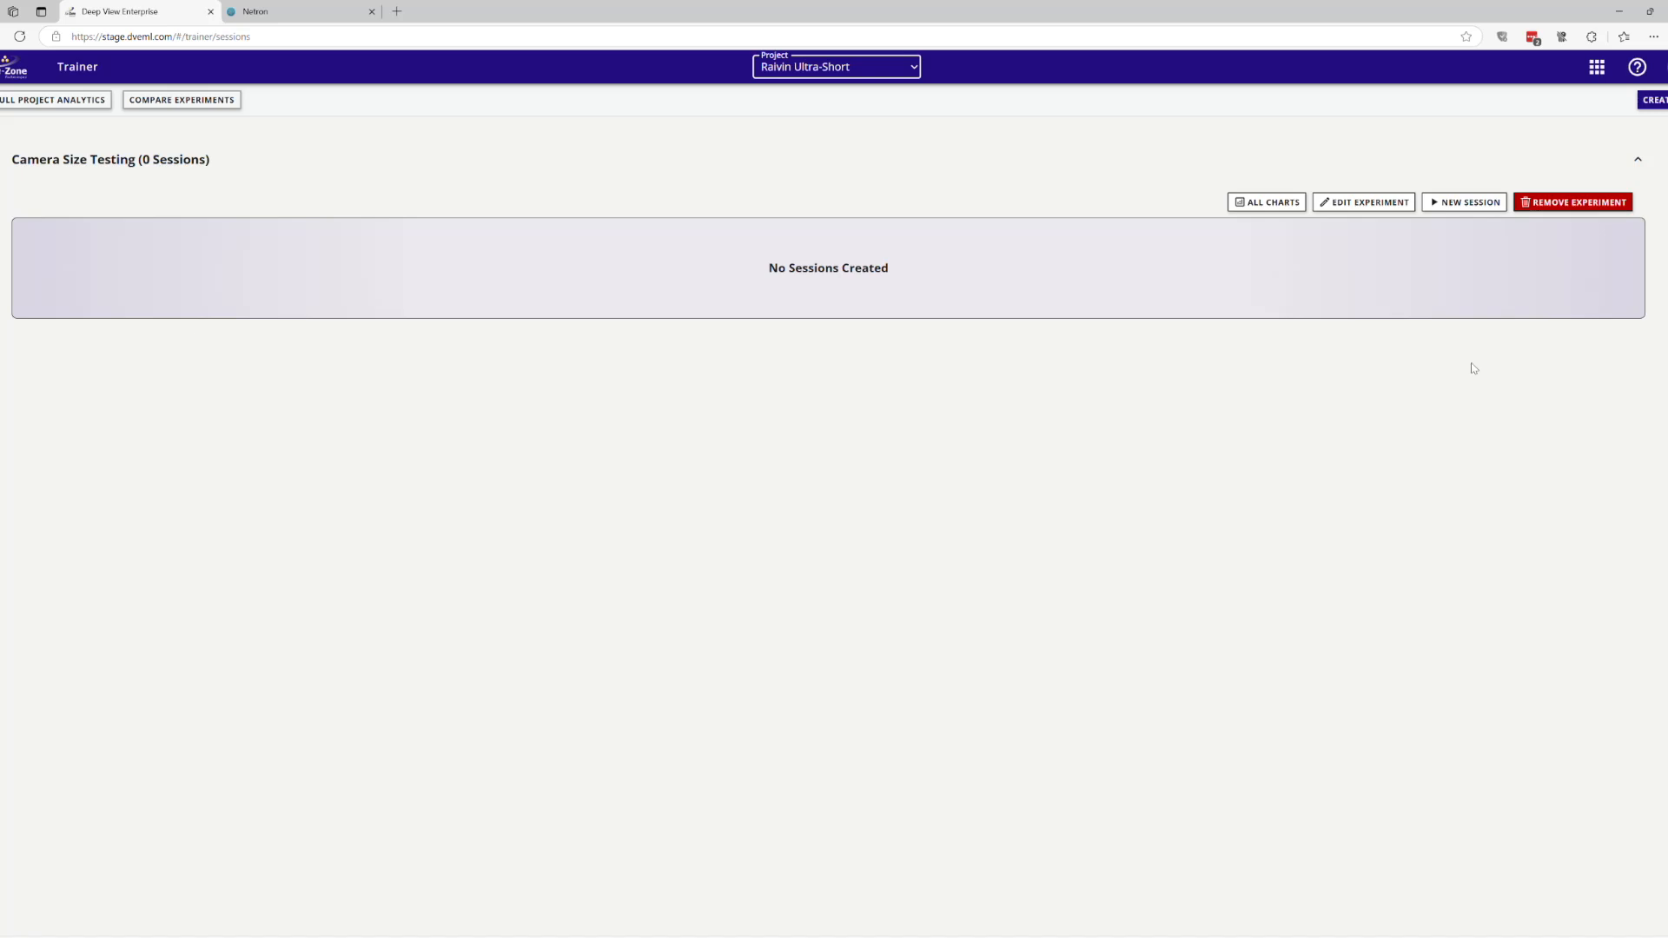
# Begin a new training session in the Camera Size Testing experiment with the EdgeFirst Fusion trainer type
pyautogui.click(1466, 206)
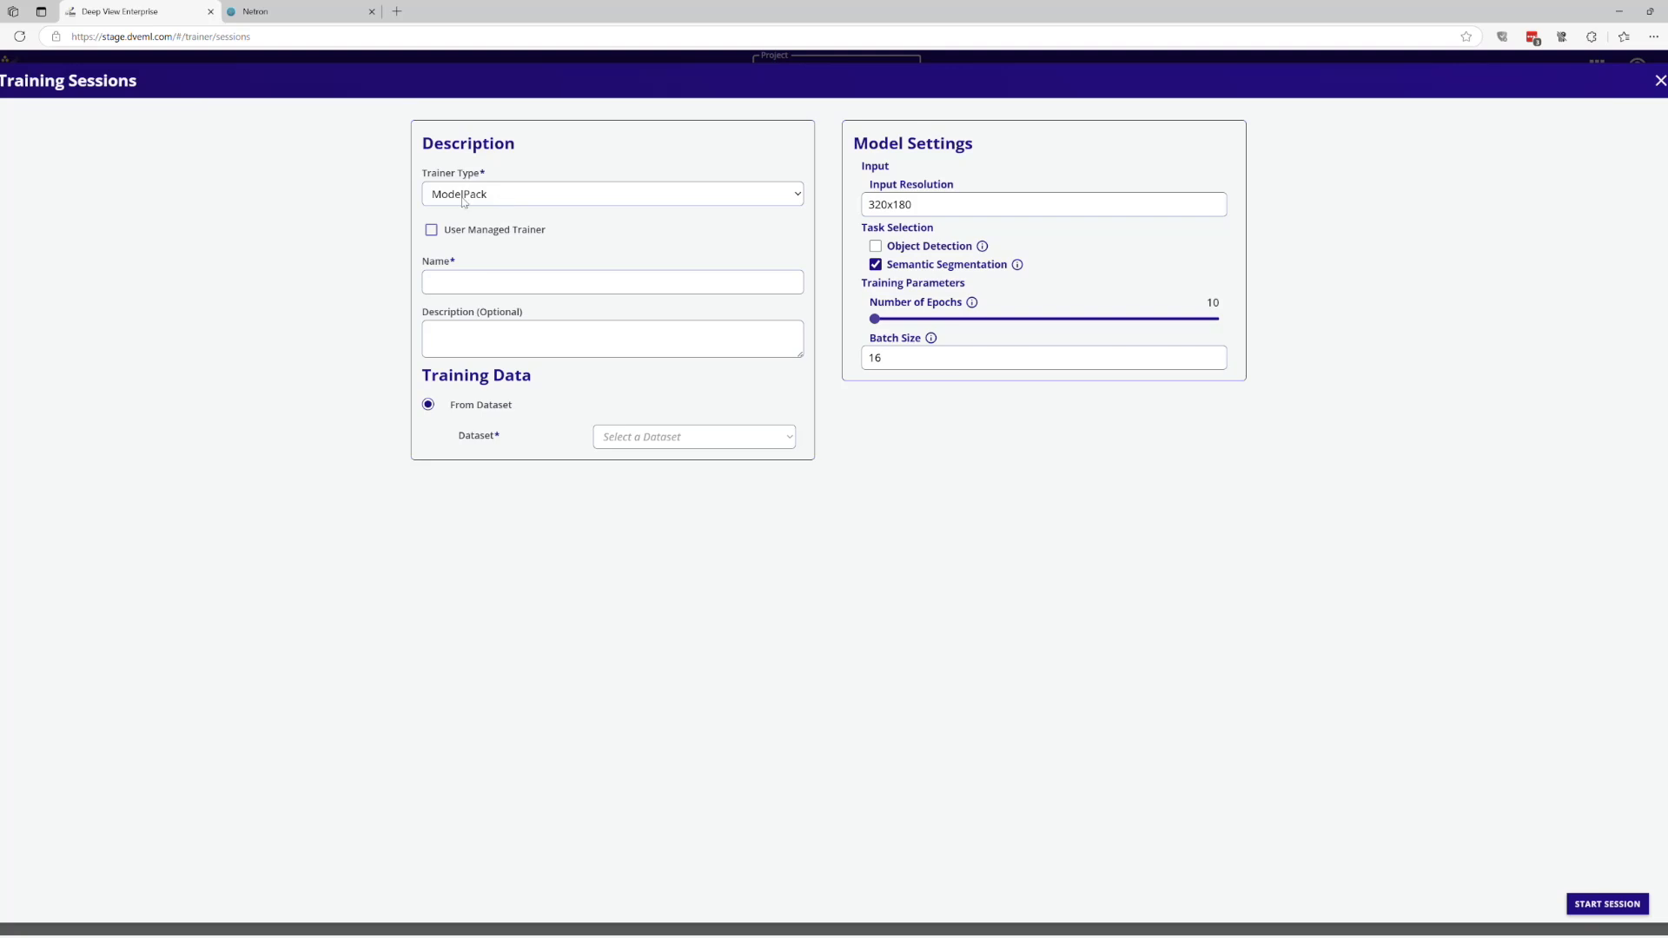
pyautogui.click(584, 197)
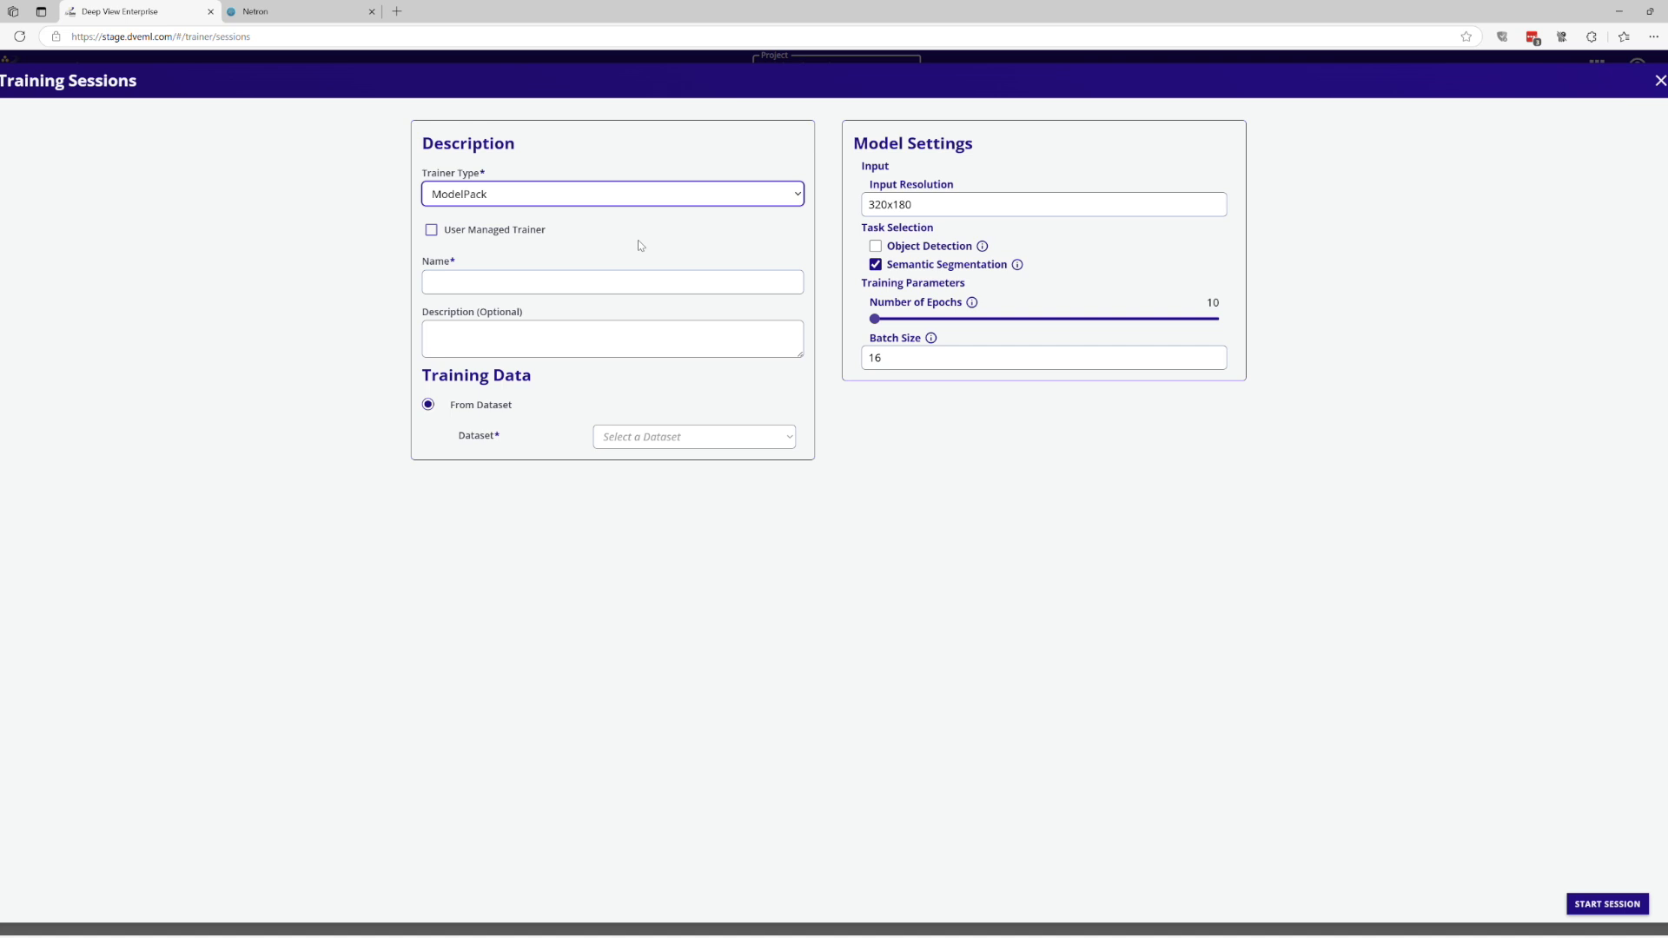
pyautogui.press('Down')
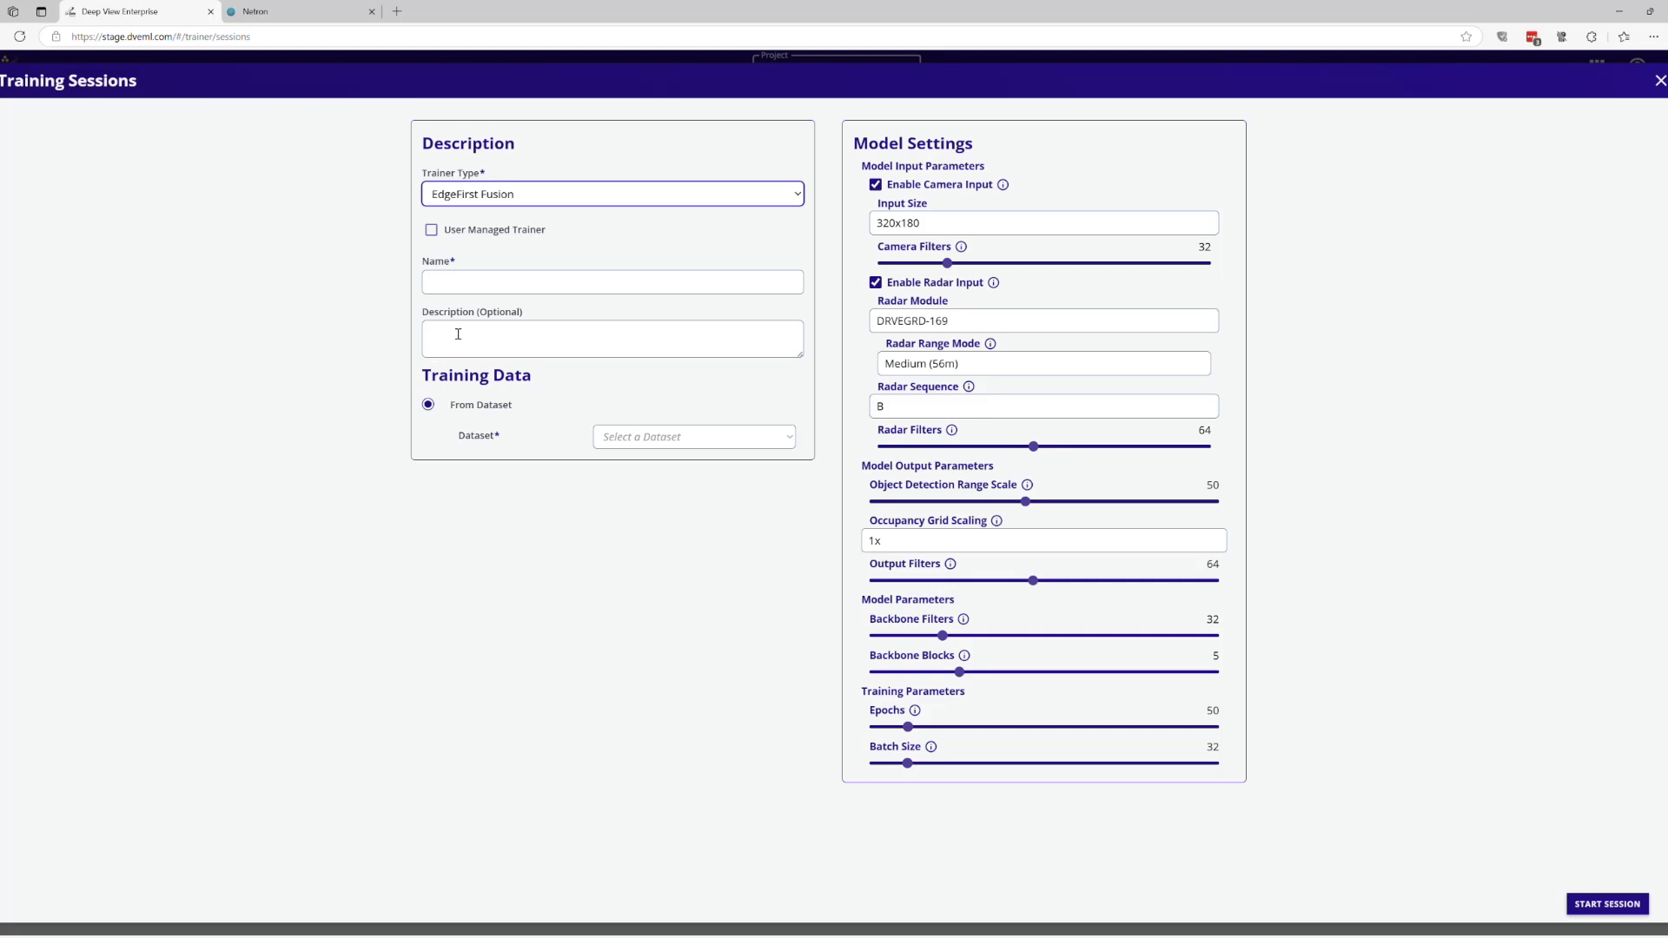
# Select the Raivin Indoor dataset and its annotations set as the session's training data
pyautogui.click(717, 436)
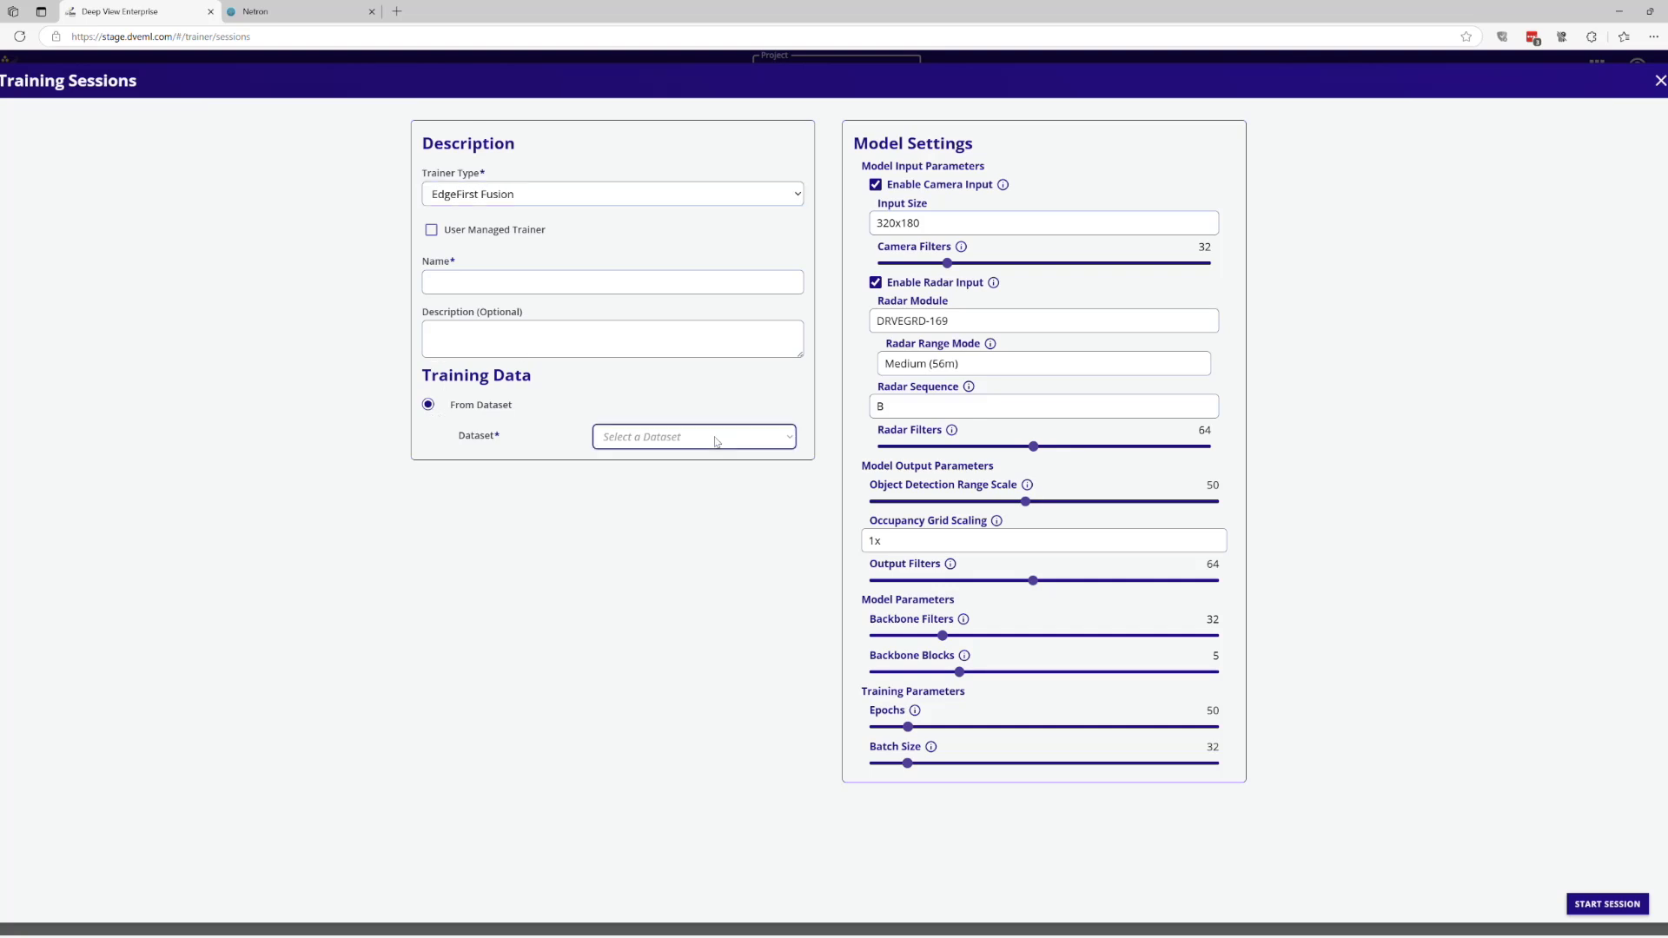
pyautogui.click(674, 492)
pyautogui.click(674, 476)
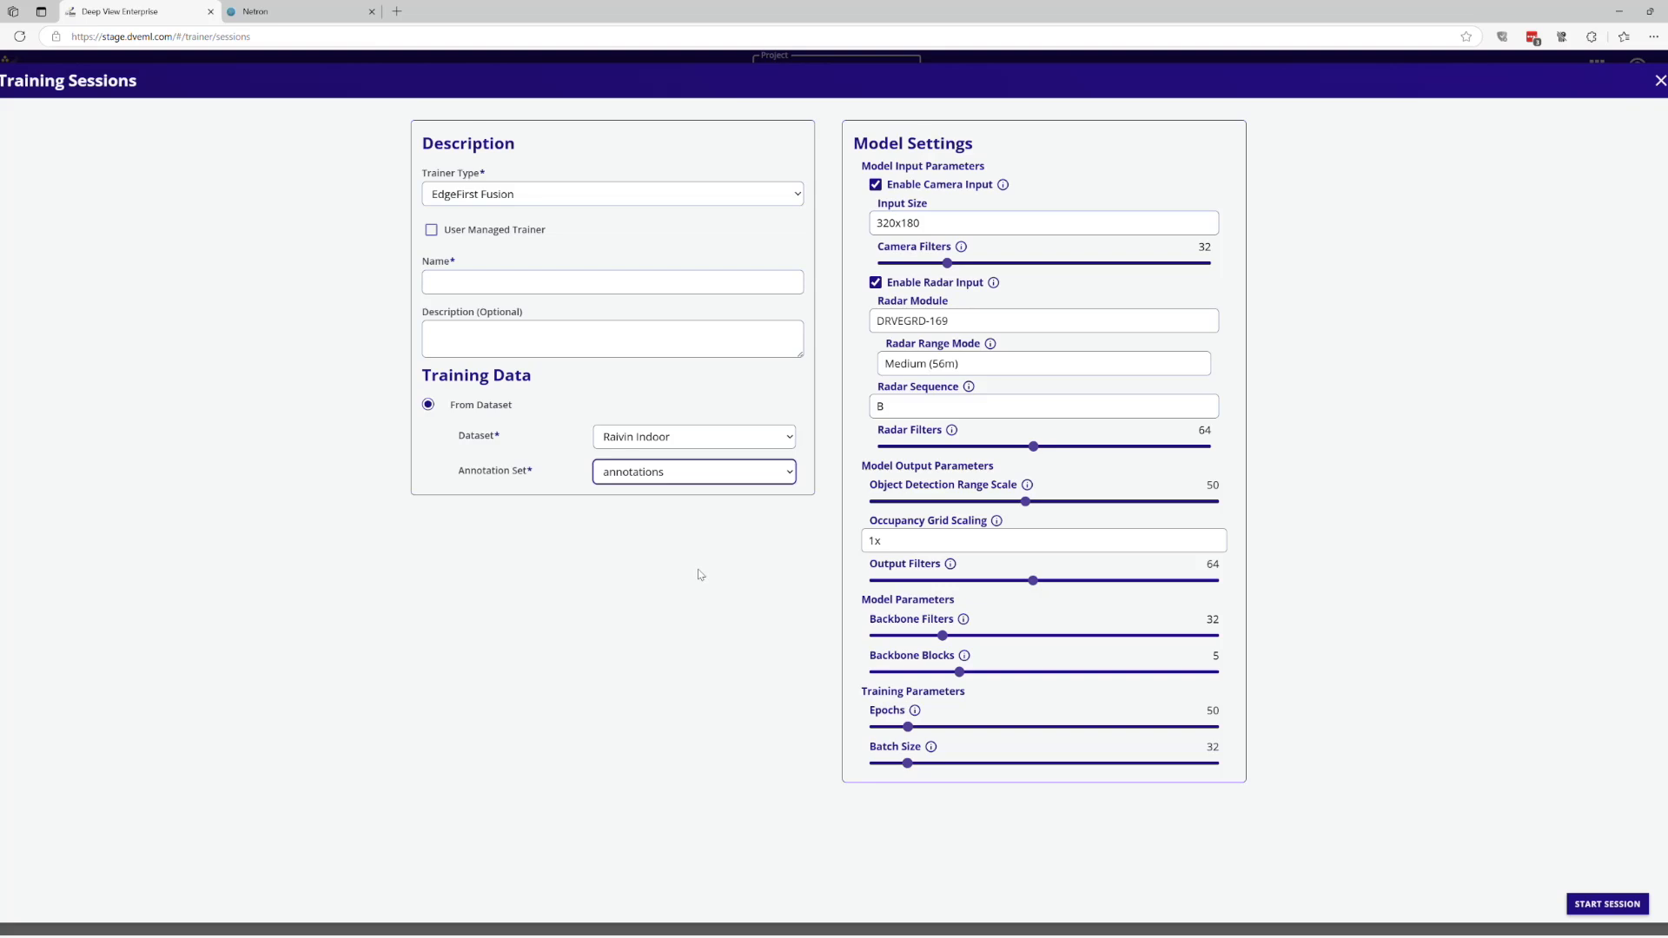
pyautogui.click(701, 575)
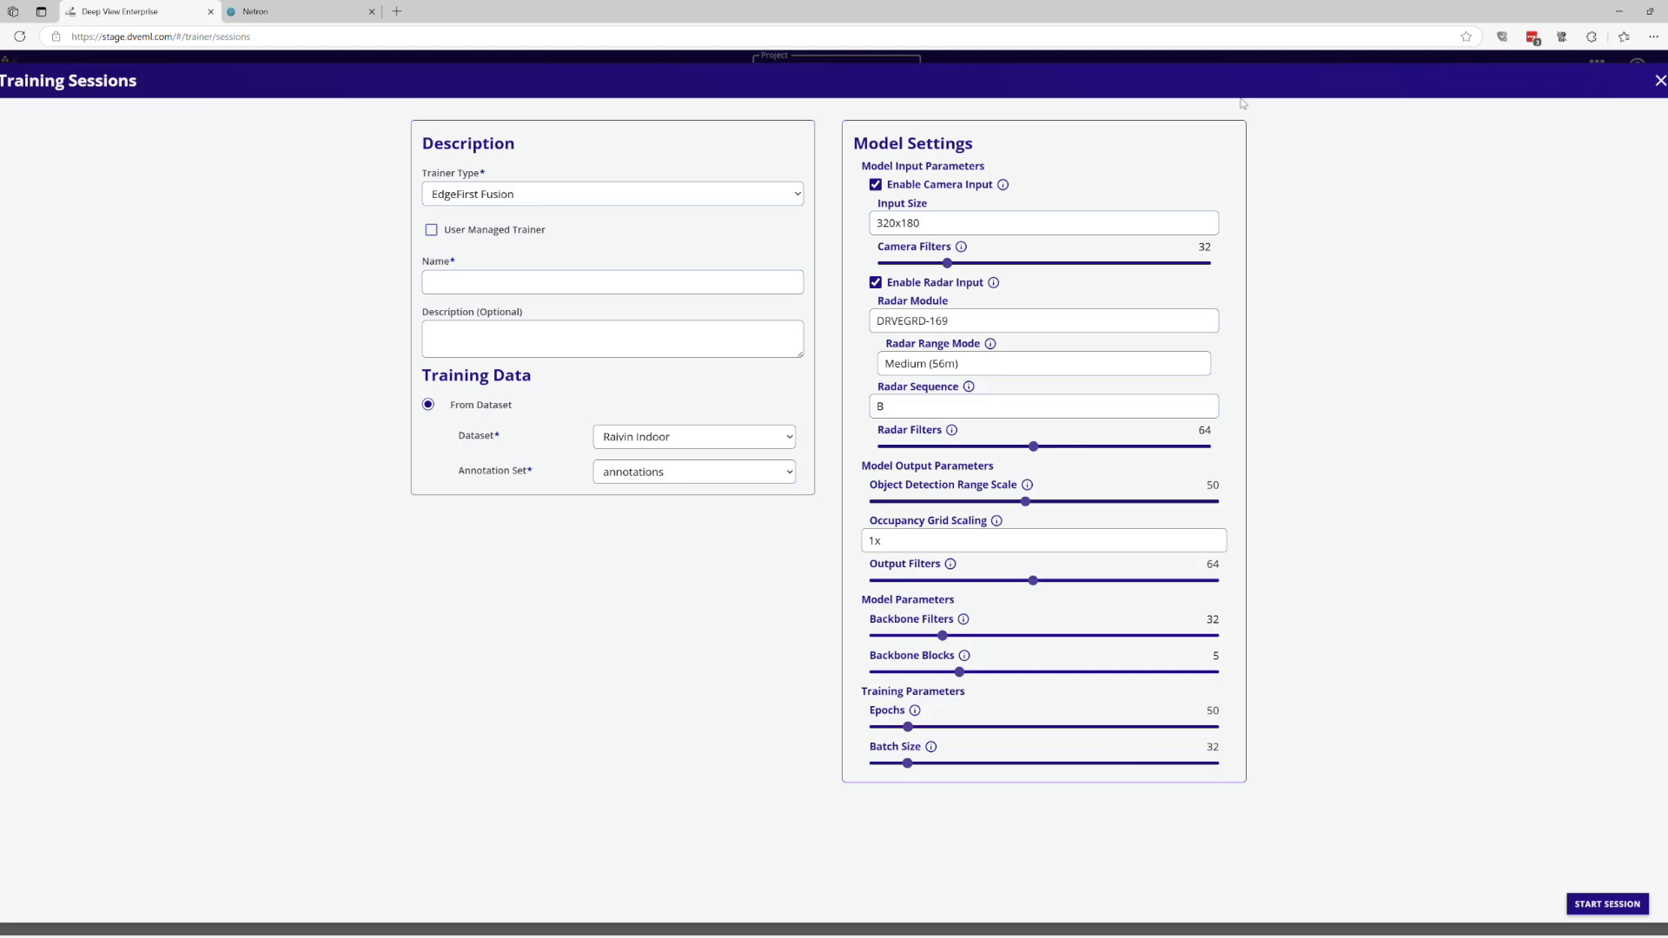
# Switch the model's camera input and radar input off and back on
pyautogui.click(924, 186)
pyautogui.click(924, 186)
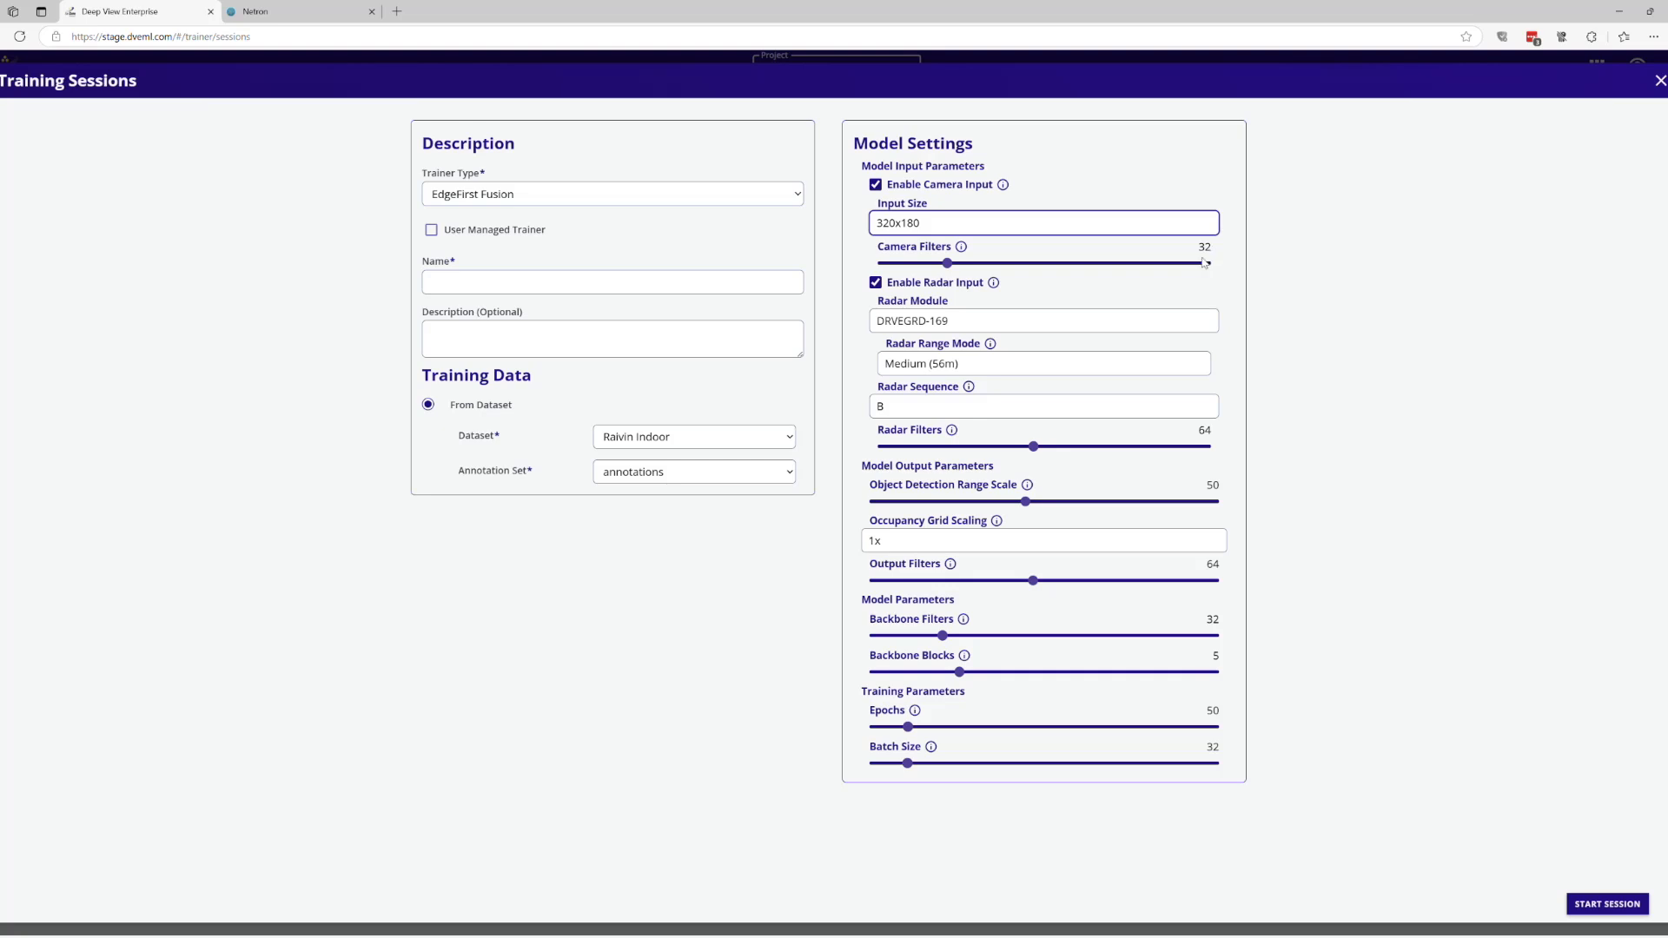
pyautogui.click(919, 285)
pyautogui.click(919, 286)
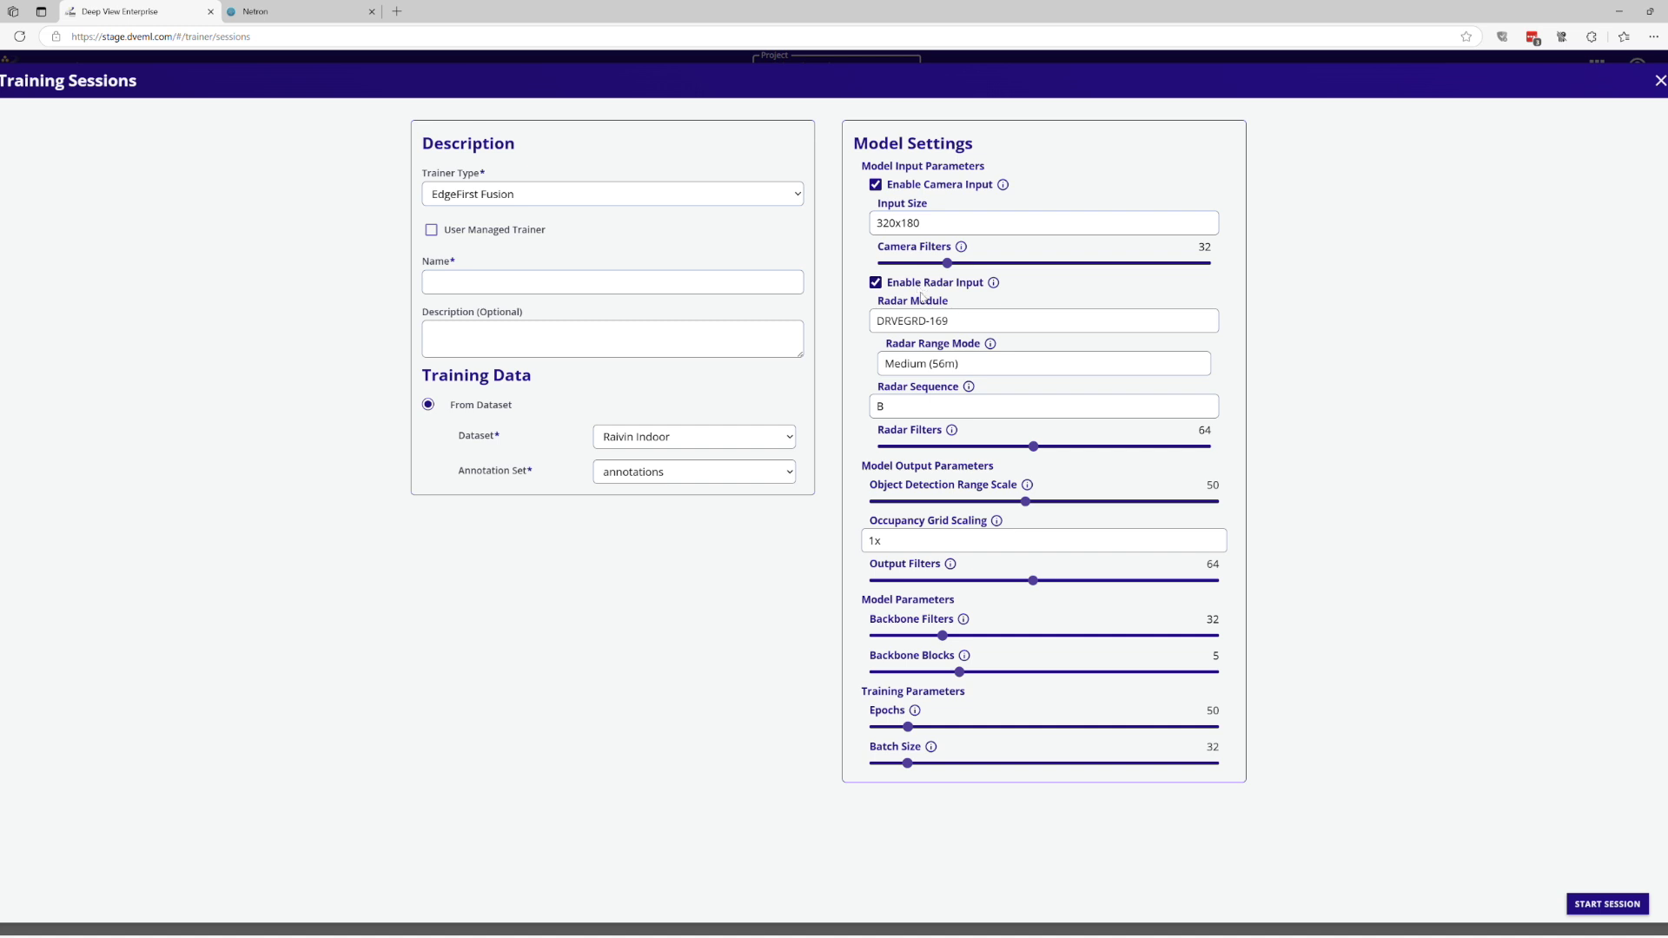
# Set the DRVEGRD-169 radar's range mode to Ultra Short (9m) and check the radar sequence options
pyautogui.click(1010, 325)
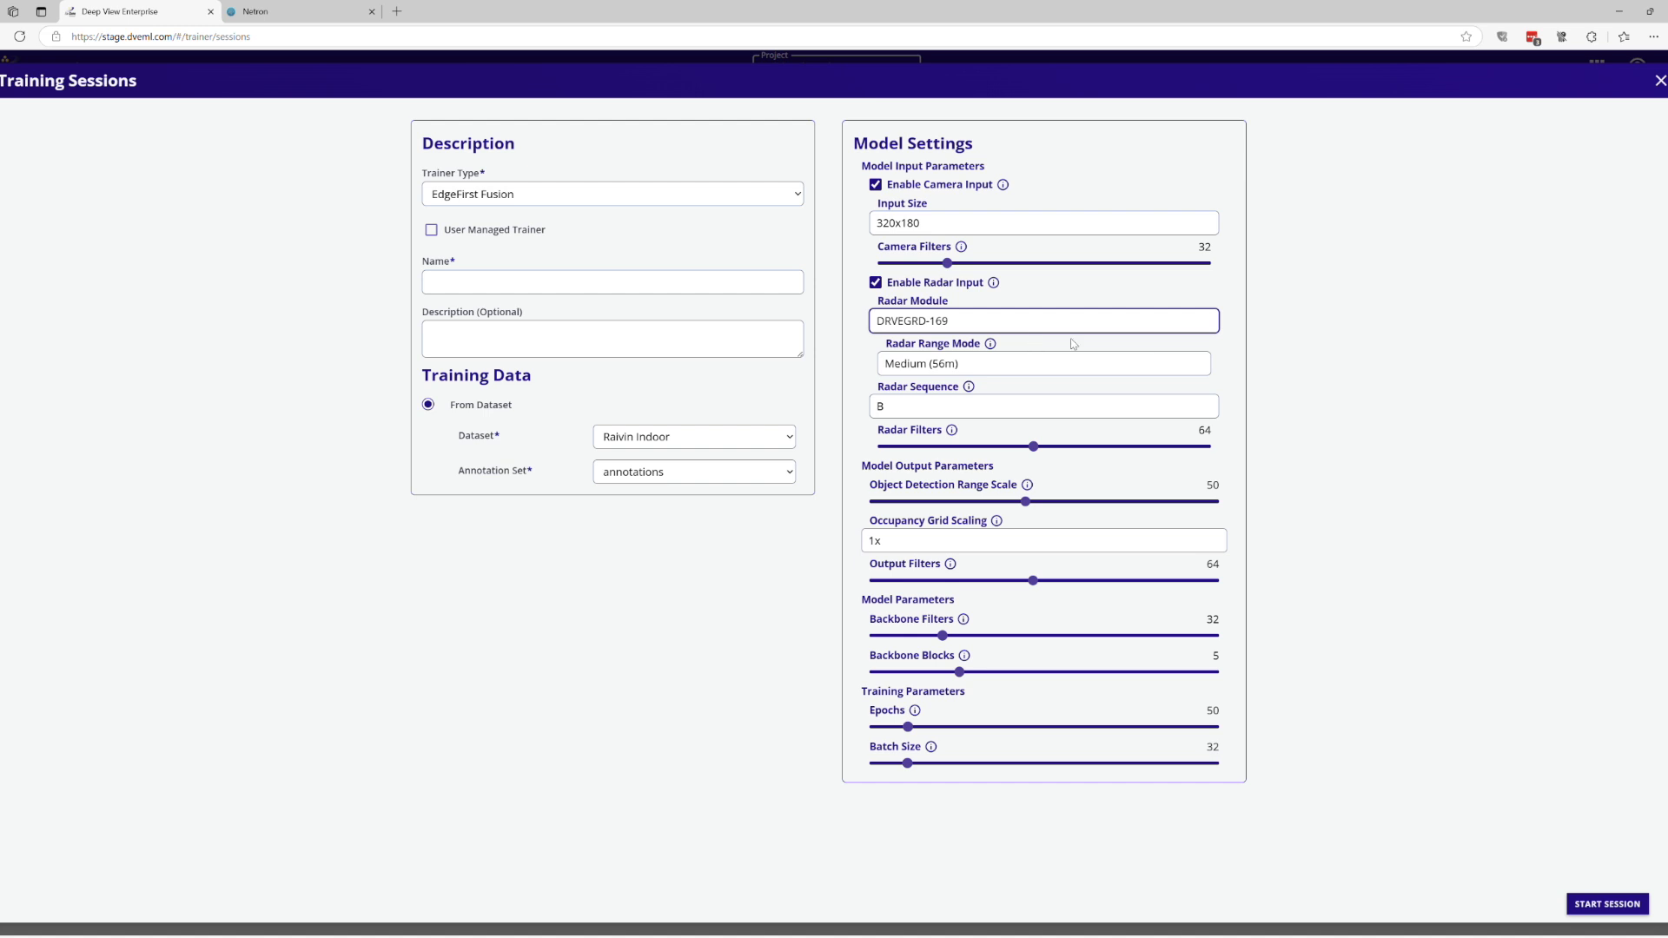
pyautogui.click(980, 368)
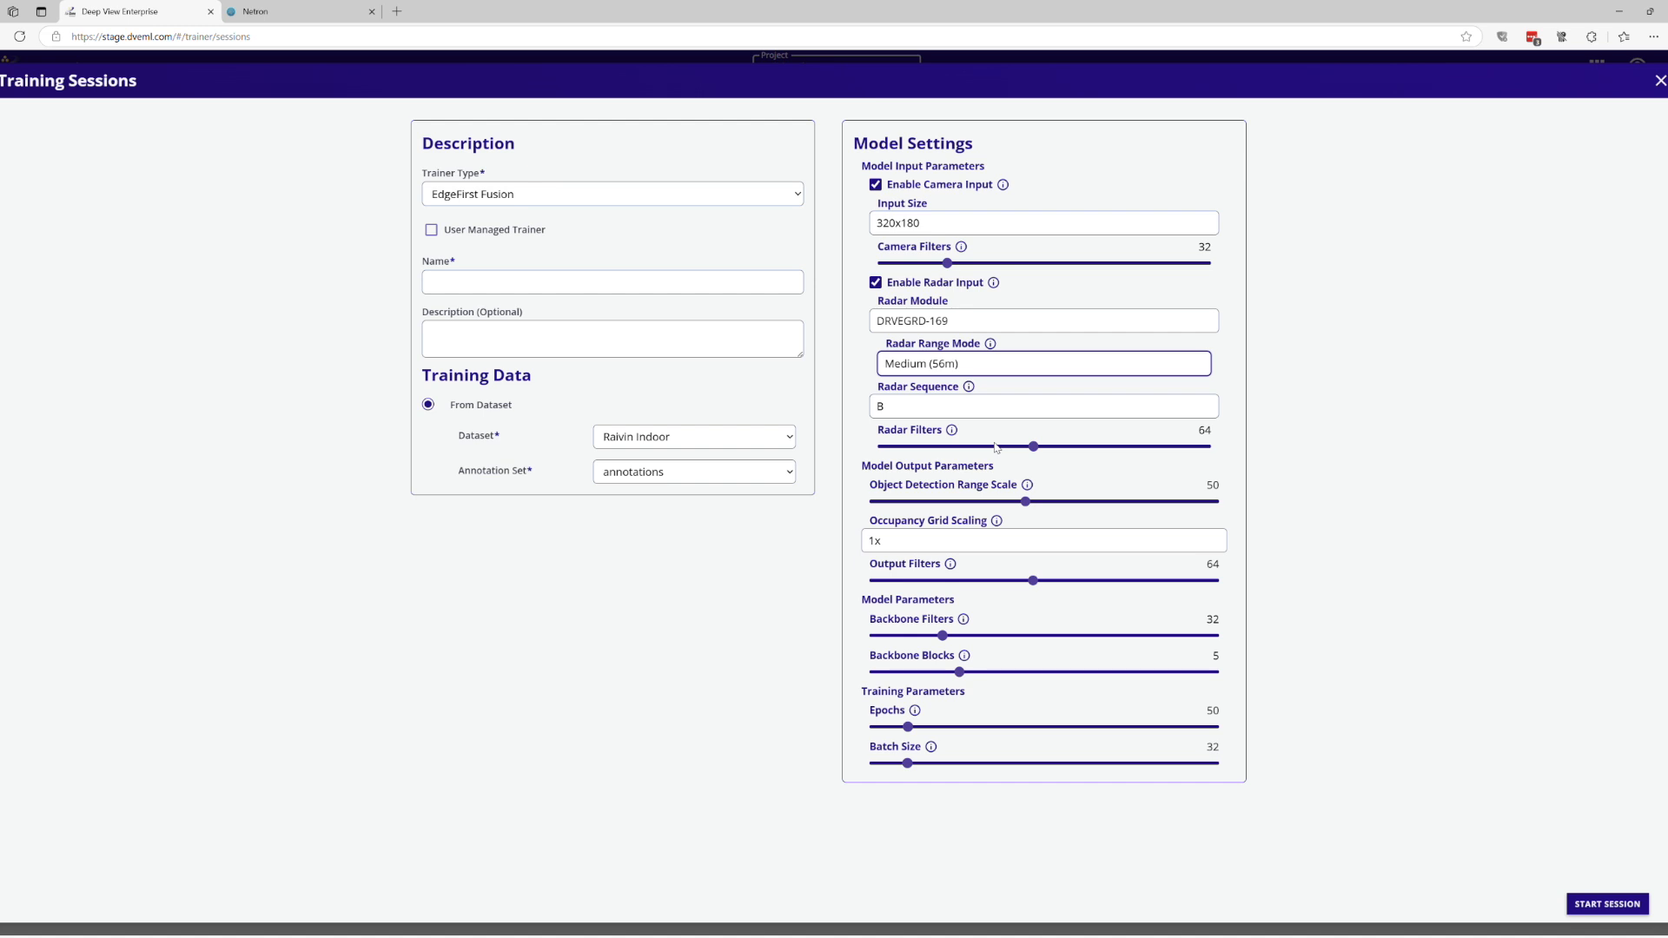
pyautogui.click(981, 389)
pyautogui.click(899, 411)
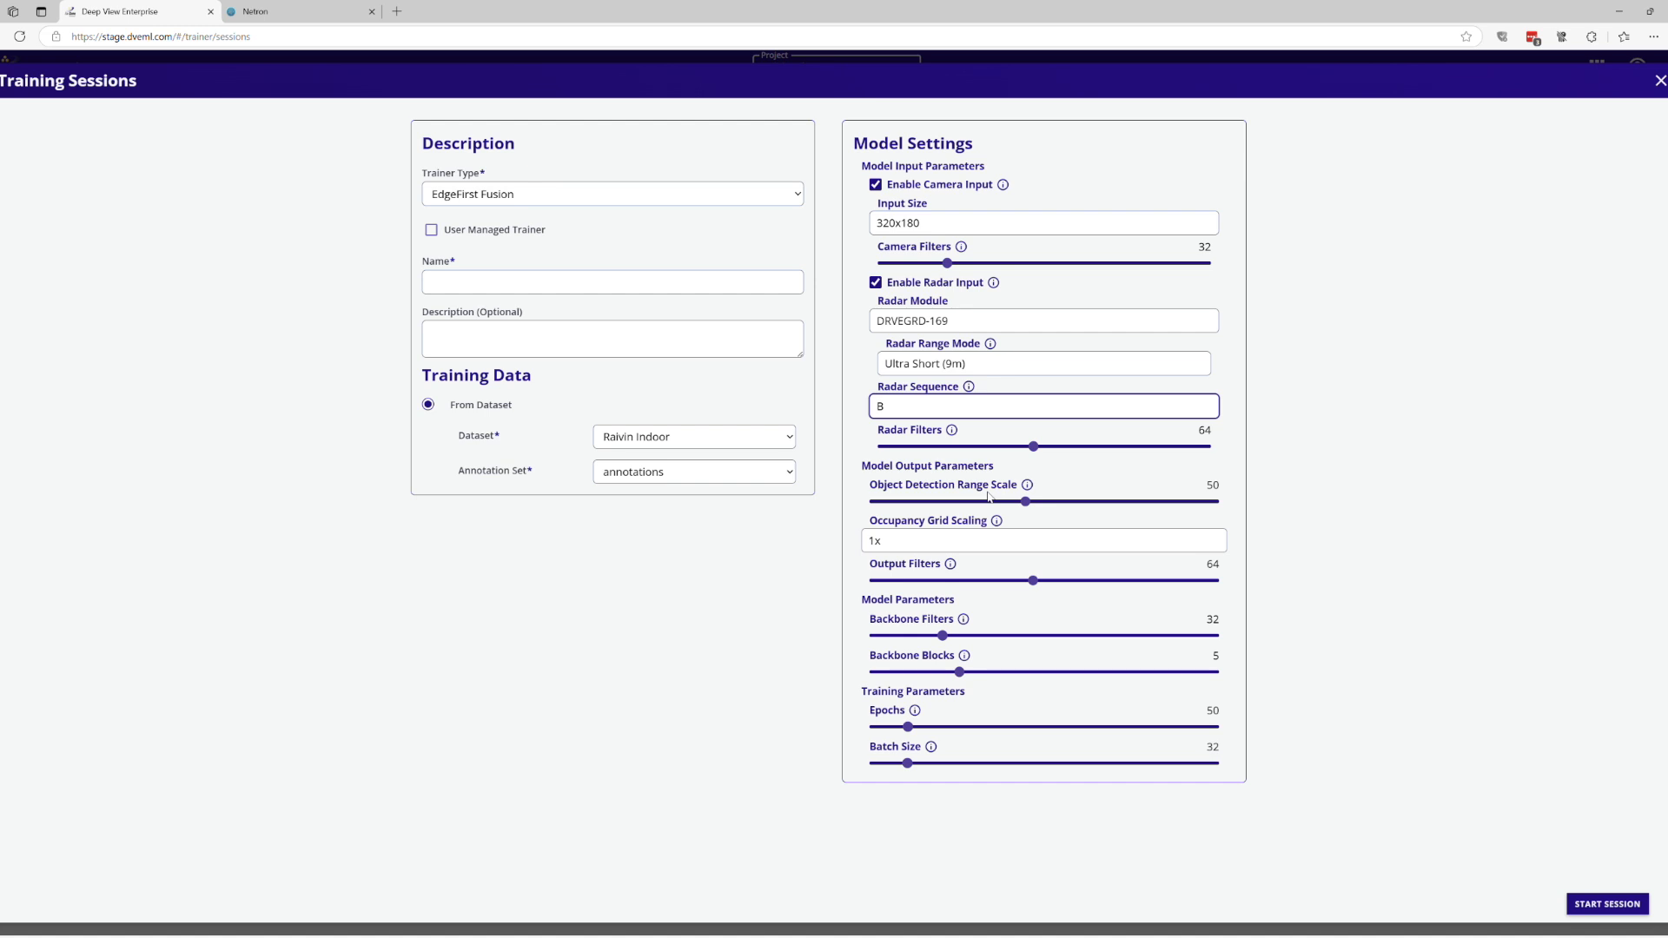
pyautogui.click(1019, 364)
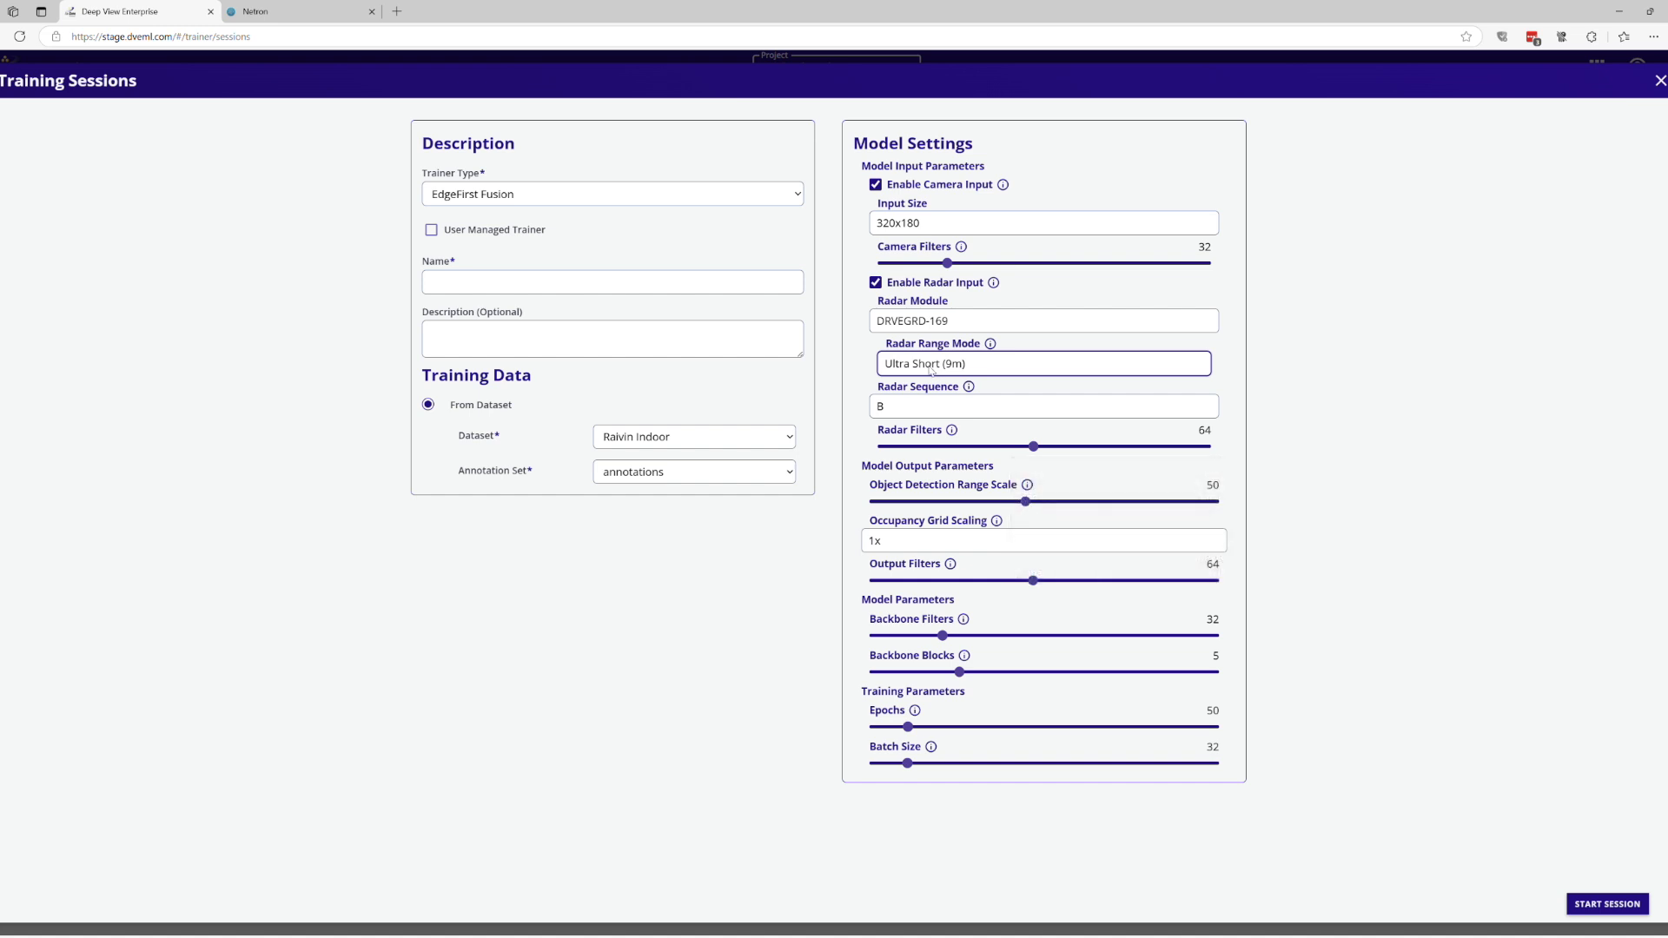
# Set the object detection range scale to 90 and check the occupancy grid scaling and backbone blocks settings
pyautogui.moveTo(1025, 503); pyautogui.dragTo(1182, 511)
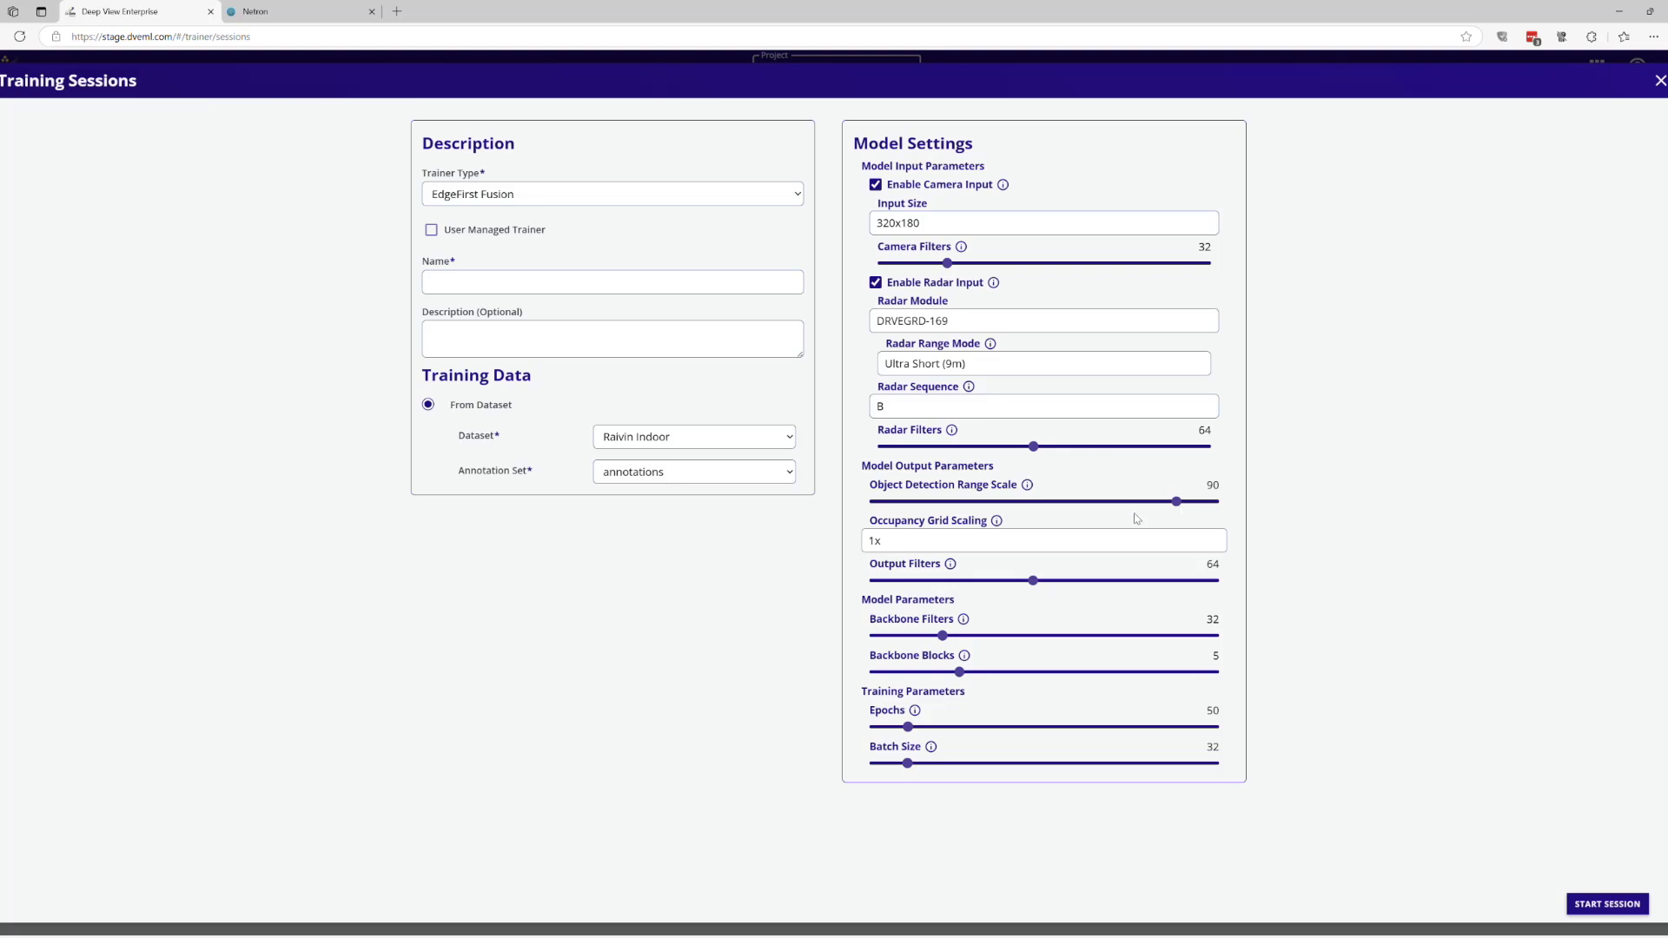
pyautogui.click(909, 541)
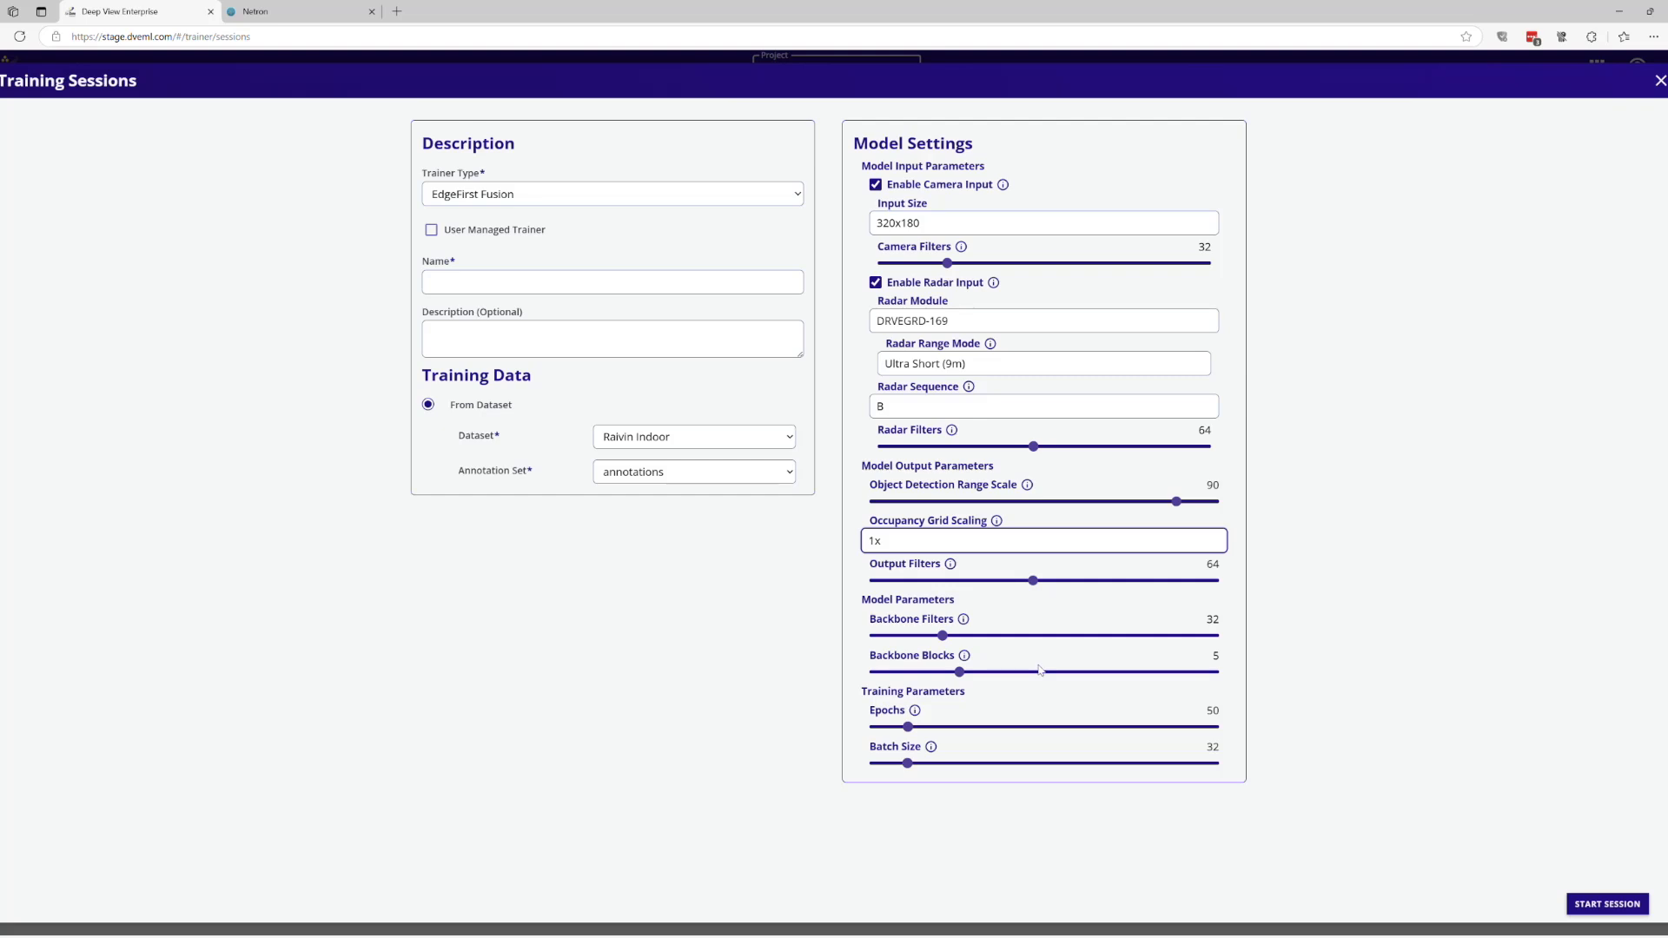
pyautogui.moveTo(960, 673)
pyautogui.mouseDown()
pyautogui.moveTo(874, 673)
pyautogui.moveTo(1208, 686)
pyautogui.moveTo(967, 696)
pyautogui.mouseUp()
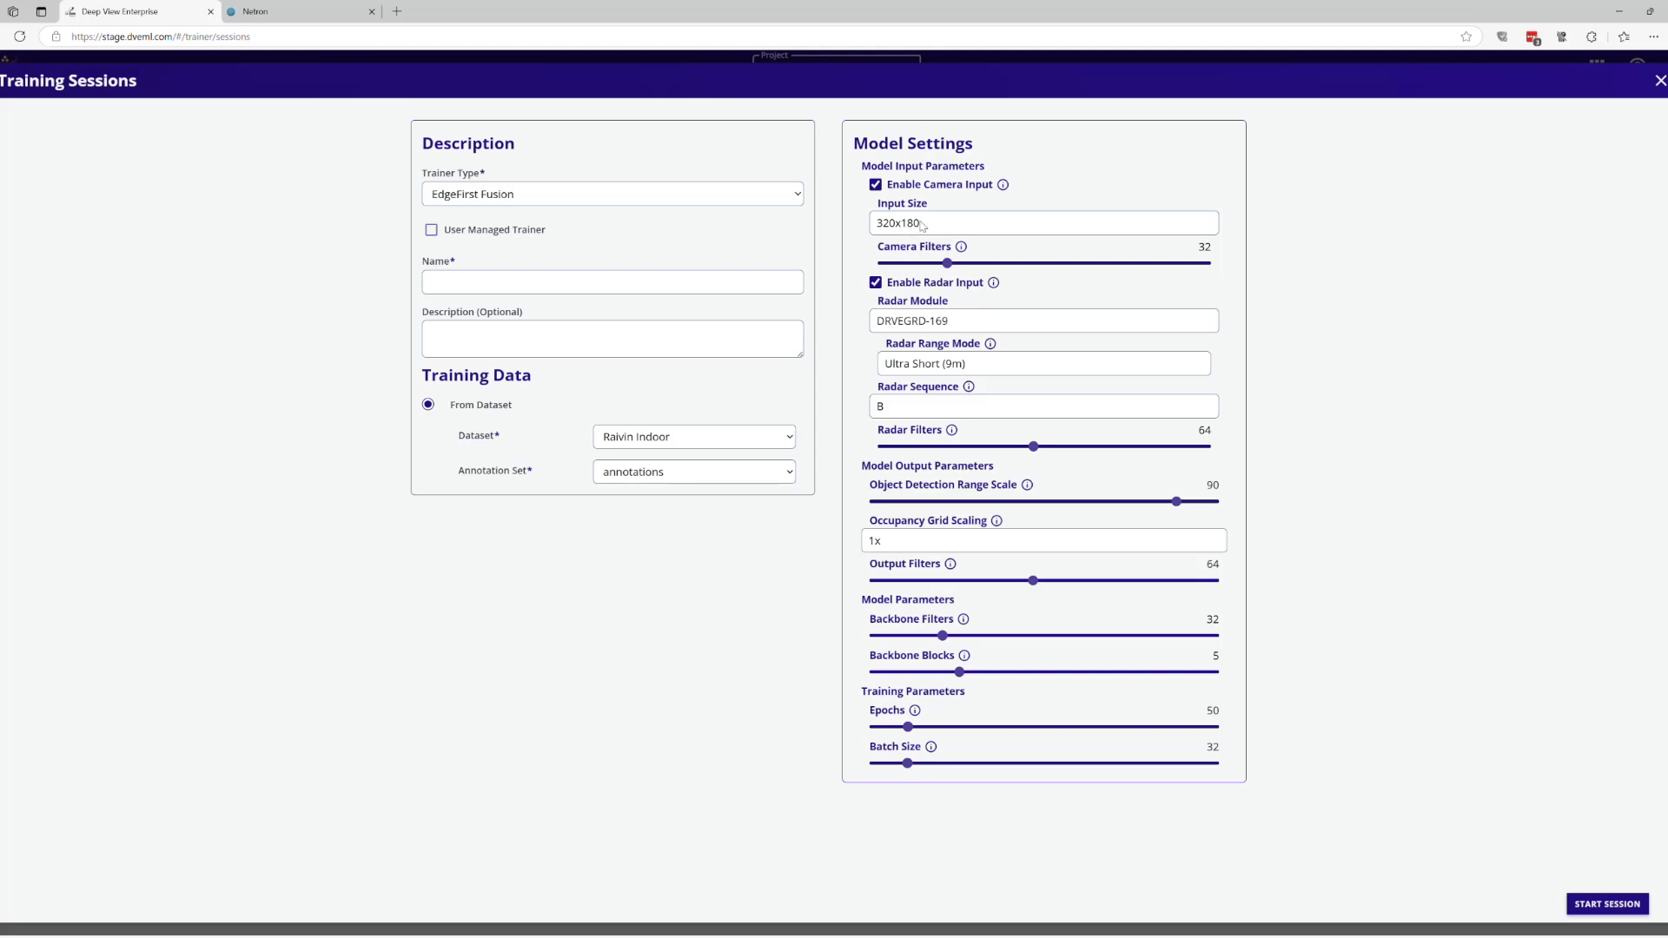
# Name the training session camera_320x180 and start it
pyautogui.click(511, 286)
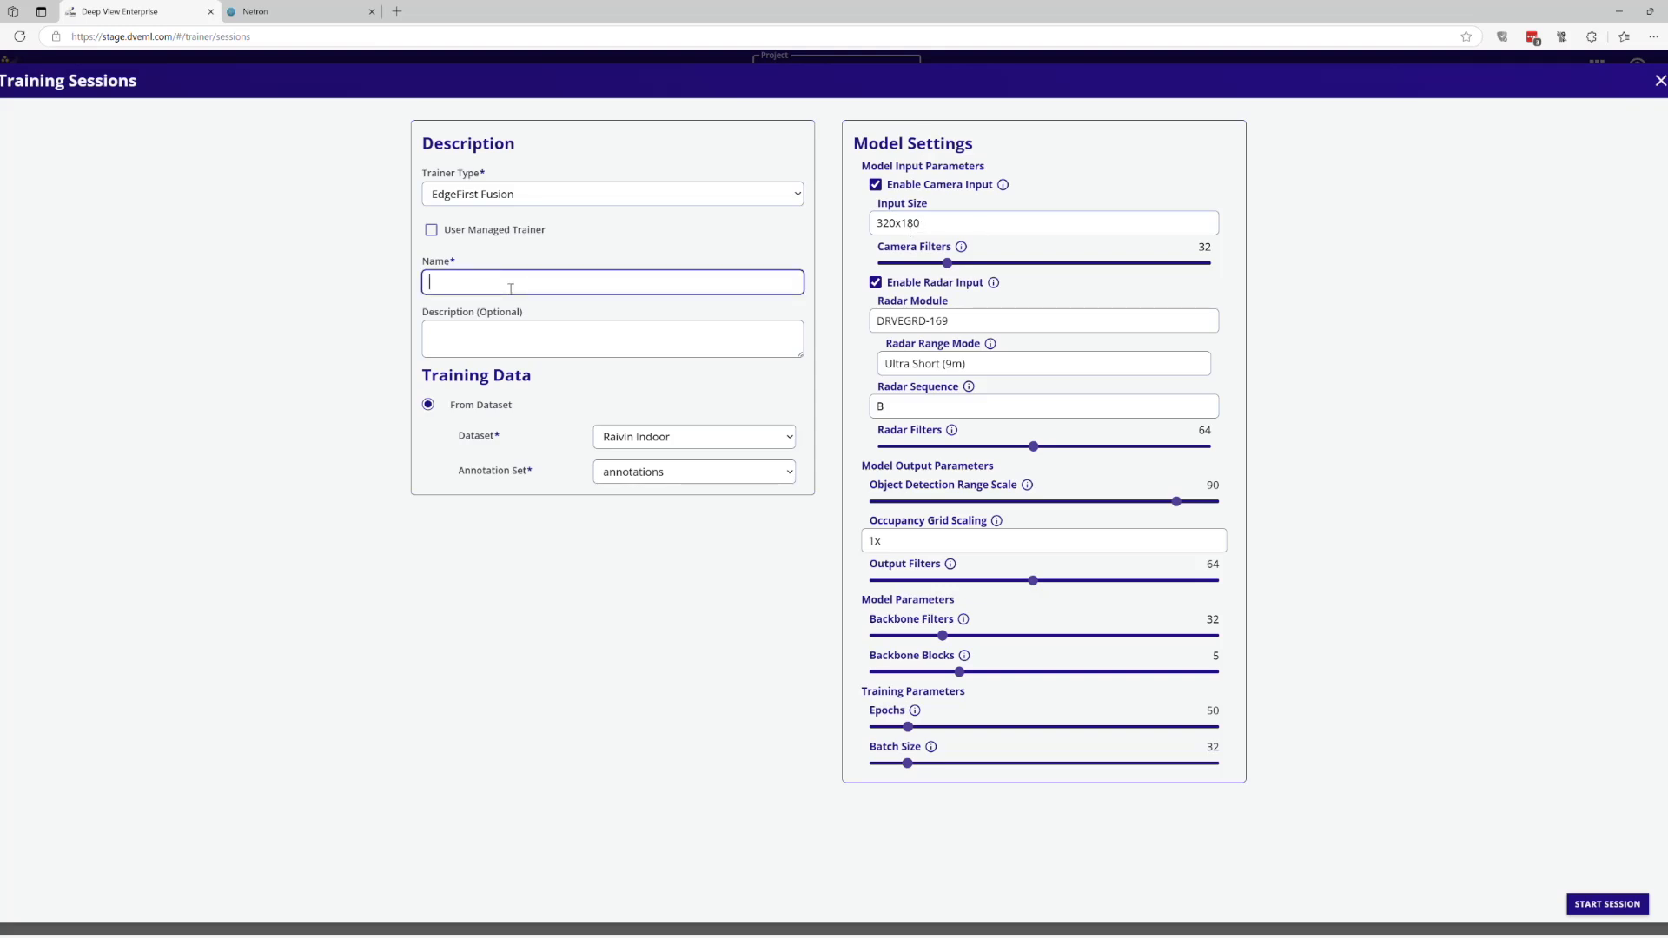
pyautogui.write('camera_320x180')
pyautogui.click(1600, 907)
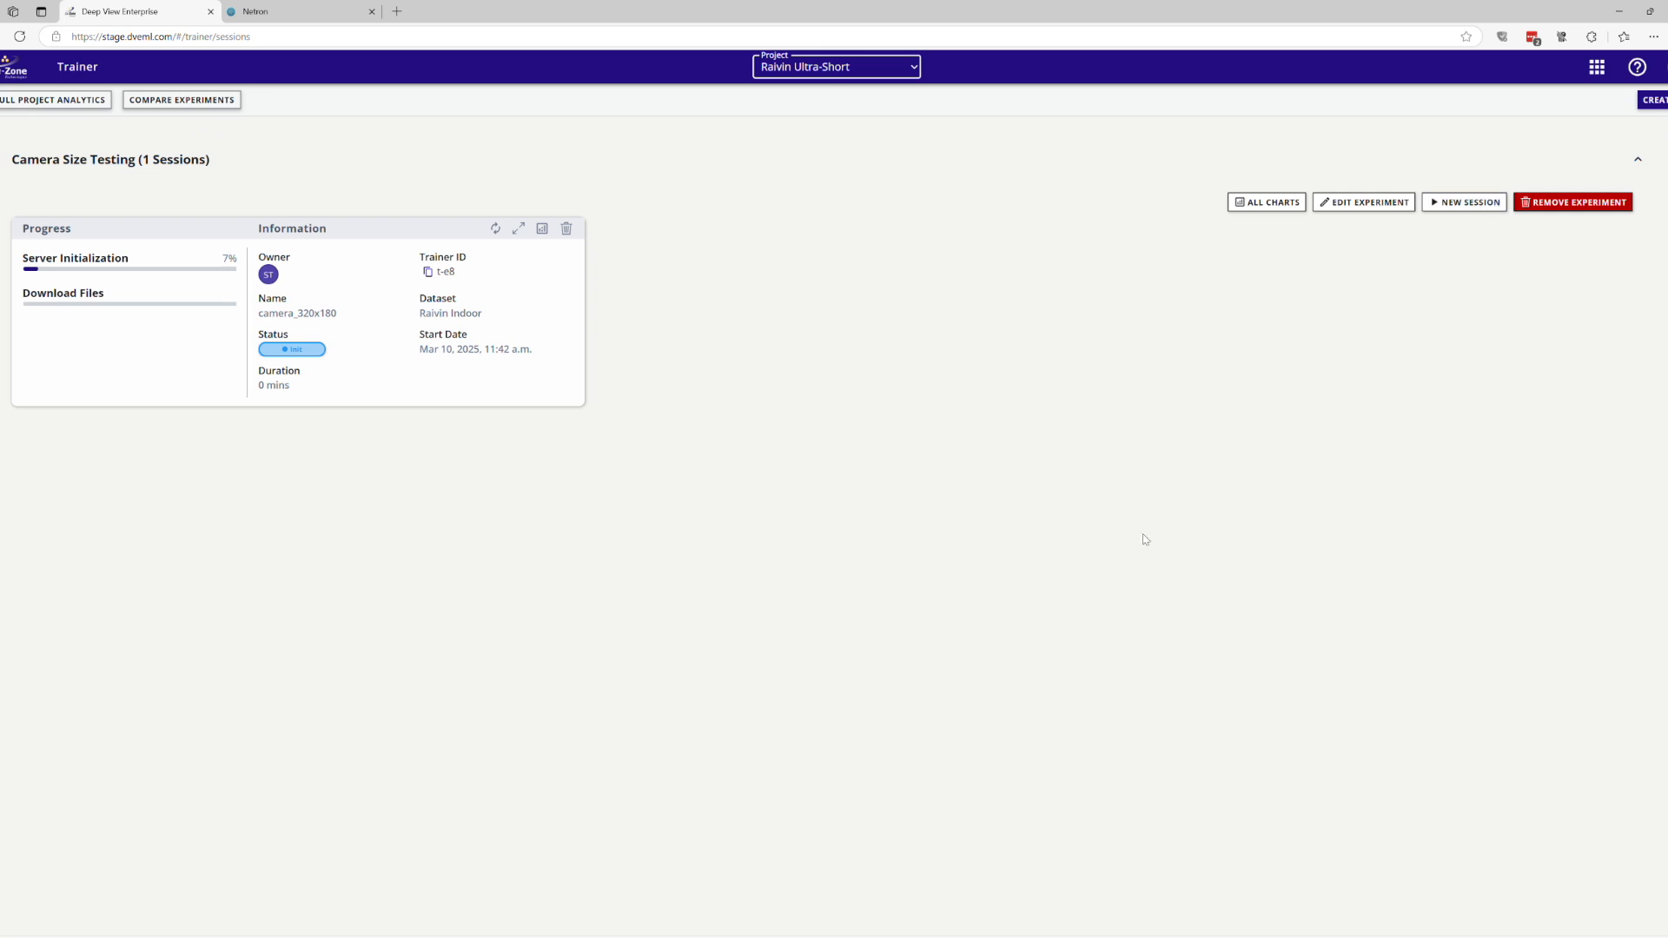
# Begin a second training session with a camera input size of 480x270 and name it camera_480x270
pyautogui.click(1468, 214)
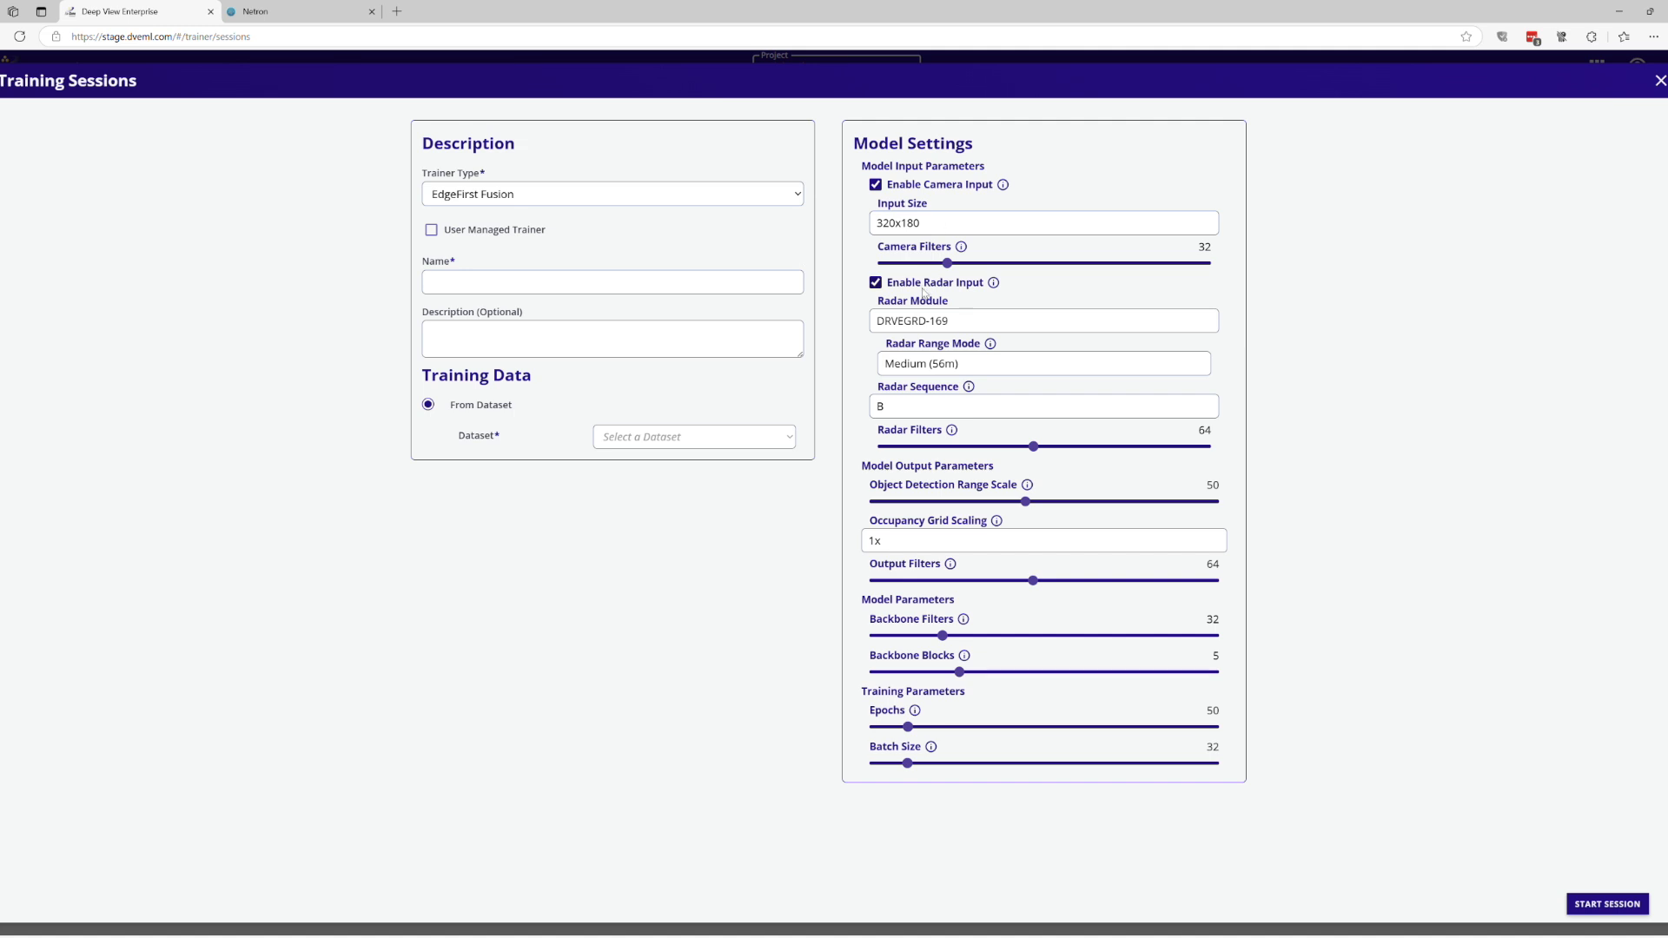
pyautogui.click(943, 225)
pyautogui.click(932, 269)
pyautogui.click(457, 285)
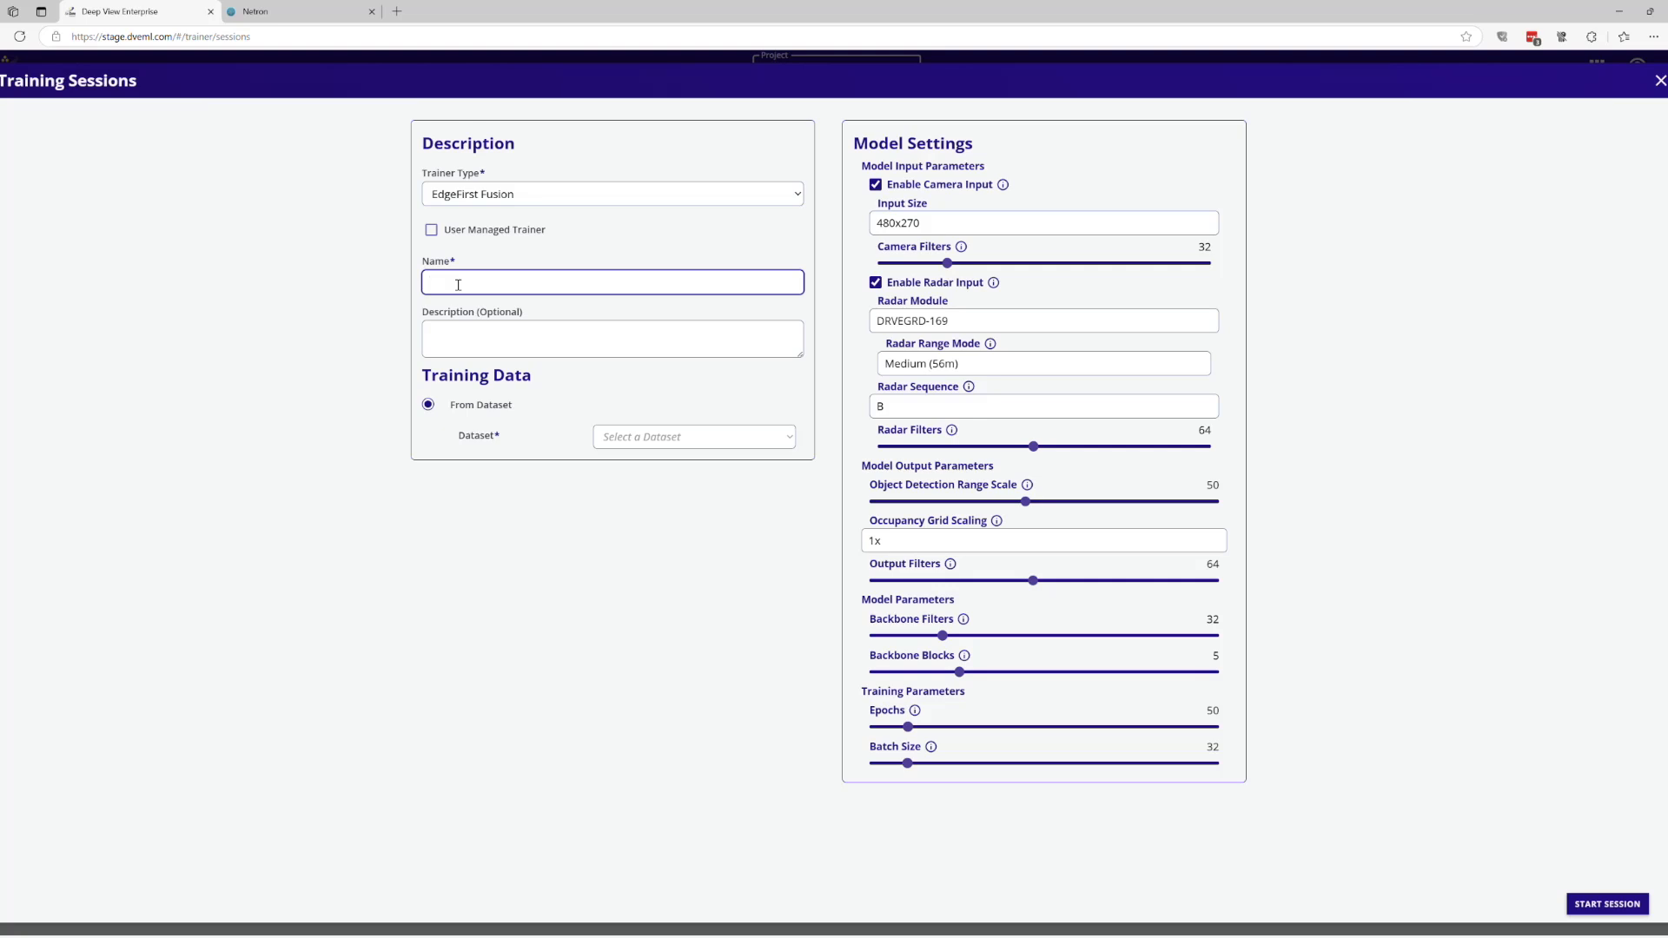
pyautogui.write('camera_480x270')
# Use the Raivin Indoor dataset and its annotations set as training data for the camera_480x270 session
pyautogui.click(660, 438)
pyautogui.click(659, 489)
pyautogui.click(654, 470)
pyautogui.click(648, 514)
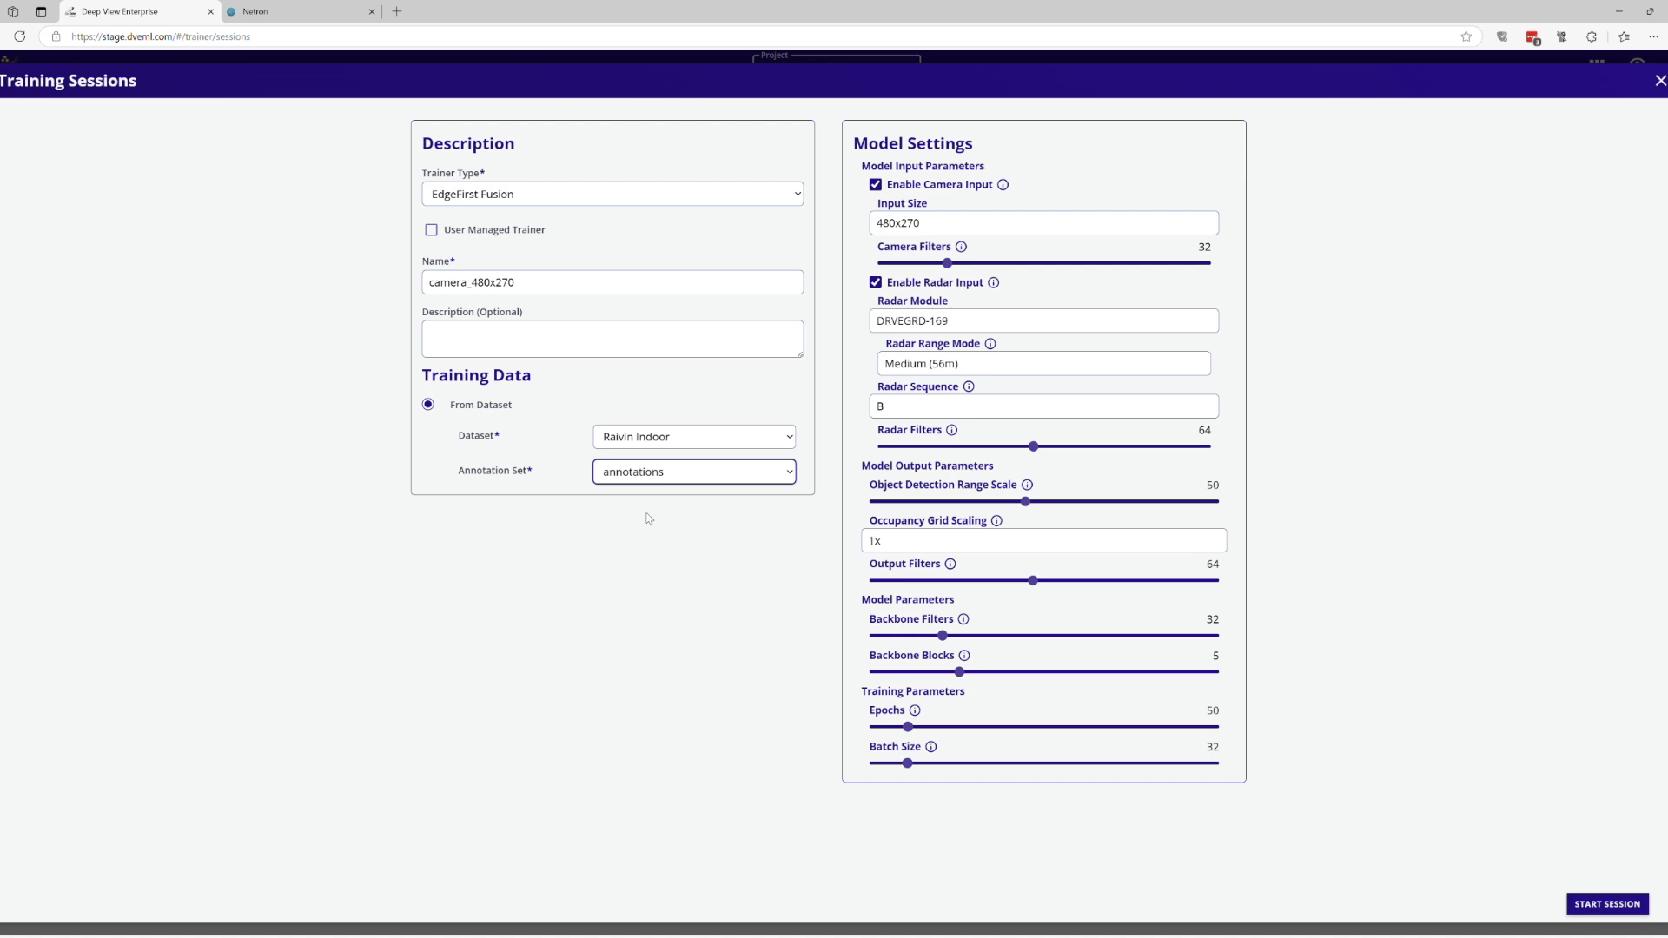
# Start the camera_480x270 session and begin another session named camera_640x360 with a 640x360 camera input size
pyautogui.click(1607, 904)
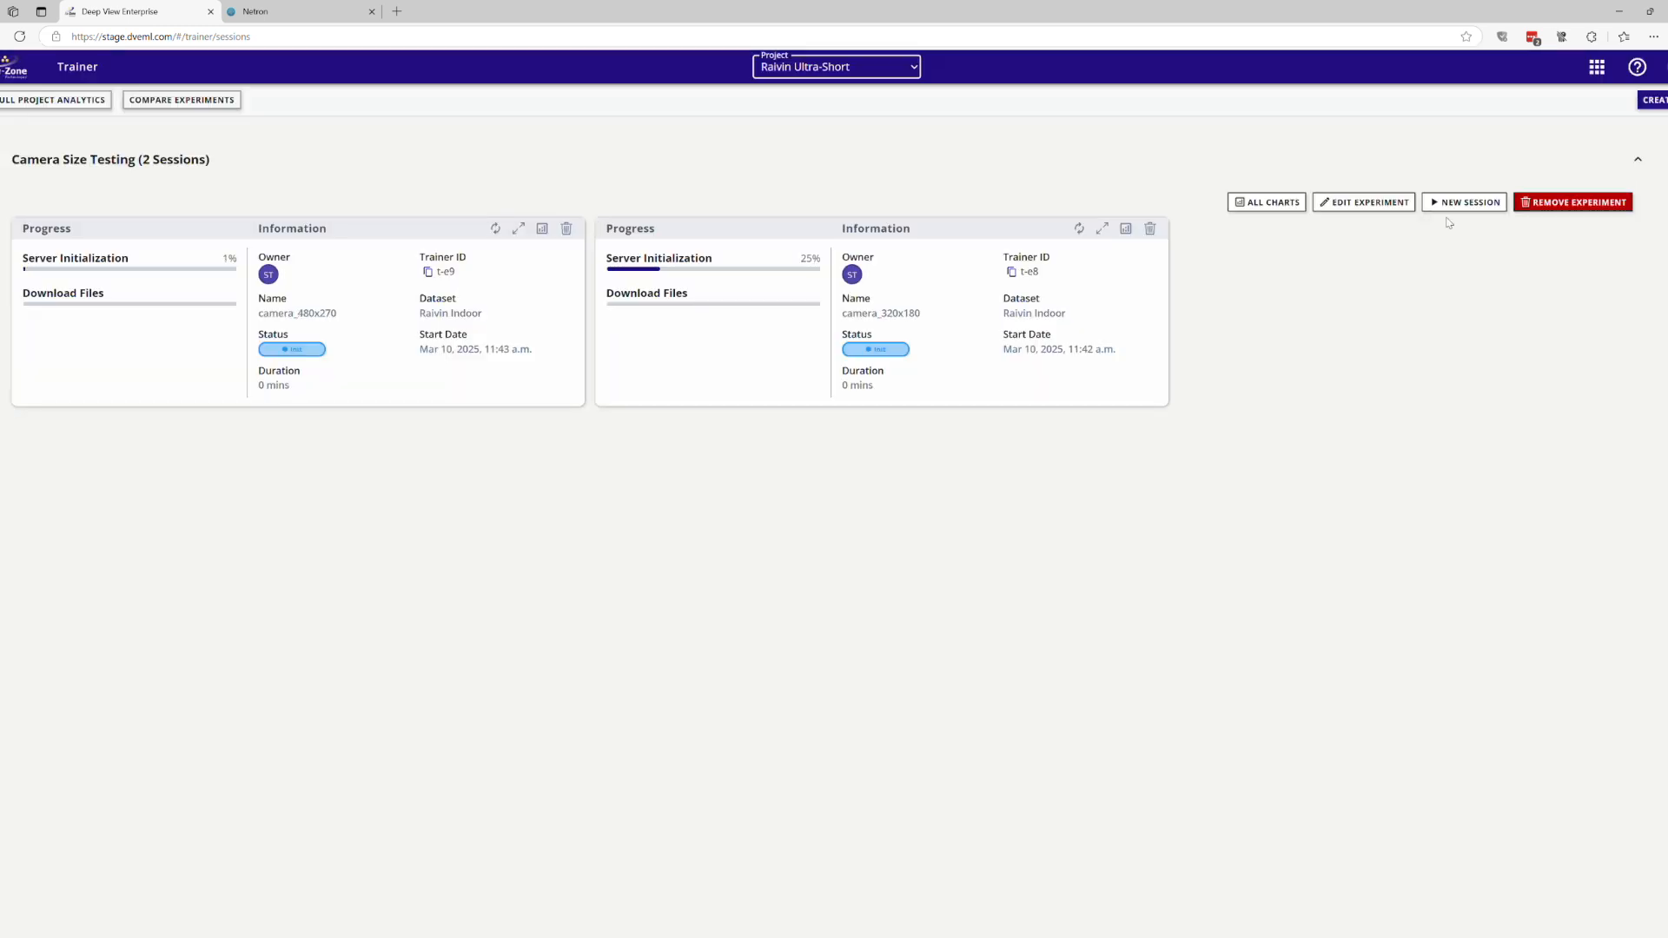
pyautogui.click(1450, 205)
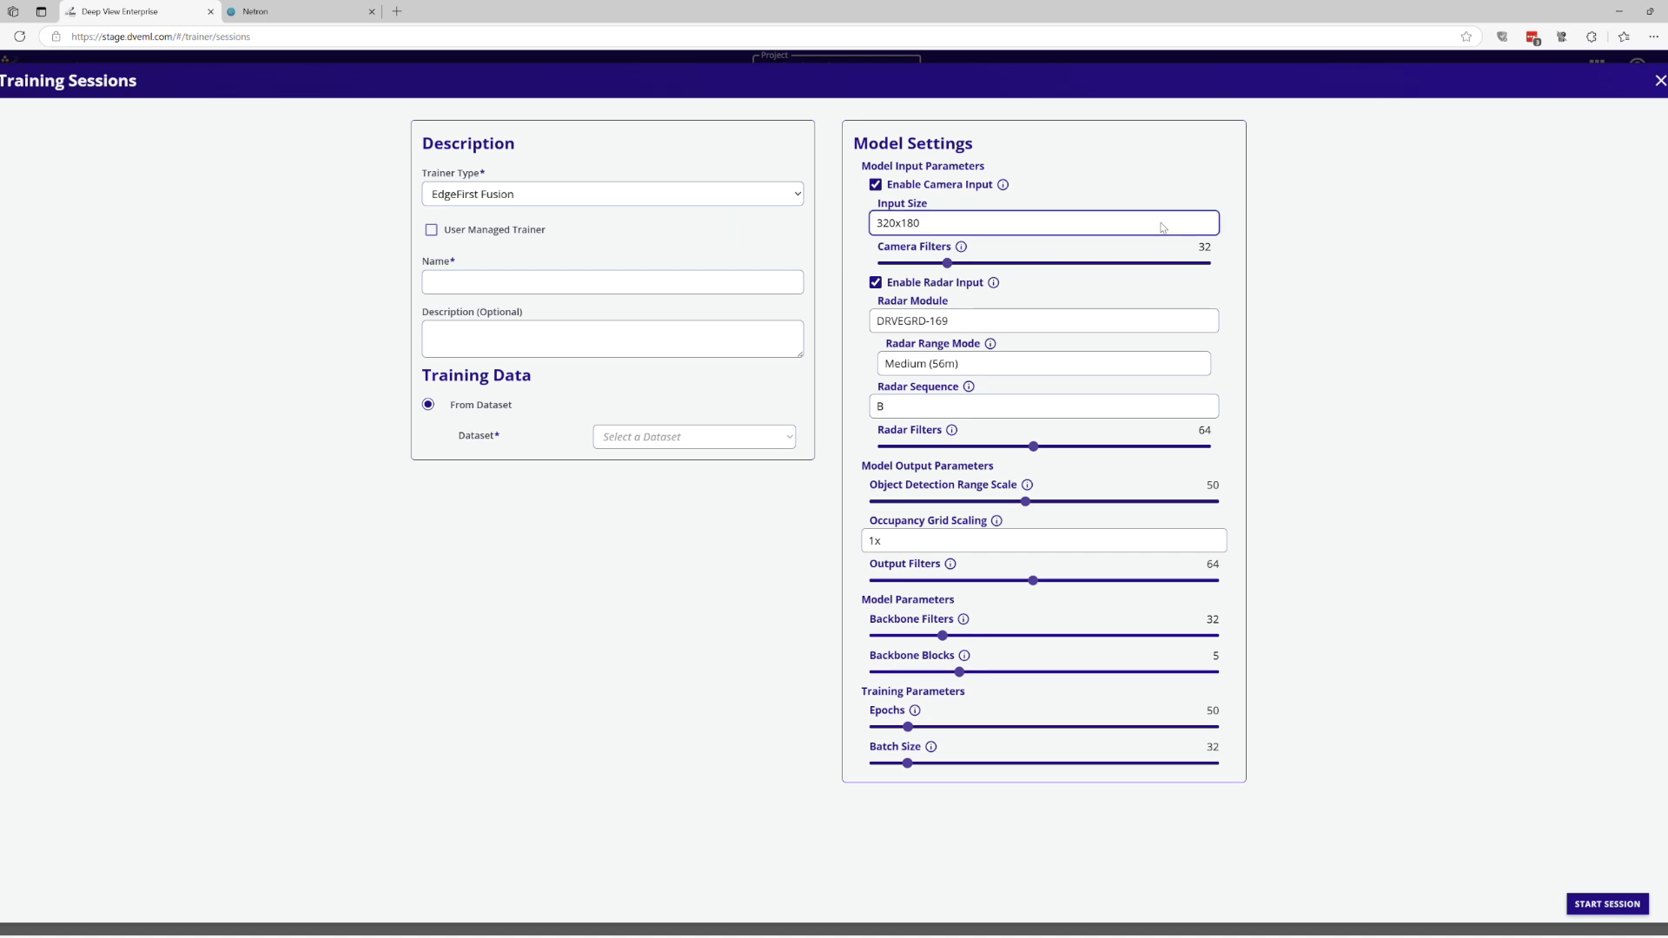
pyautogui.click(458, 291)
pyautogui.write('camera ')
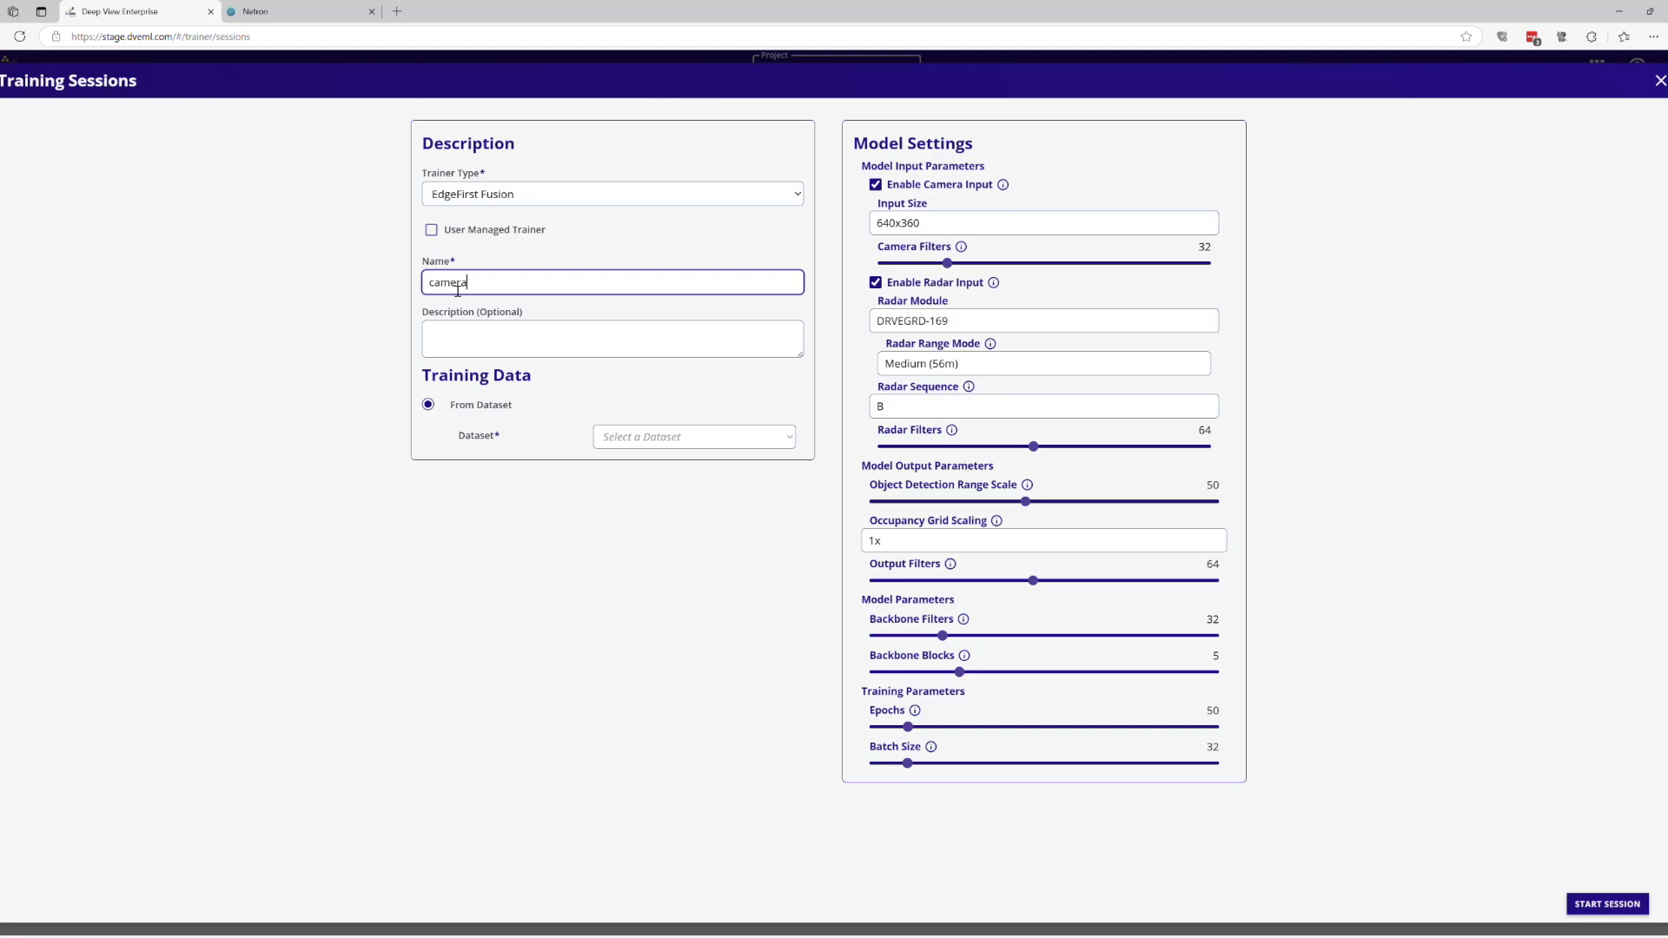
pyautogui.write('640x360')
# Use the Raivin Indoor dataset and its annotations set as training data for the camera_640x360 session
pyautogui.click(664, 443)
pyautogui.click(653, 472)
pyautogui.click(650, 471)
pyautogui.click(640, 496)
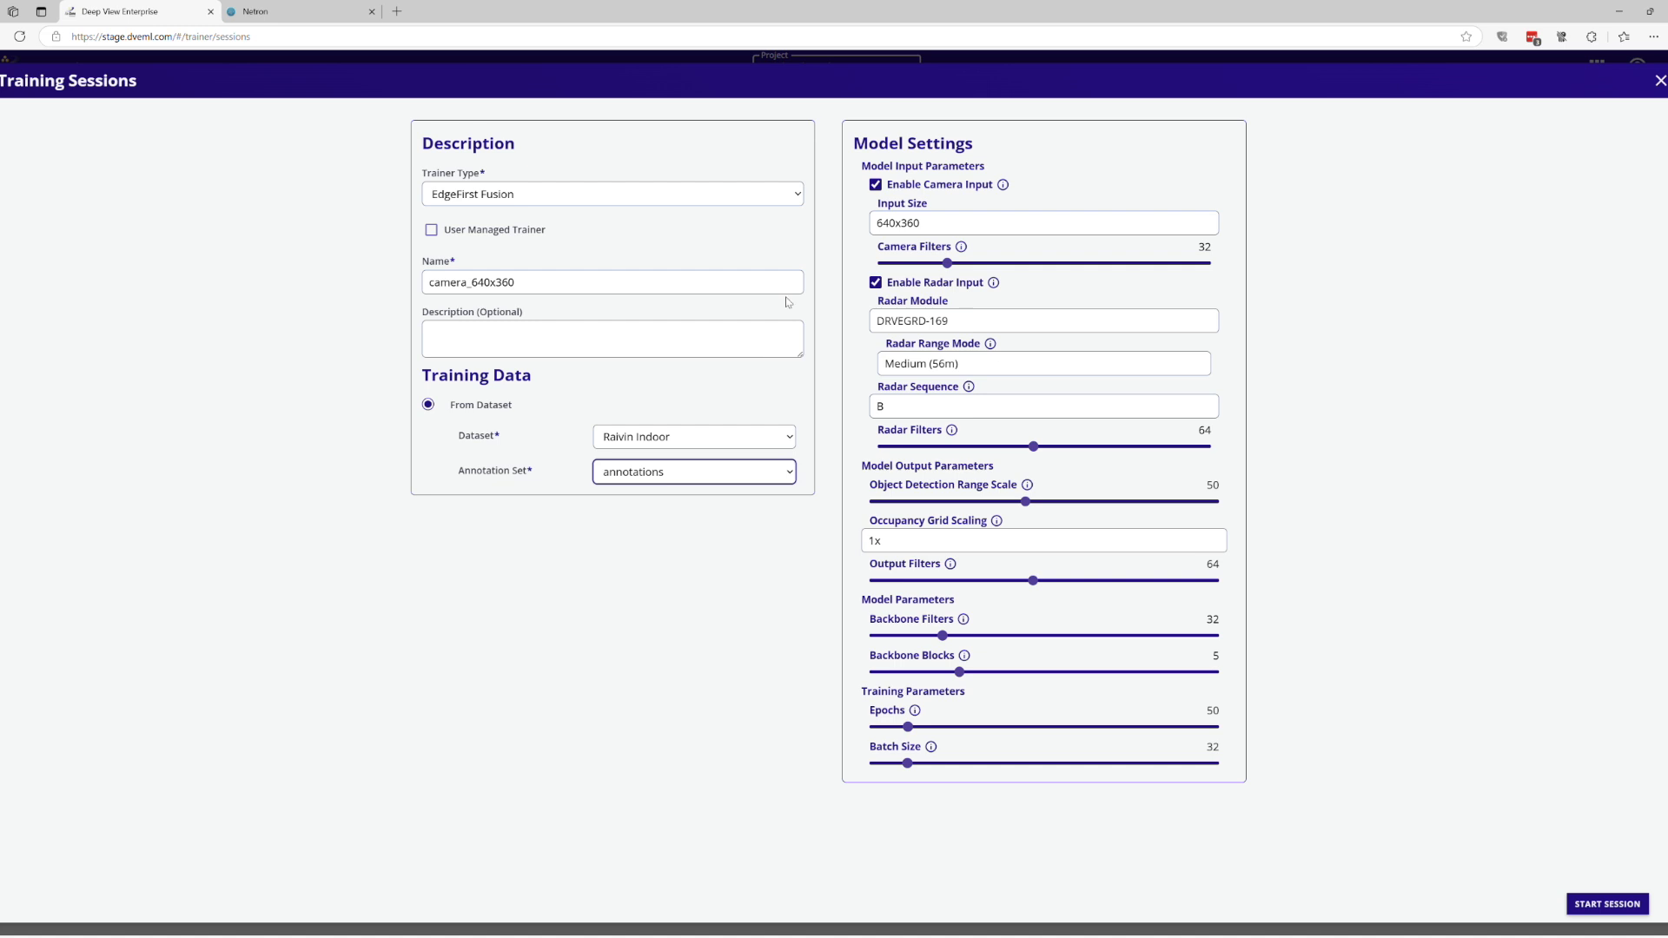
# Set the radar range mode to Ultra Short (9m) and the object detection range scale to 90, and start the camera_640x360 session
pyautogui.click(955, 366)
pyautogui.click(936, 393)
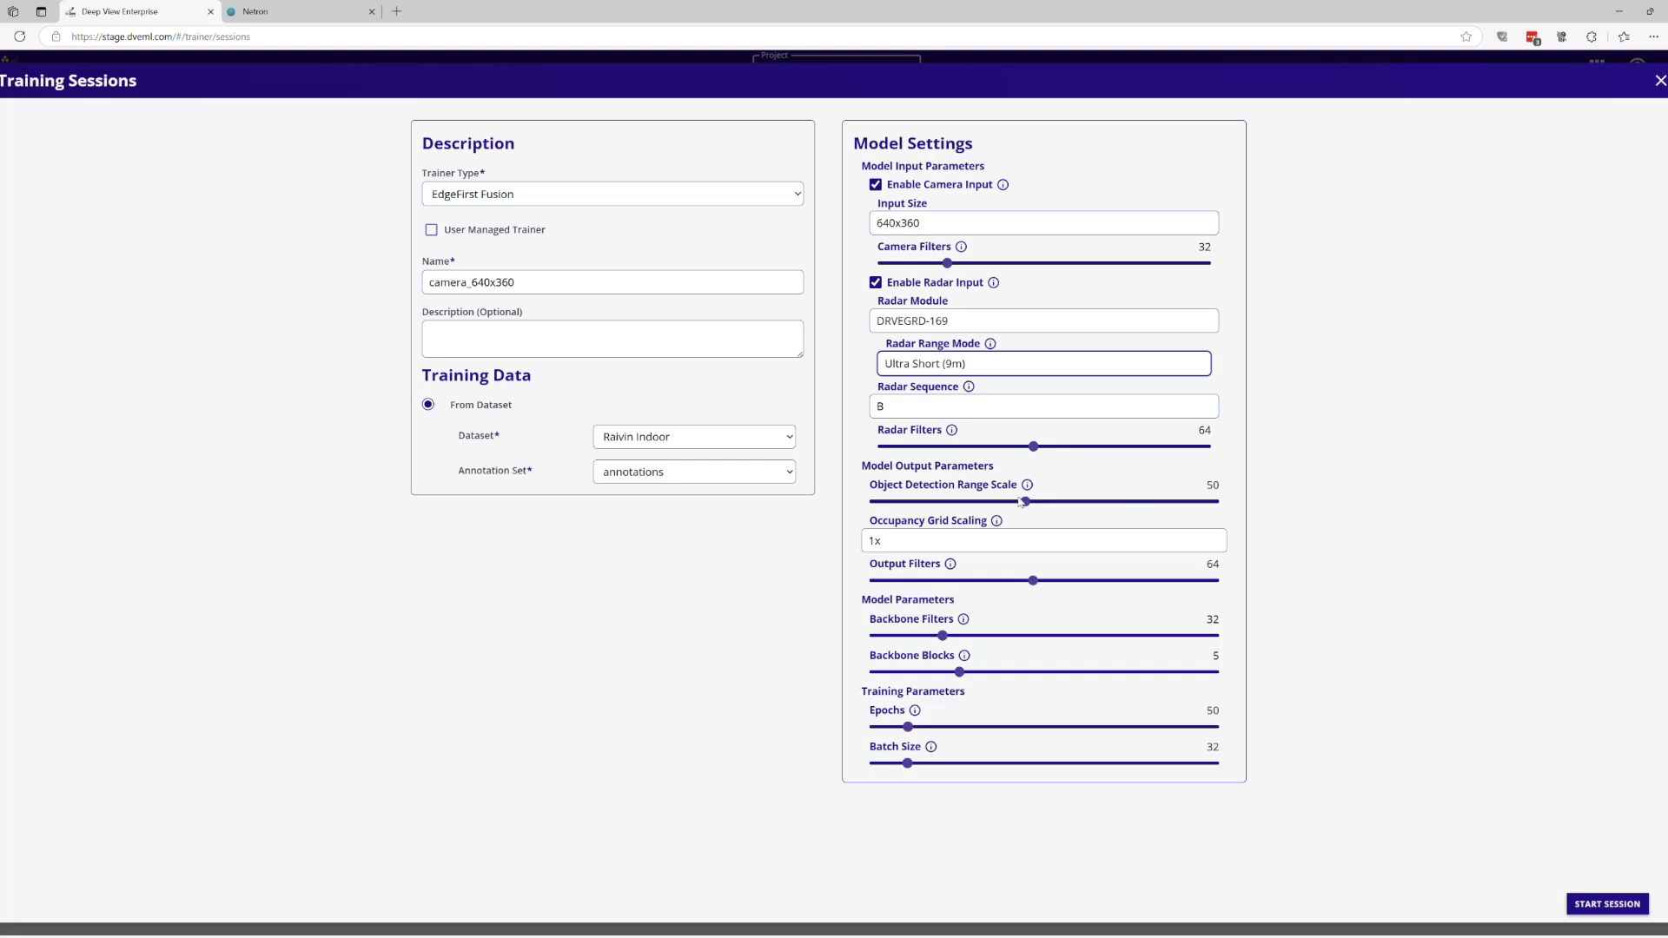
pyautogui.moveTo(1022, 501); pyautogui.dragTo(1184, 506)
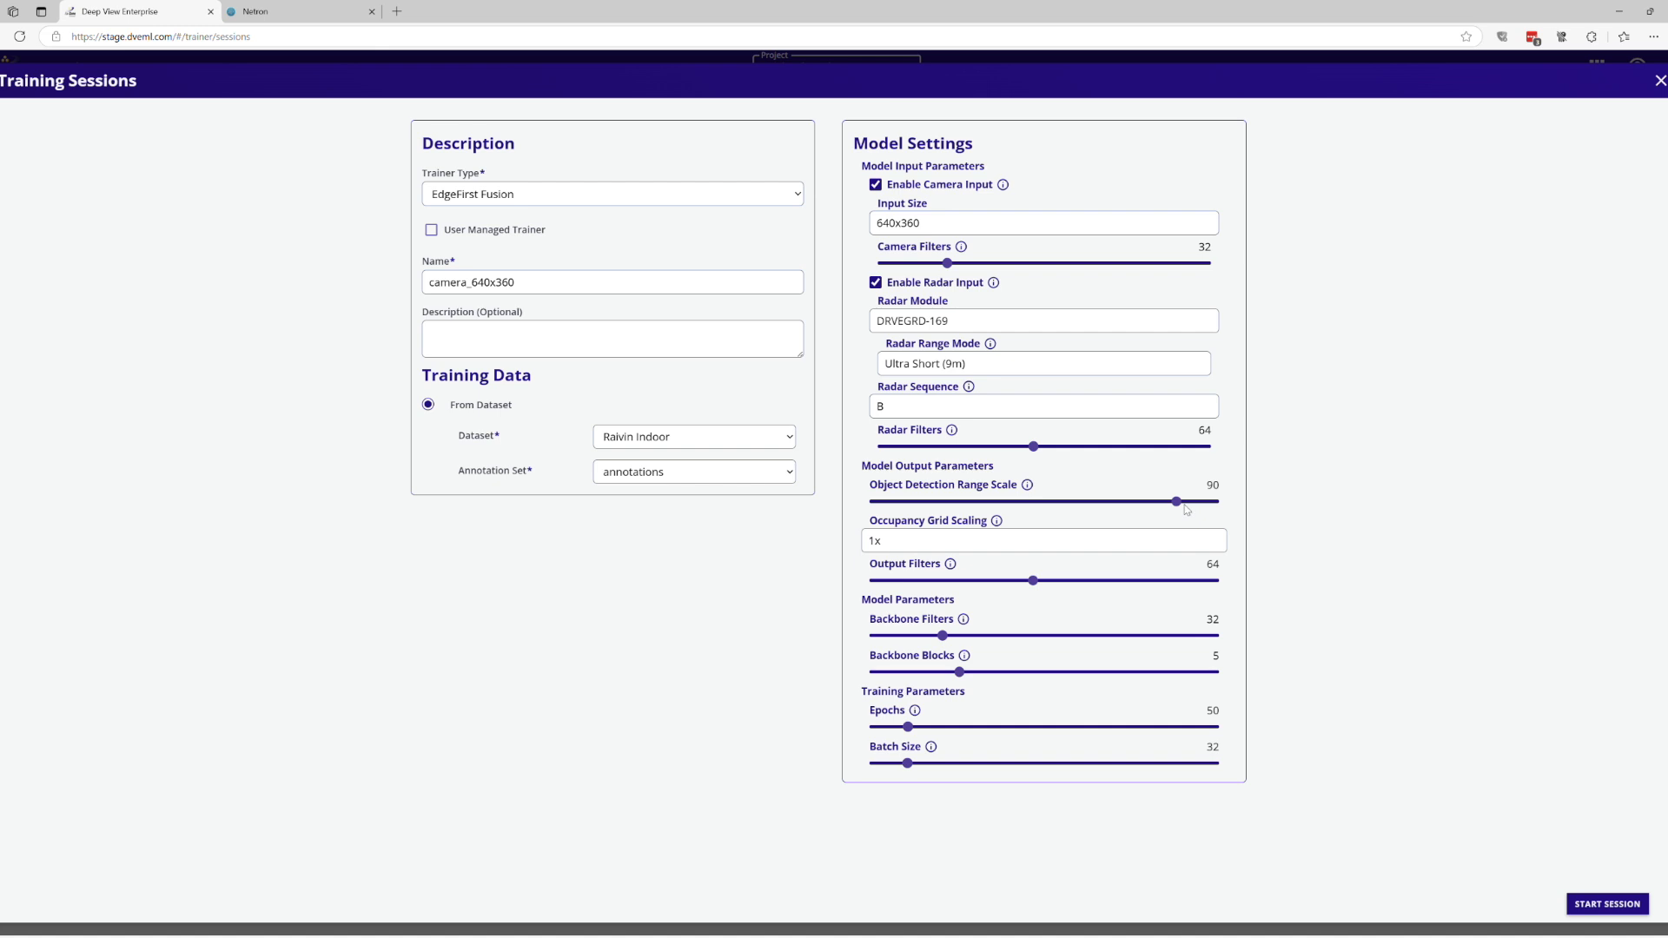
pyautogui.click(1623, 904)
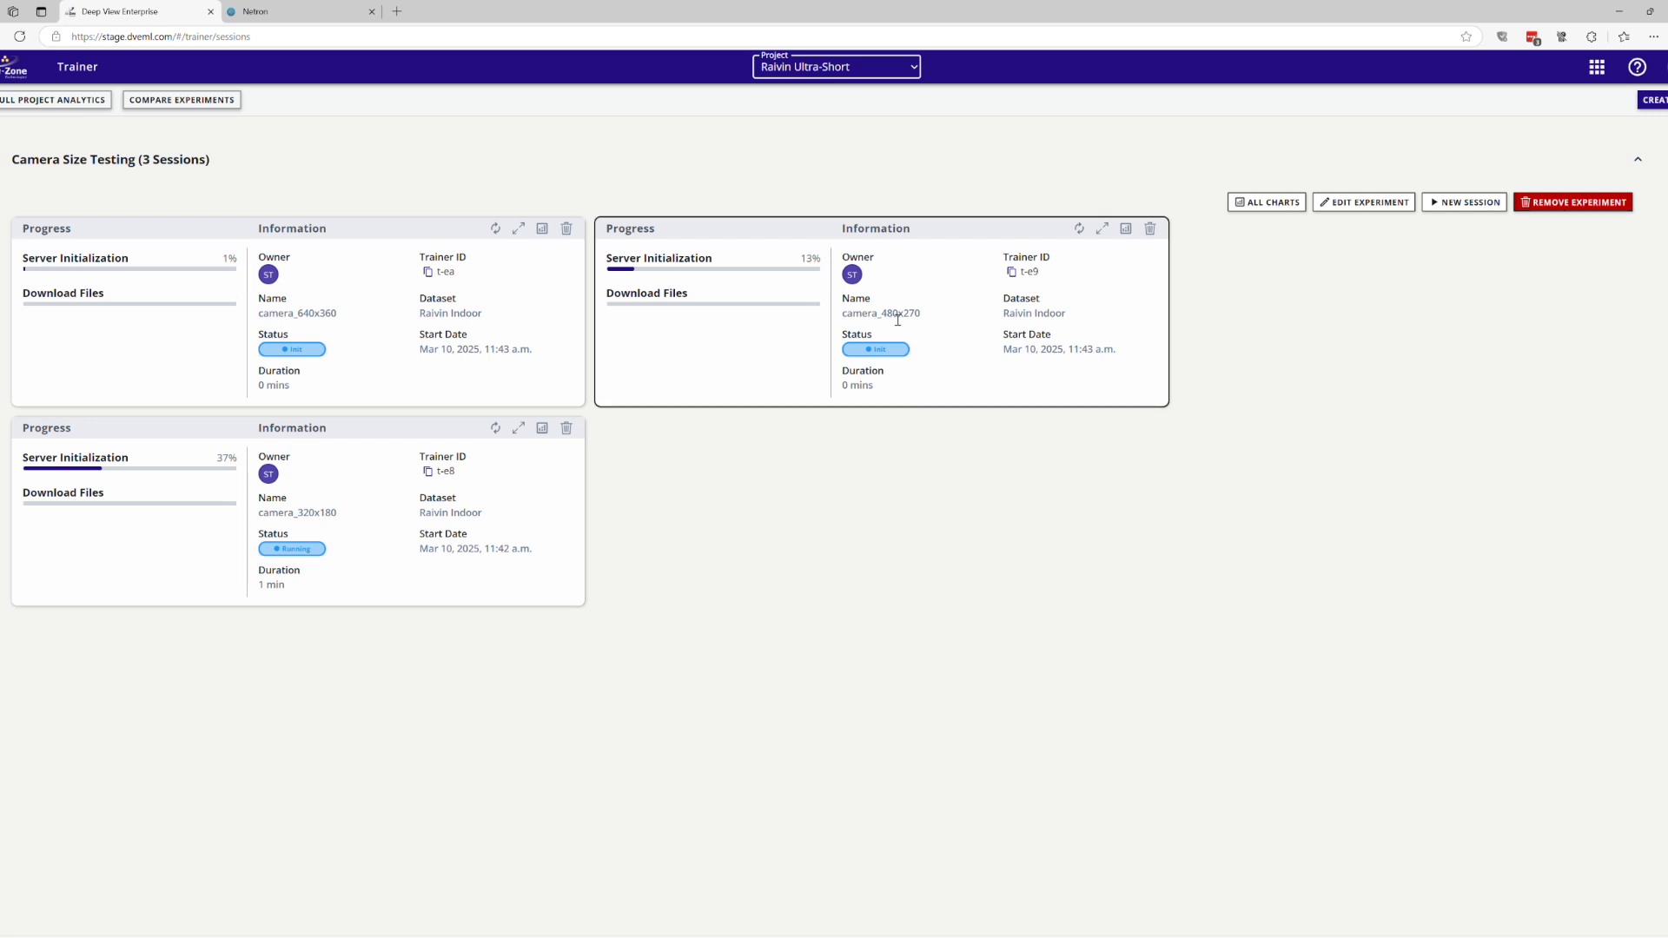
# Delete the existing camera_480x270 session and begin a replacement session with a 480x270 camera input size
pyautogui.click(1152, 230)
pyautogui.click(1047, 531)
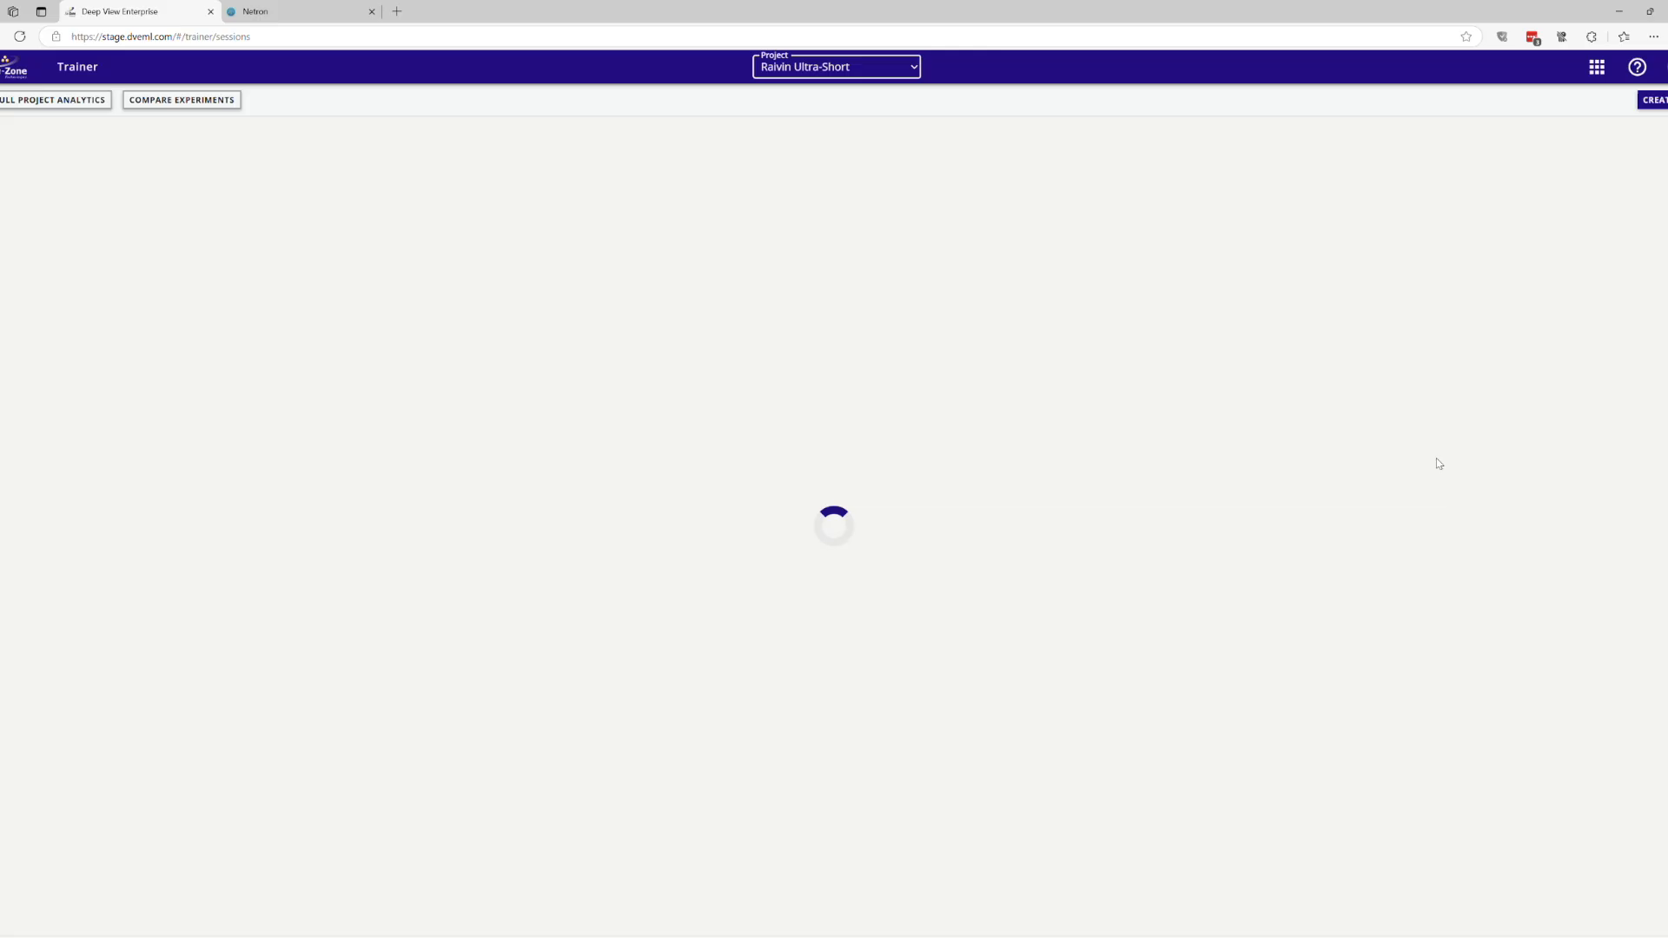
pyautogui.click(1468, 203)
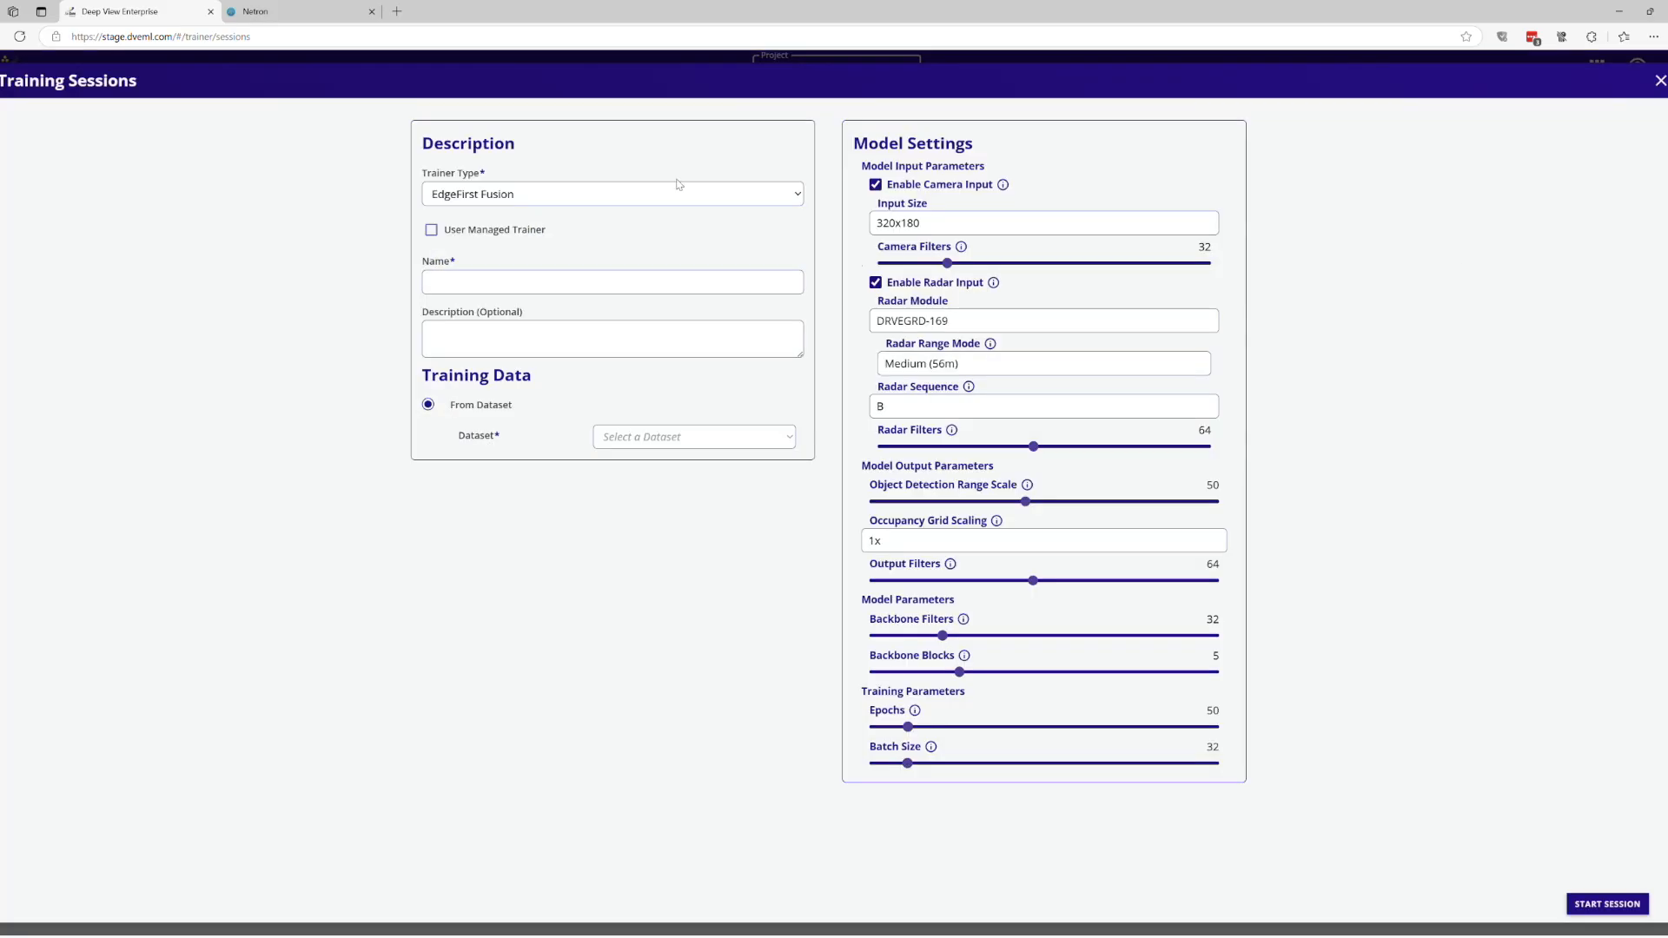
pyautogui.click(1031, 231)
pyautogui.click(1005, 268)
# Set the replacement session's radar range mode to Ultra Short (9m) and its object detection range scale to 90
pyautogui.click(926, 369)
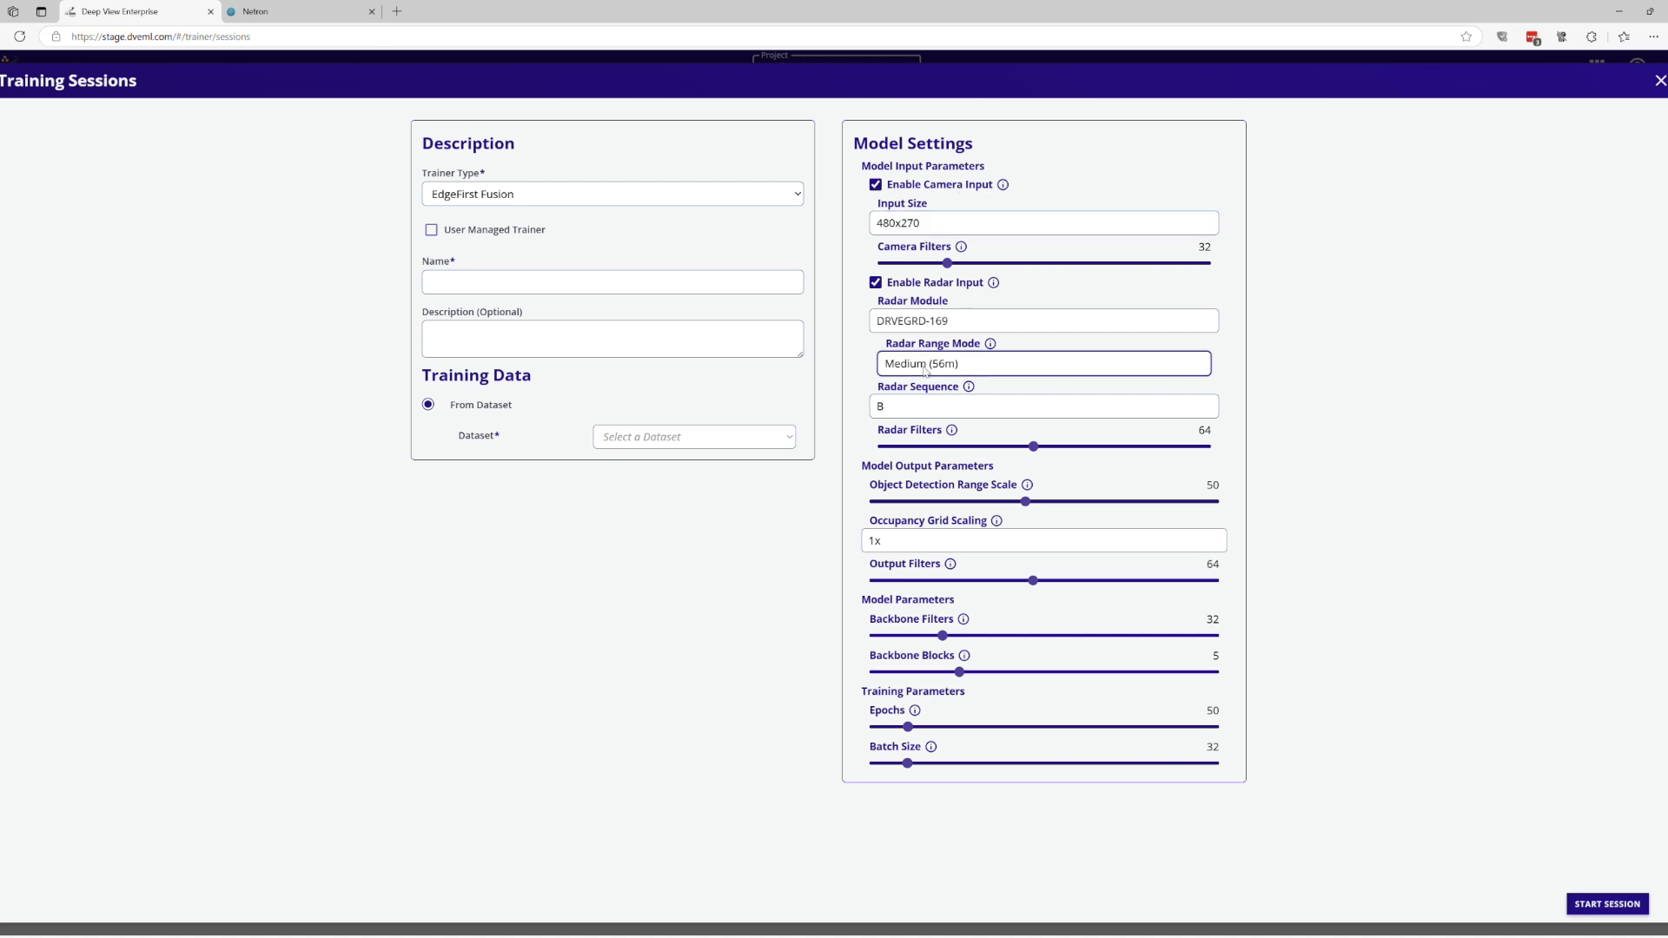
pyautogui.click(917, 383)
pyautogui.moveTo(1026, 502); pyautogui.dragTo(1175, 502)
# Name the session camera_480x270 and start it on the Raivin Indoor dataset with the annotations set
pyautogui.click(480, 286)
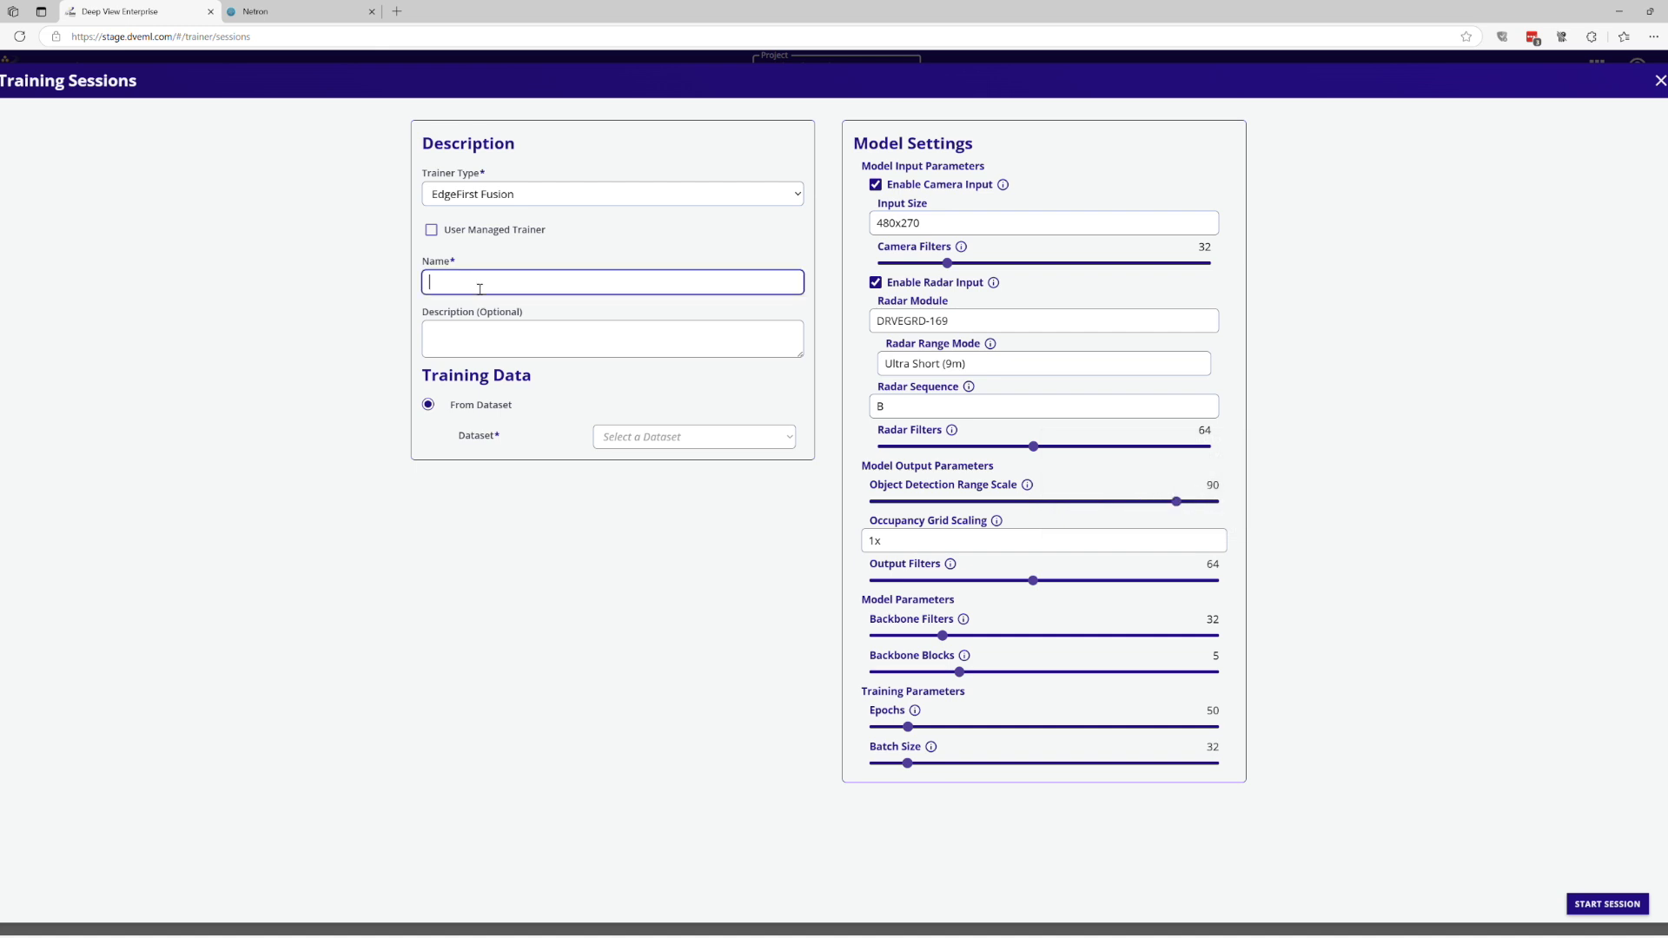
pyautogui.write('camera_480x270')
pyautogui.click(669, 436)
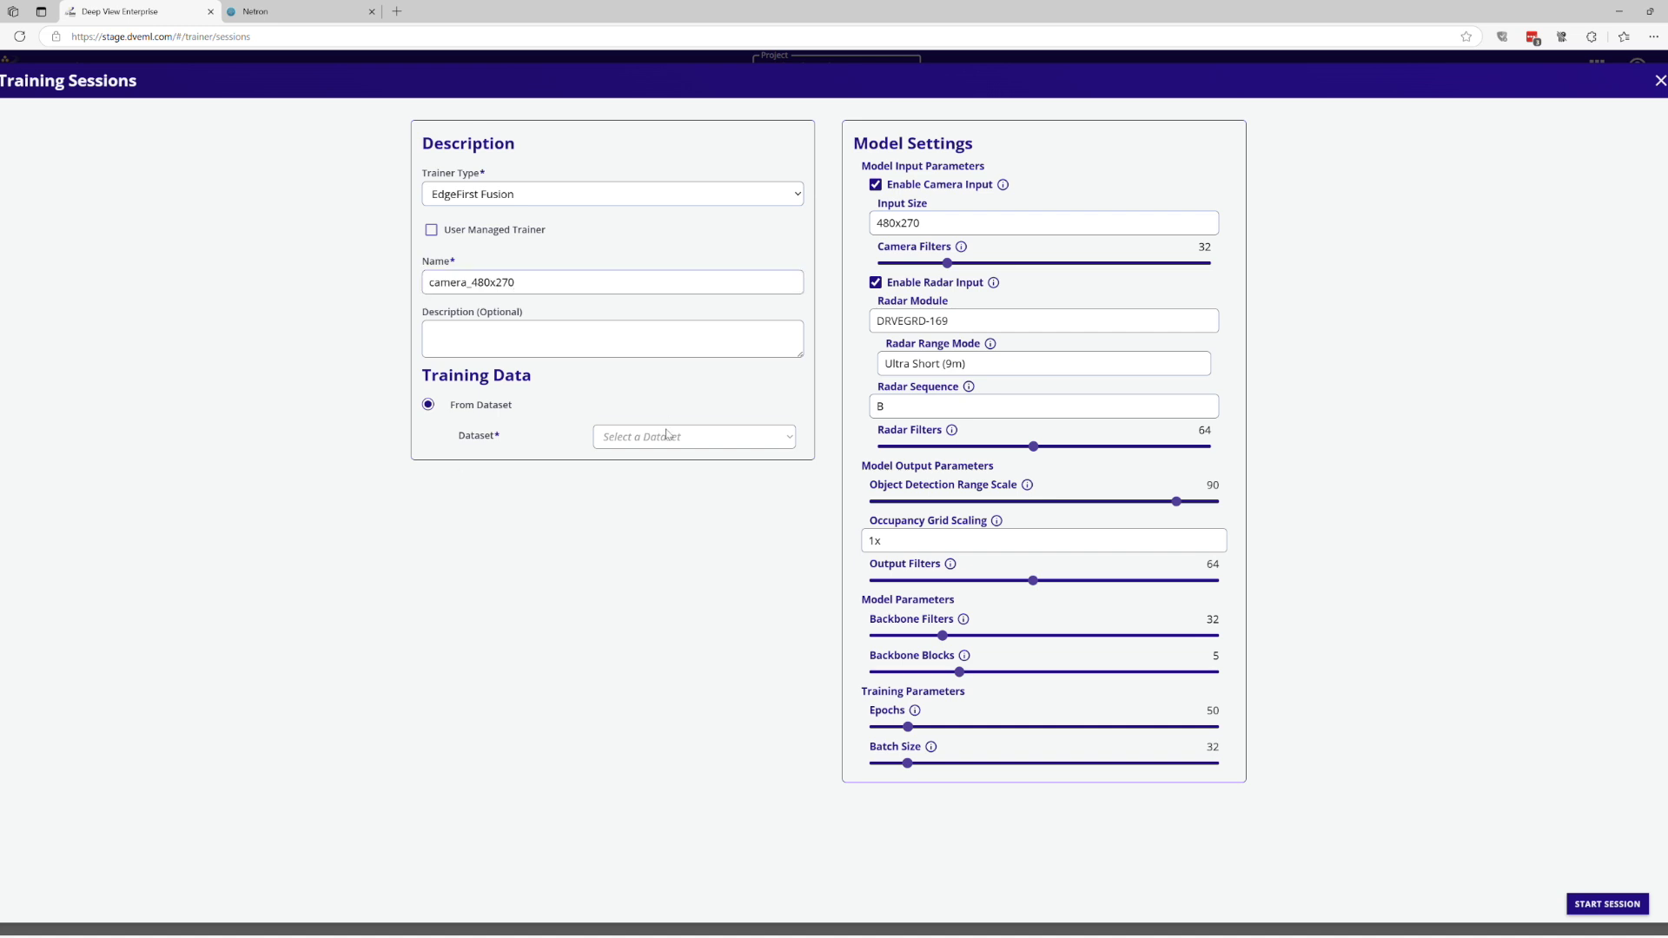
pyautogui.click(659, 456)
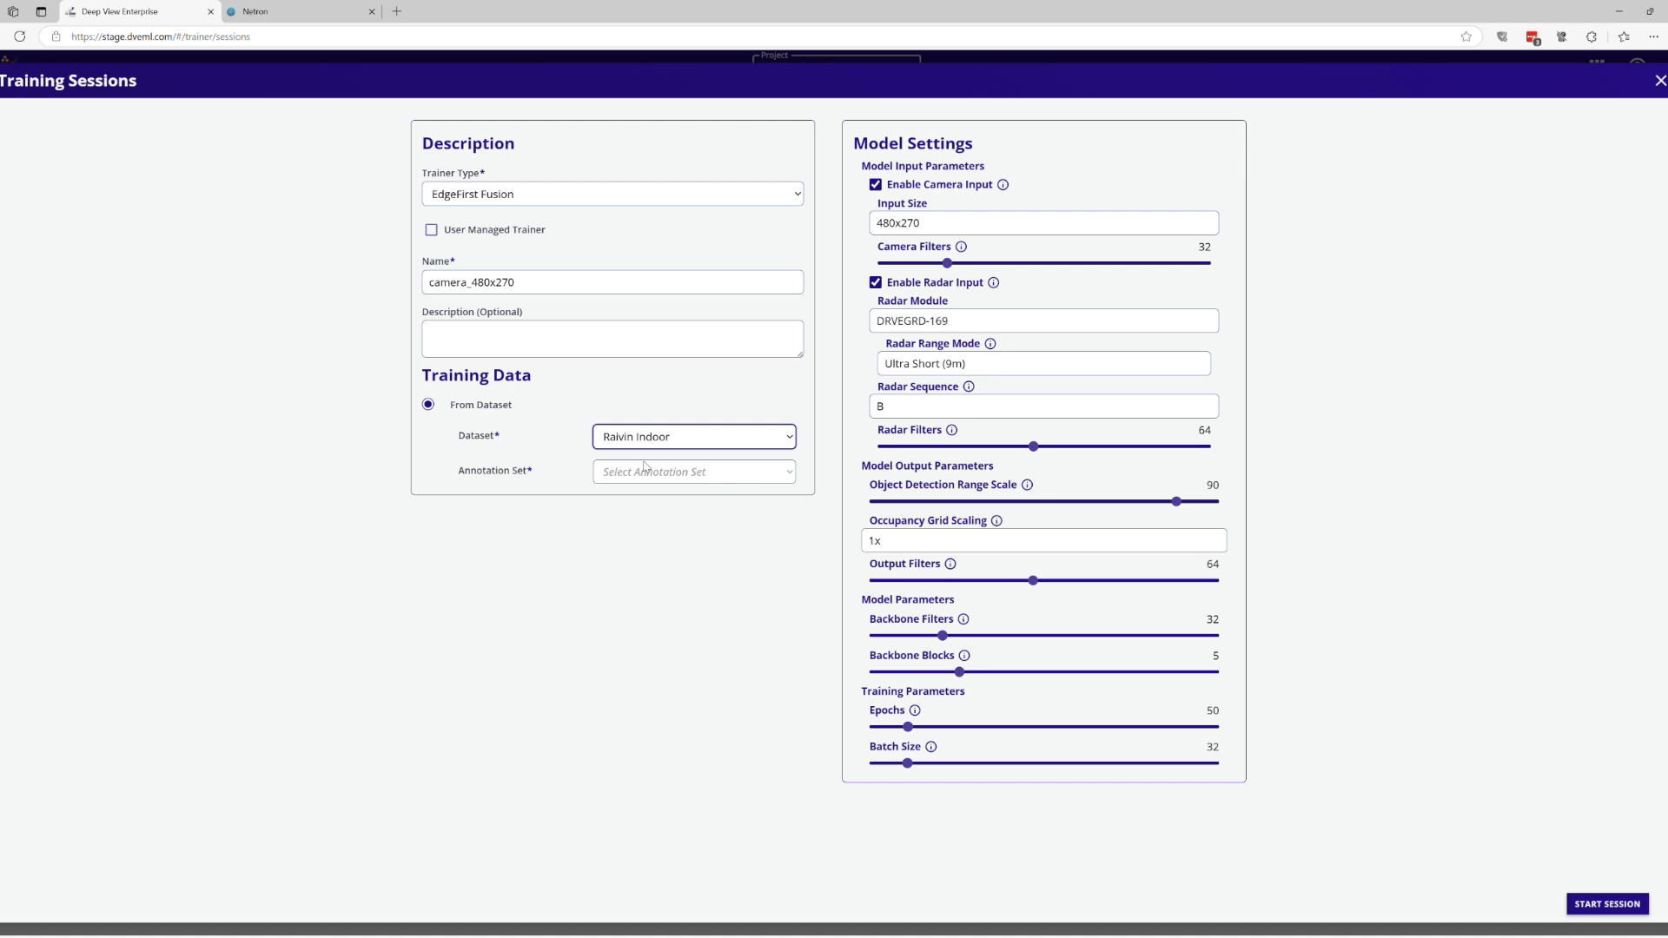
pyautogui.click(645, 472)
pyautogui.click(634, 504)
pyautogui.click(1607, 903)
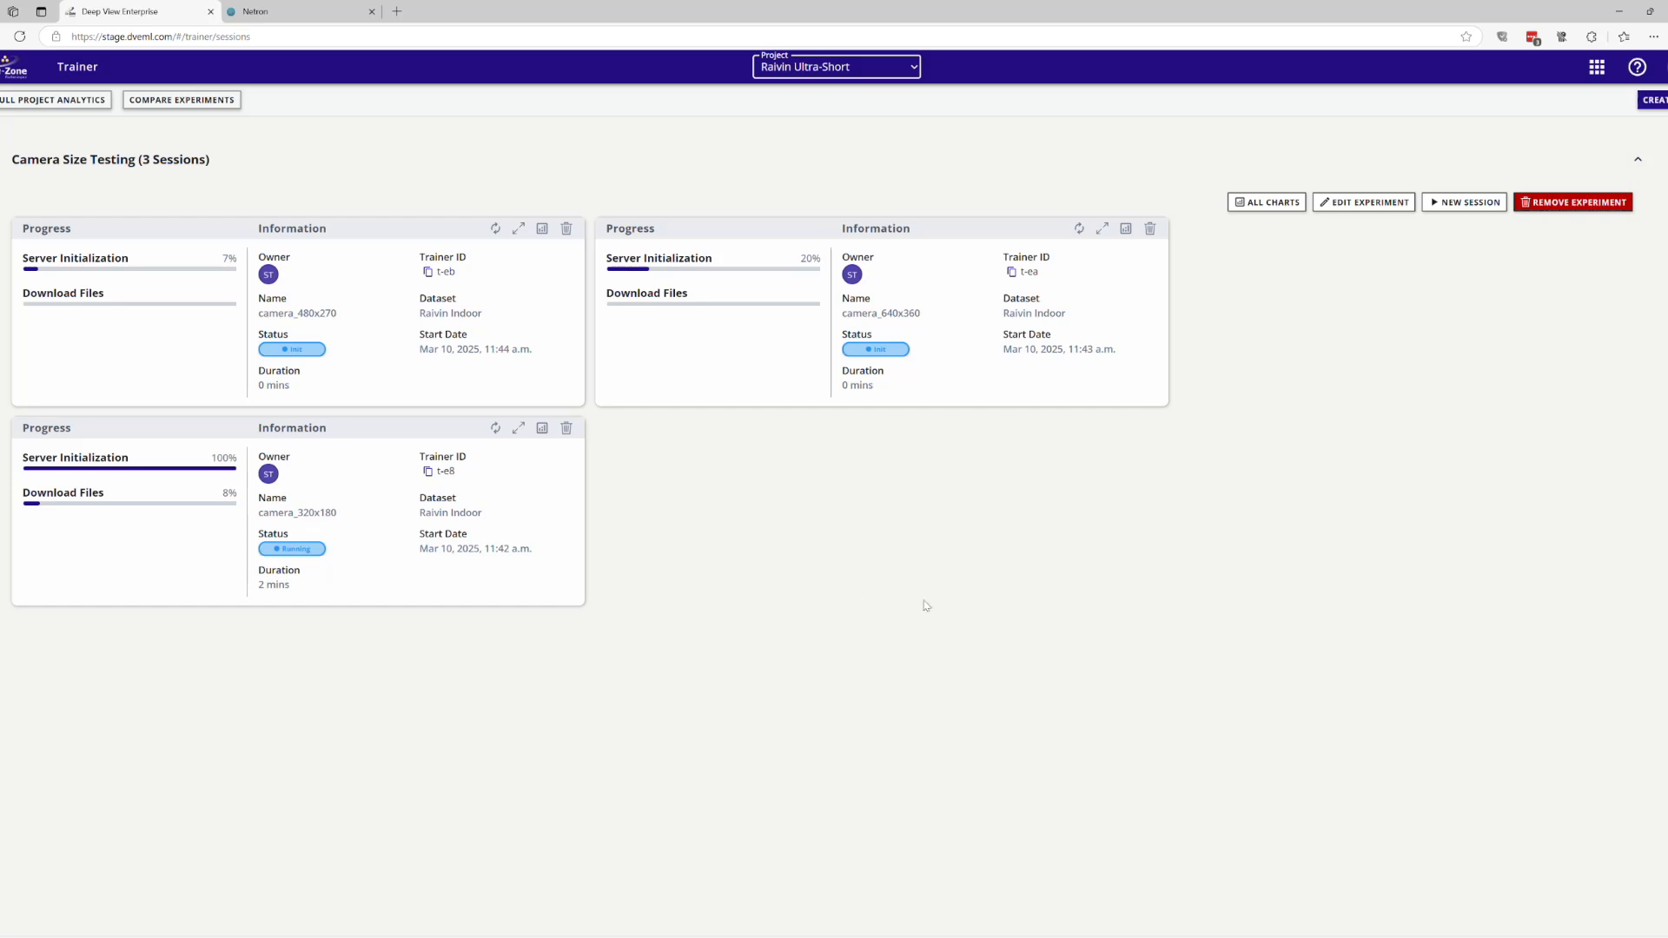
# Examine the model parameters and system logs of the camera_640x360 session
pyautogui.click(1126, 229)
pyautogui.click(1101, 228)
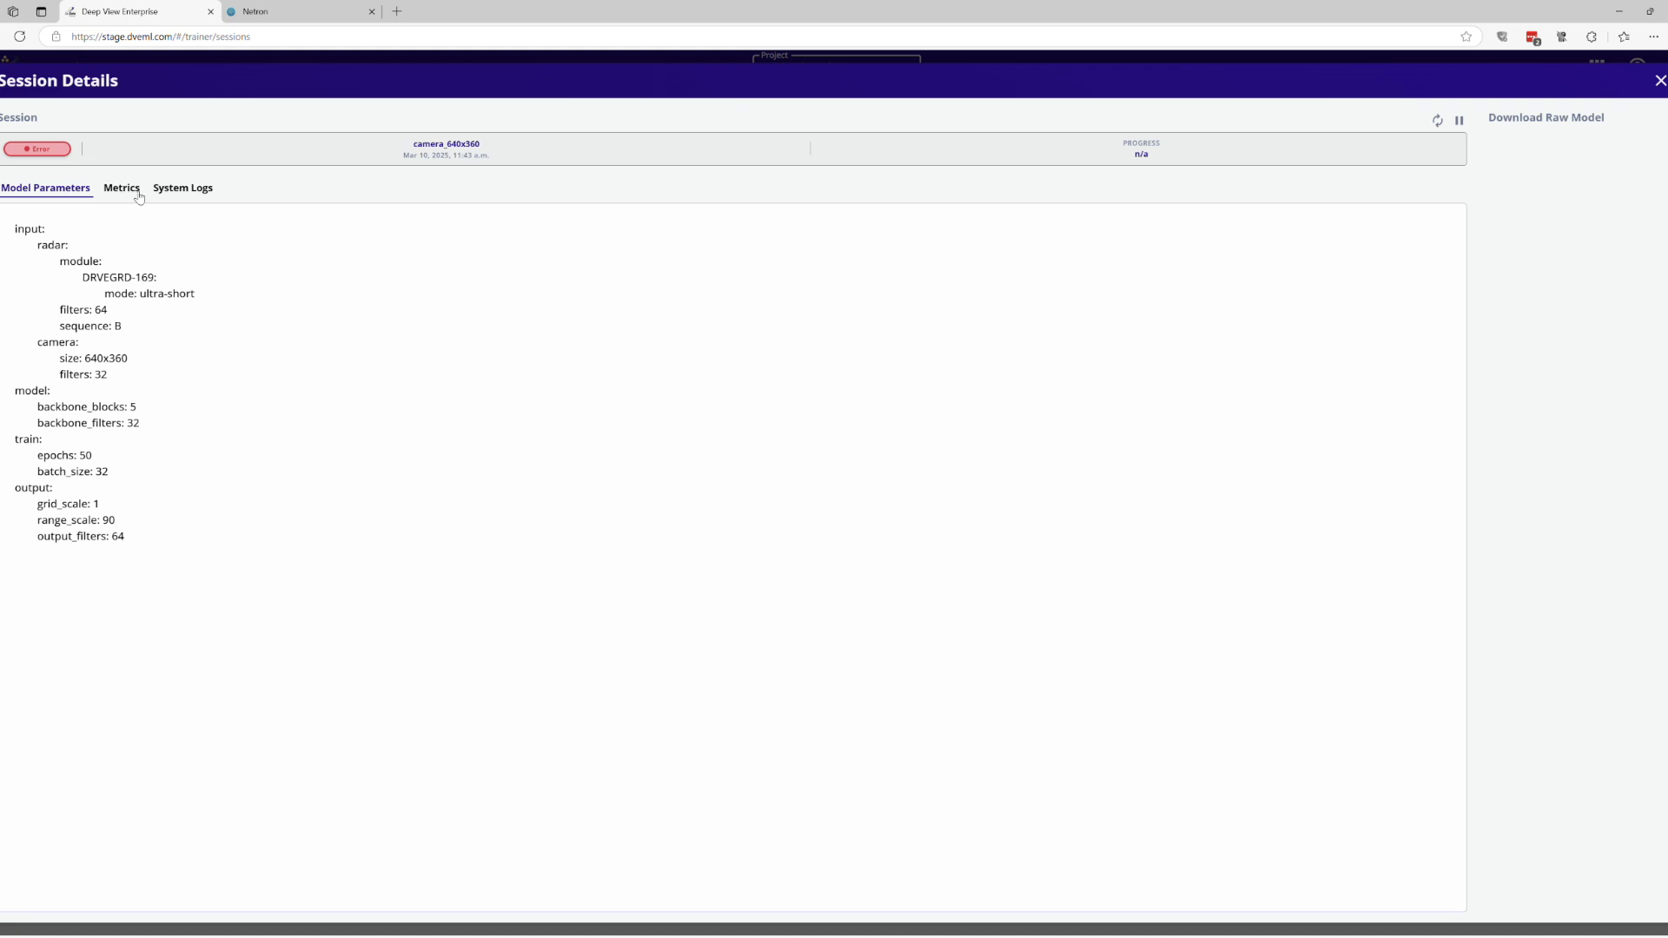
pyautogui.click(175, 187)
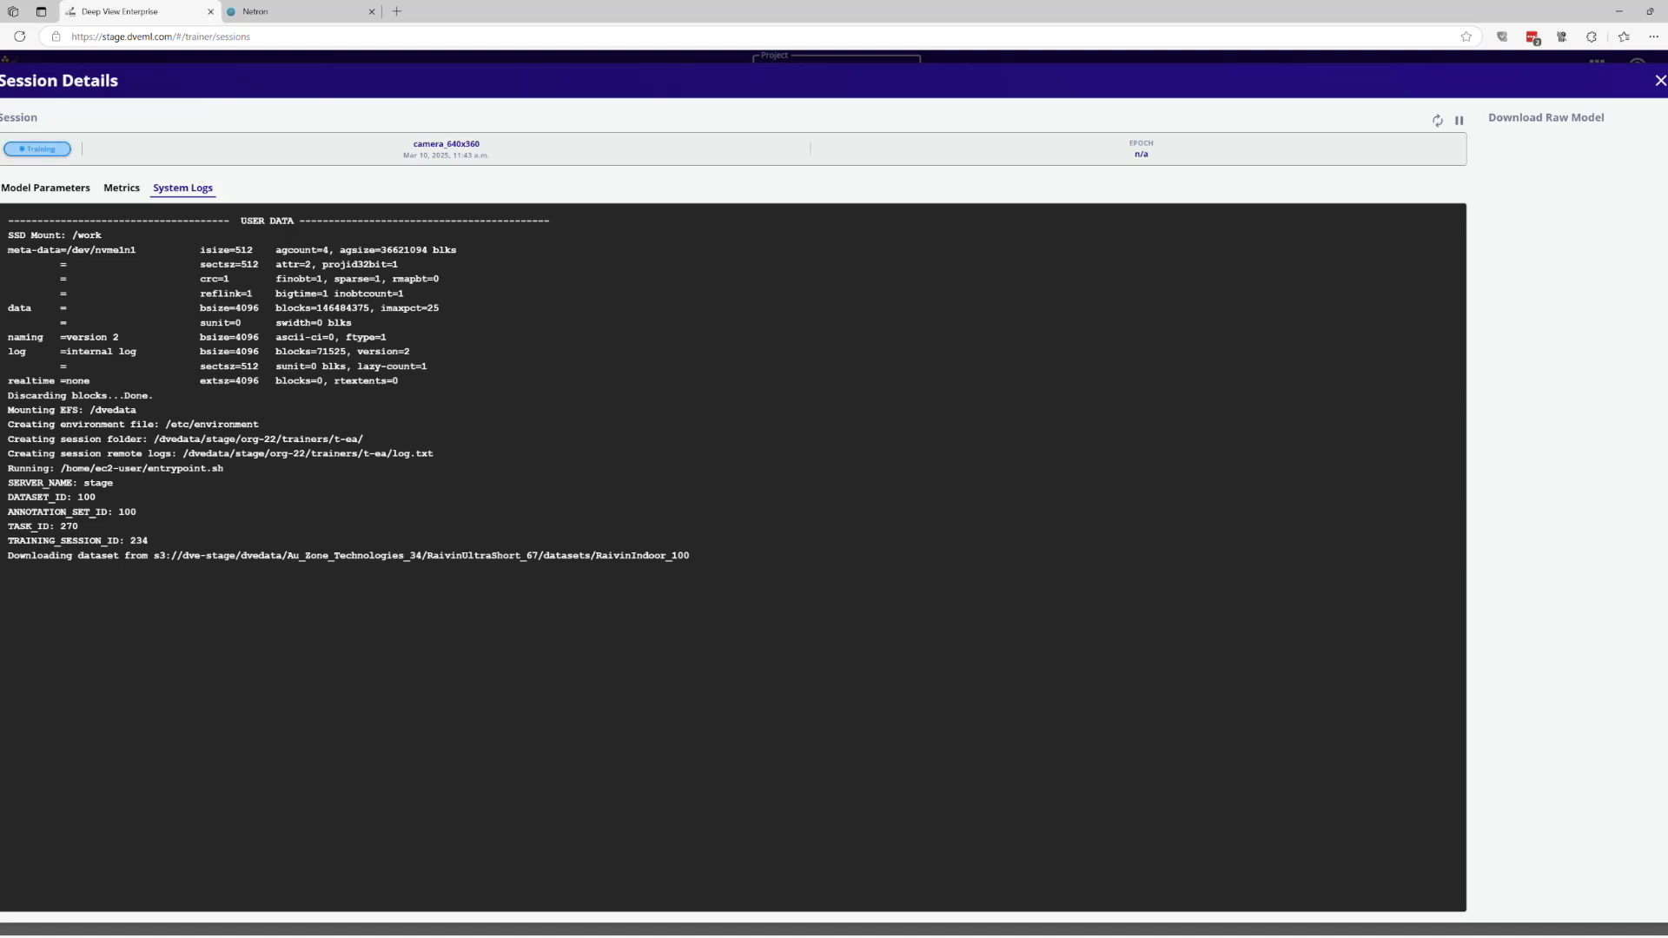
pyautogui.click(1660, 80)
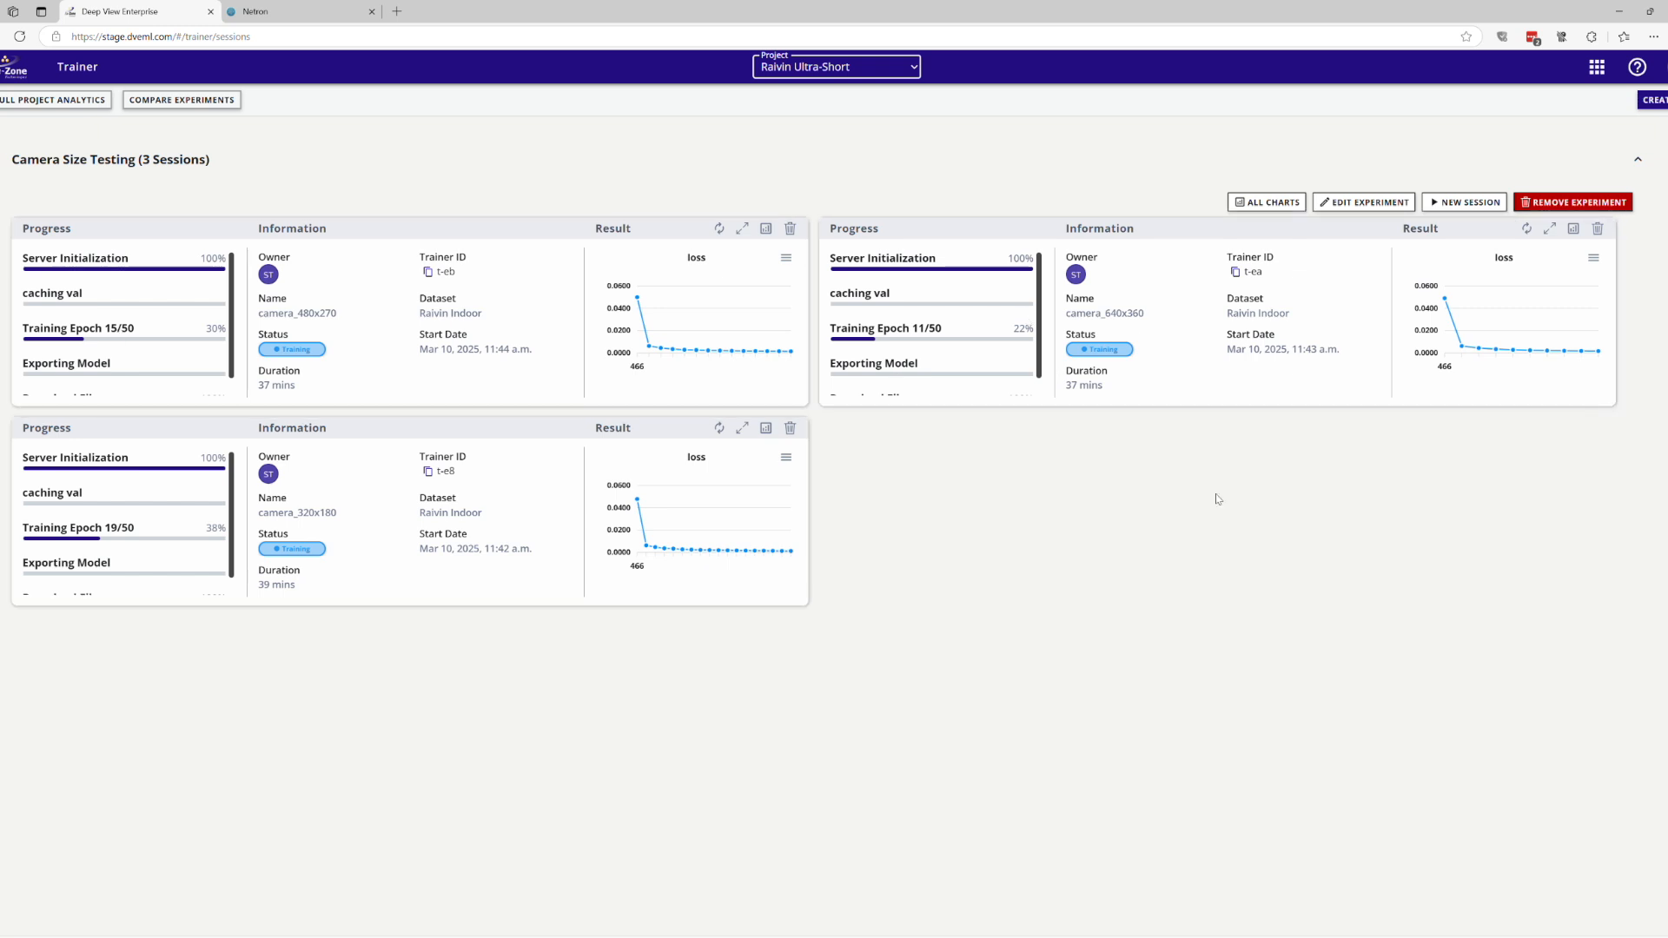
# Examine the training charts of the running camera_320x180 and camera_640x360 sessions
pyautogui.click(765, 428)
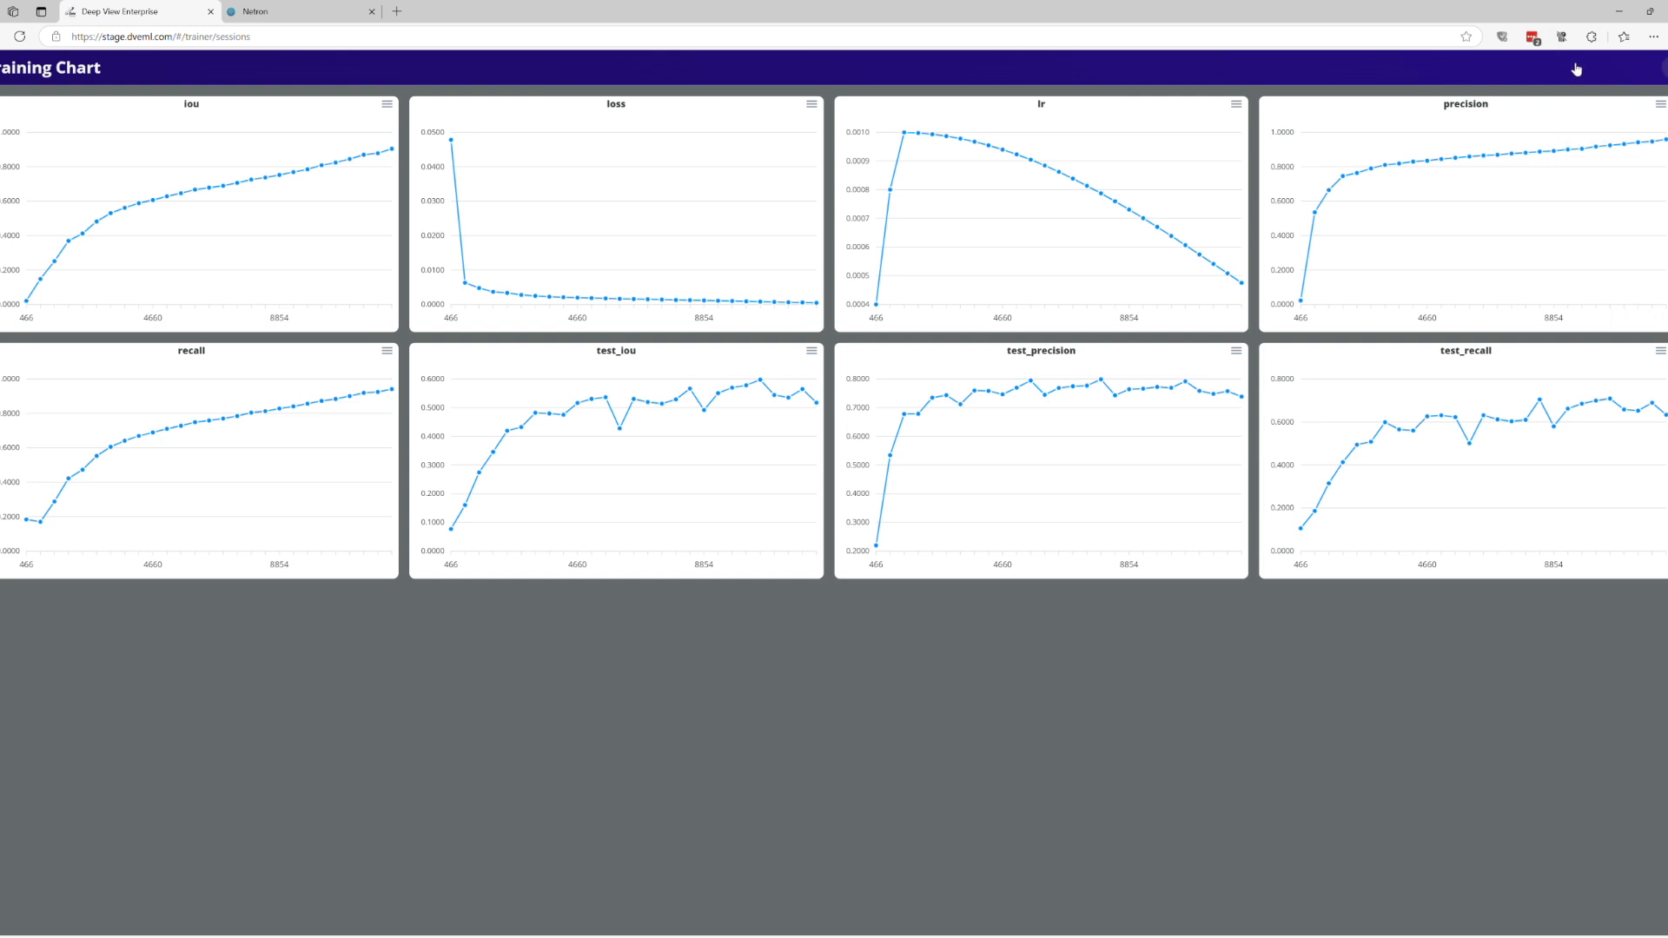
pyautogui.click(1650, 65)
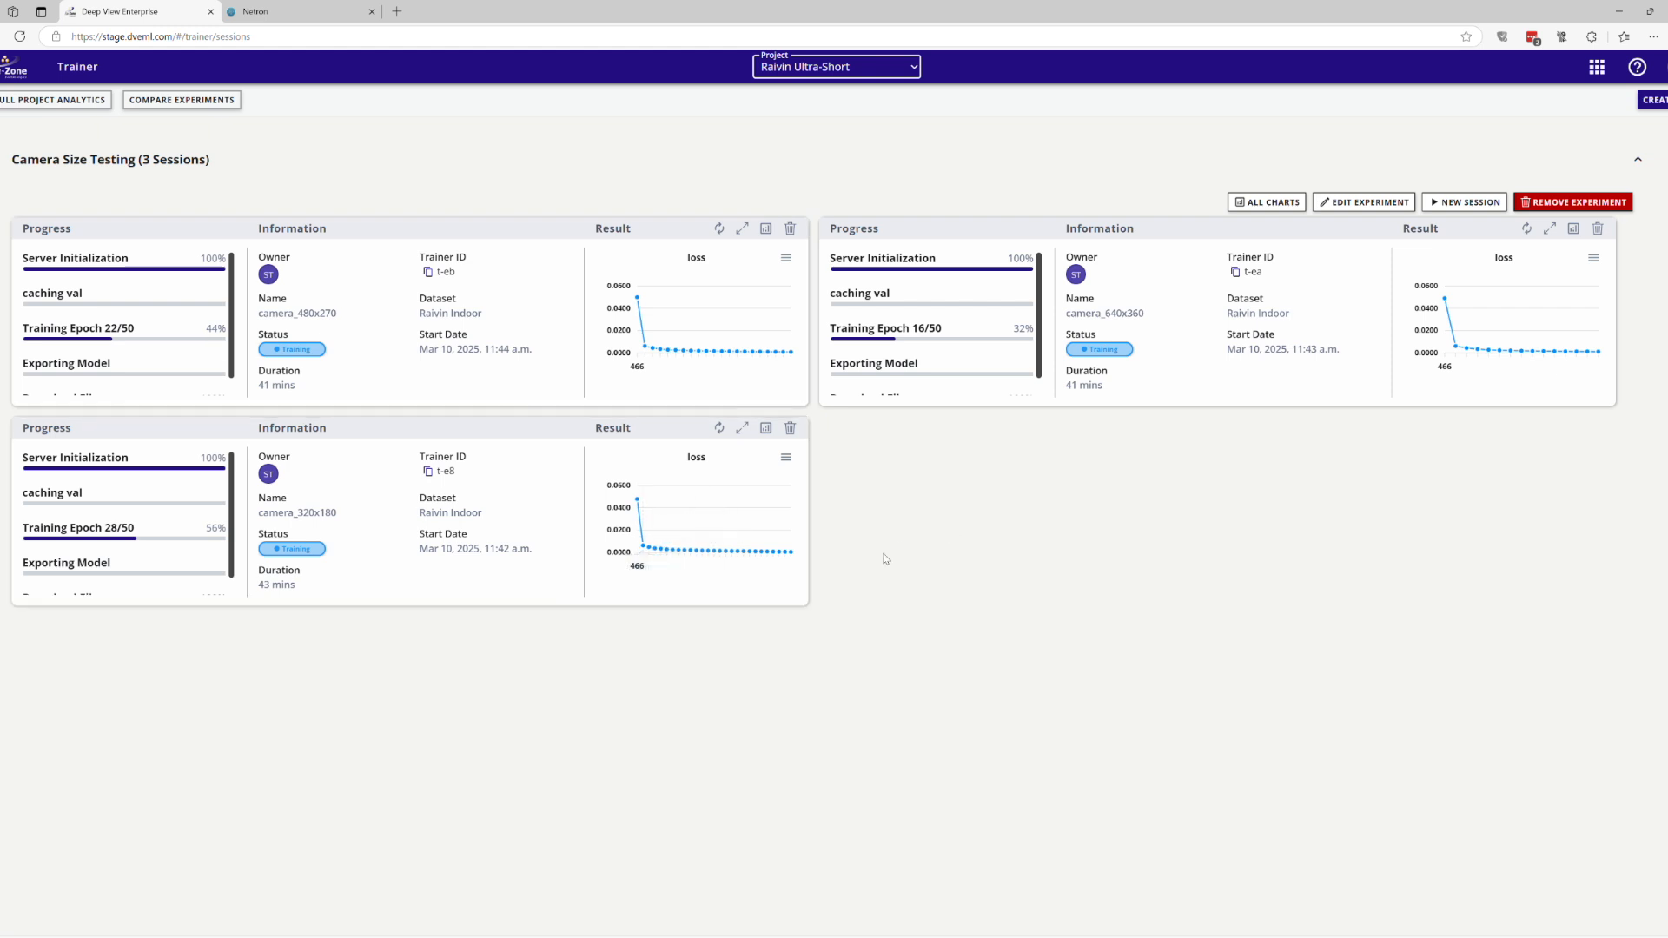
pyautogui.click(1576, 231)
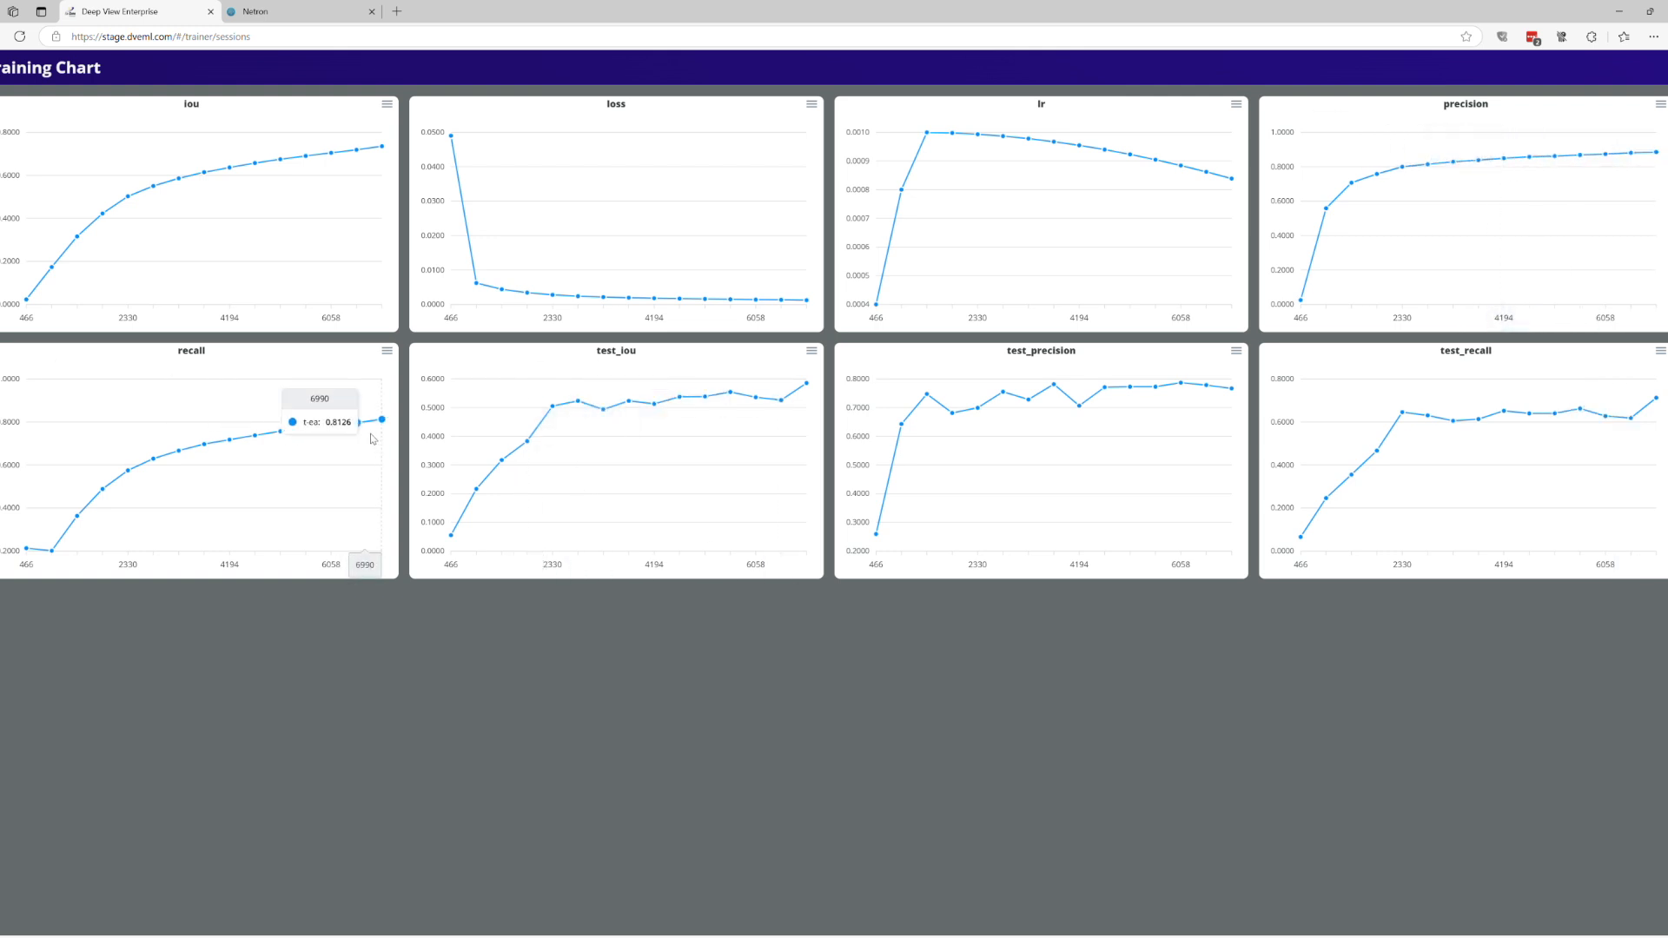
pyautogui.moveTo(376, 432)
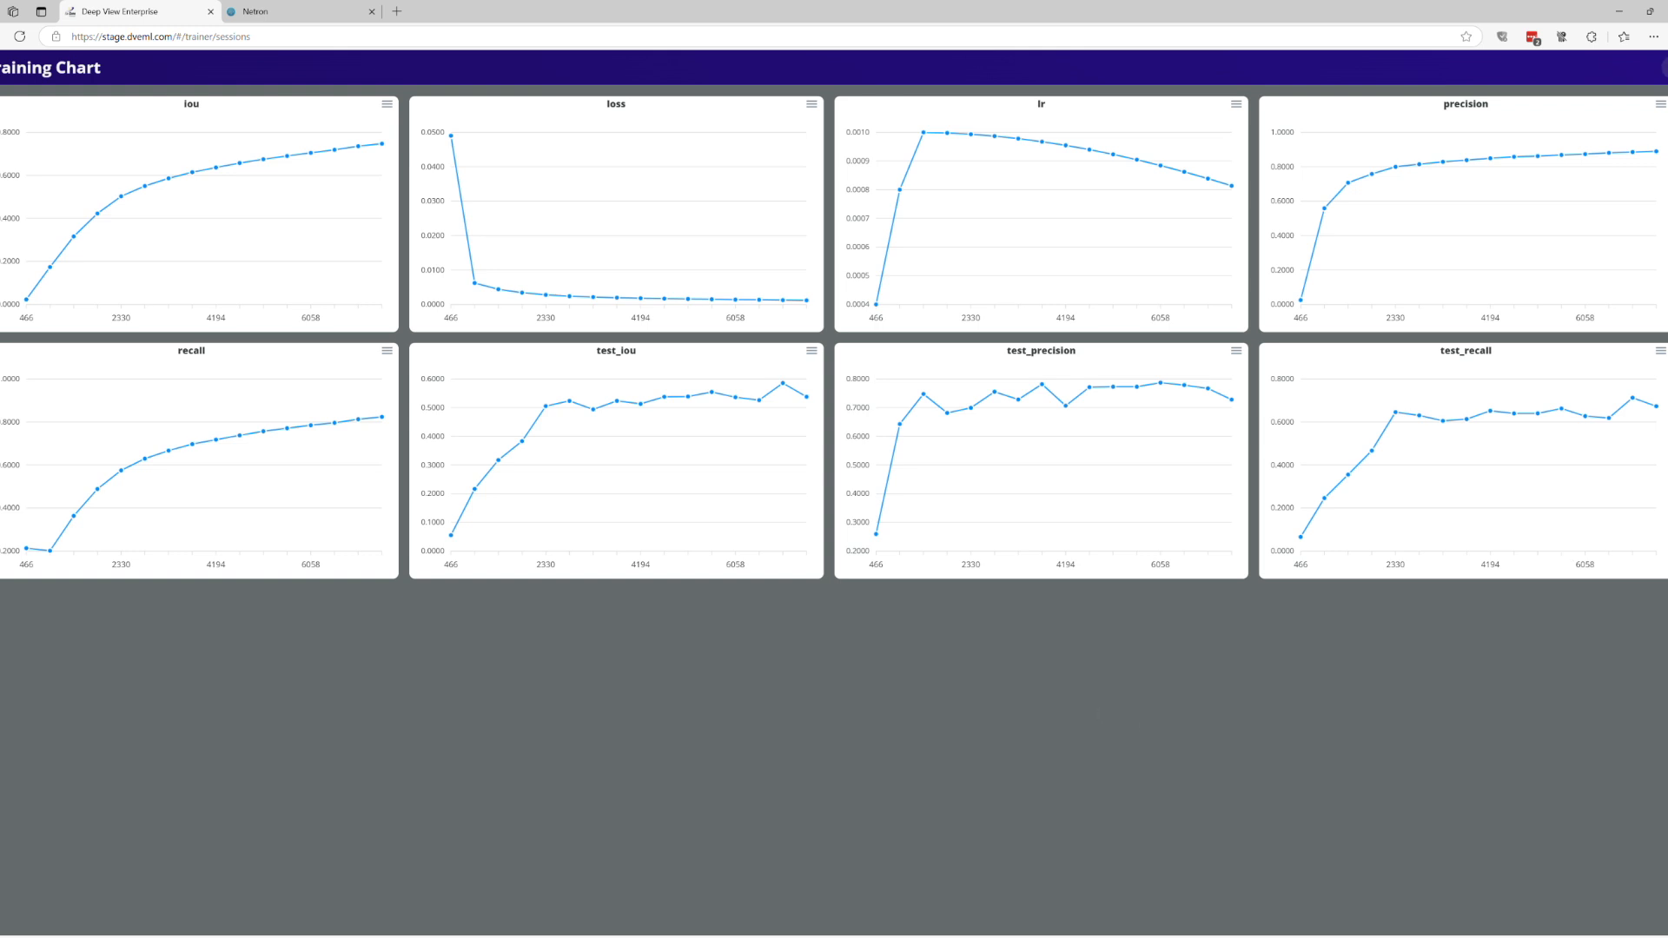
pyautogui.click(1165, 657)
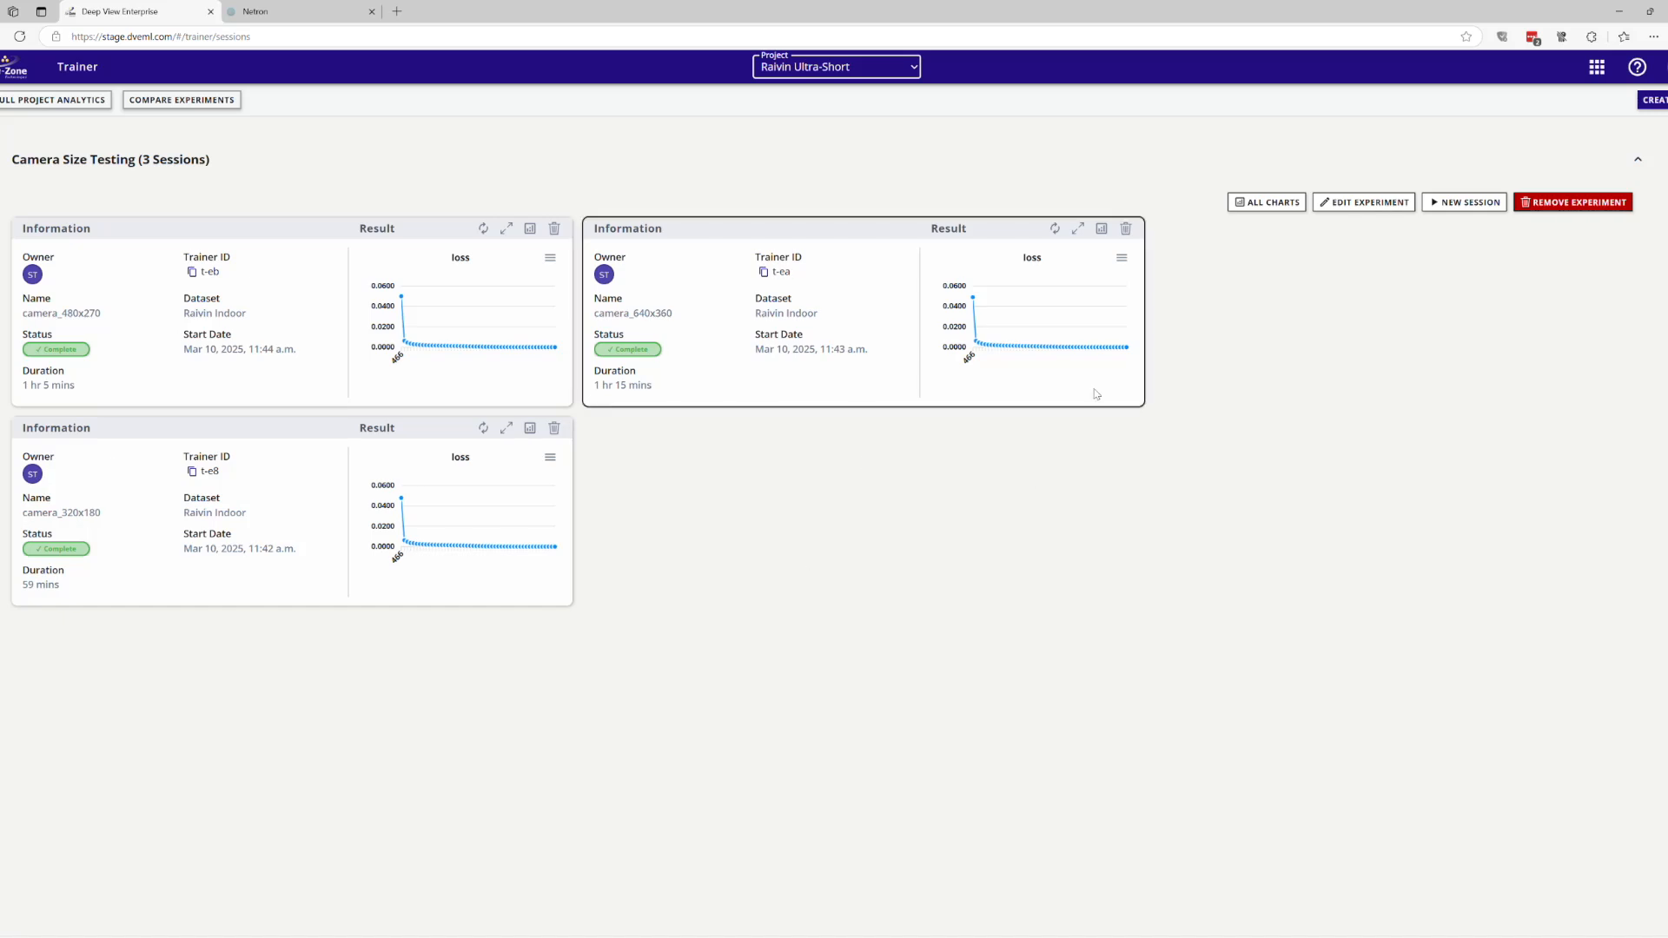
# Check the completed camera_640x360 session's test recall and test precision, and compare the charts of all sessions in the experiment
pyautogui.click(1101, 230)
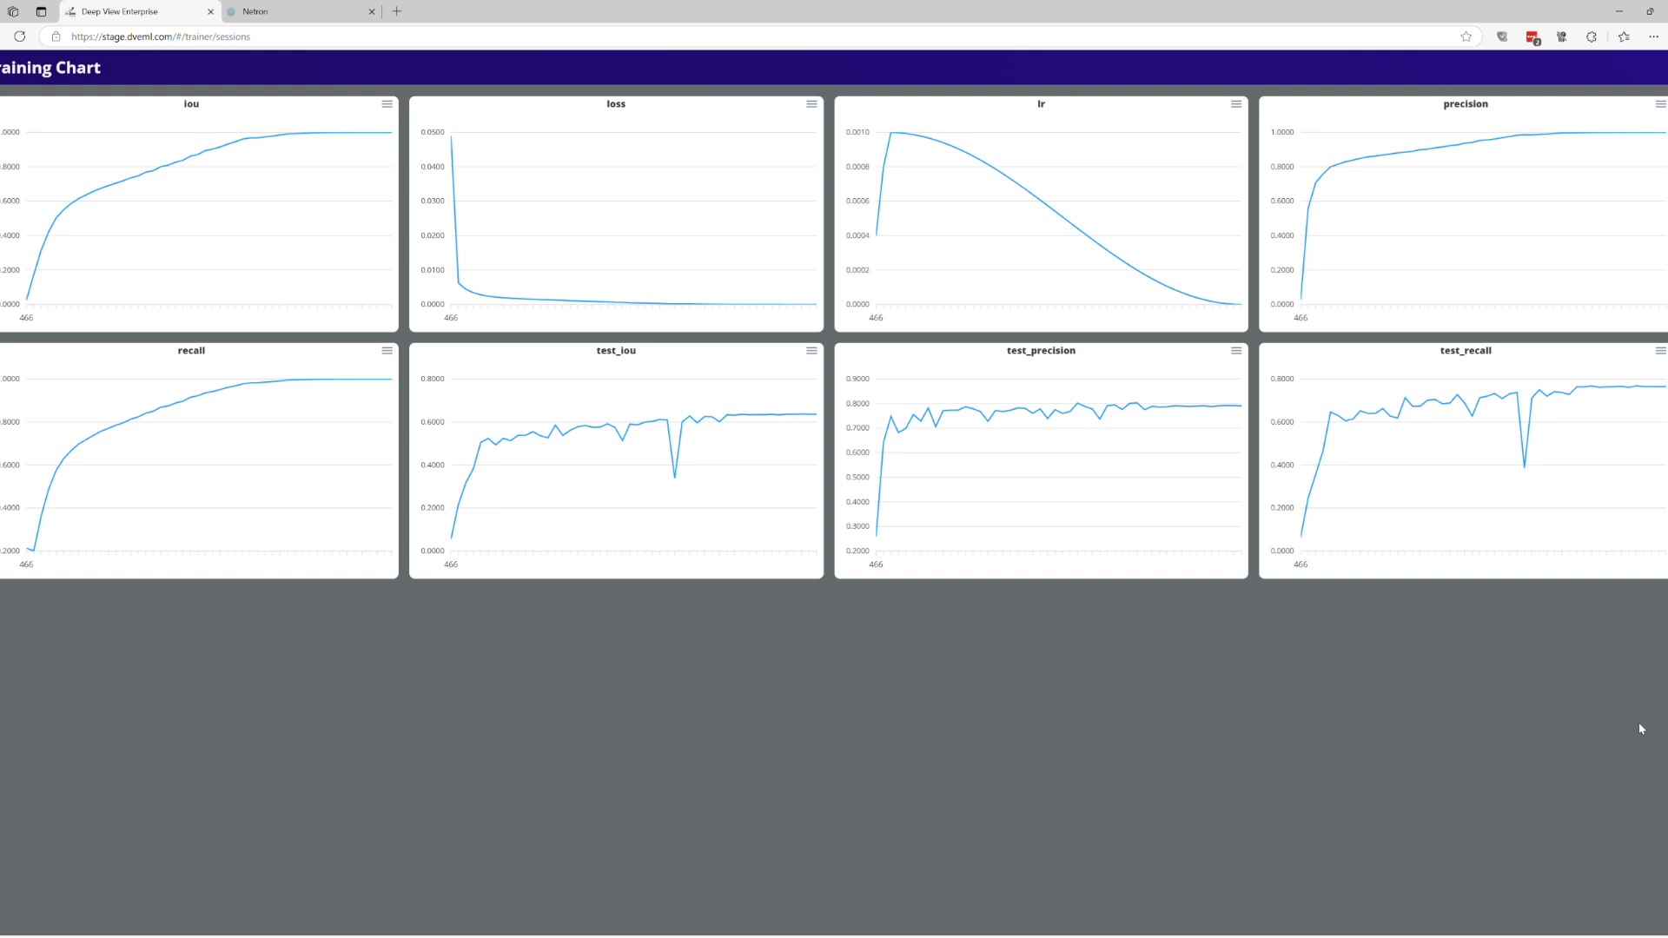
pyautogui.moveTo(1646, 430)
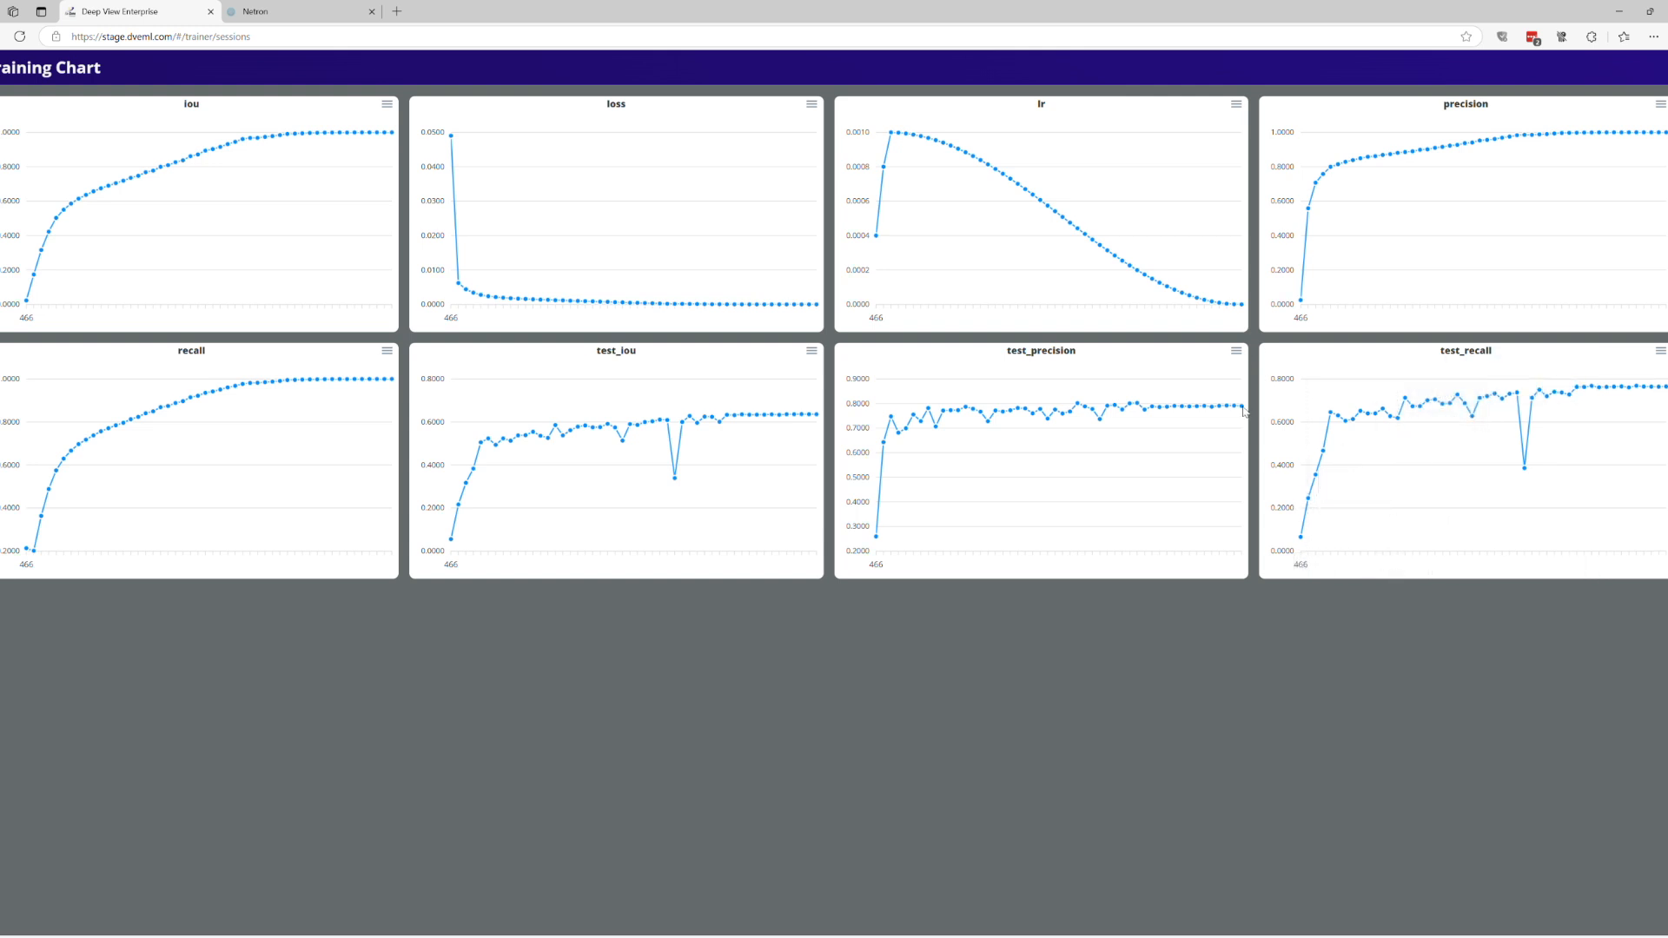
pyautogui.moveTo(1243, 412)
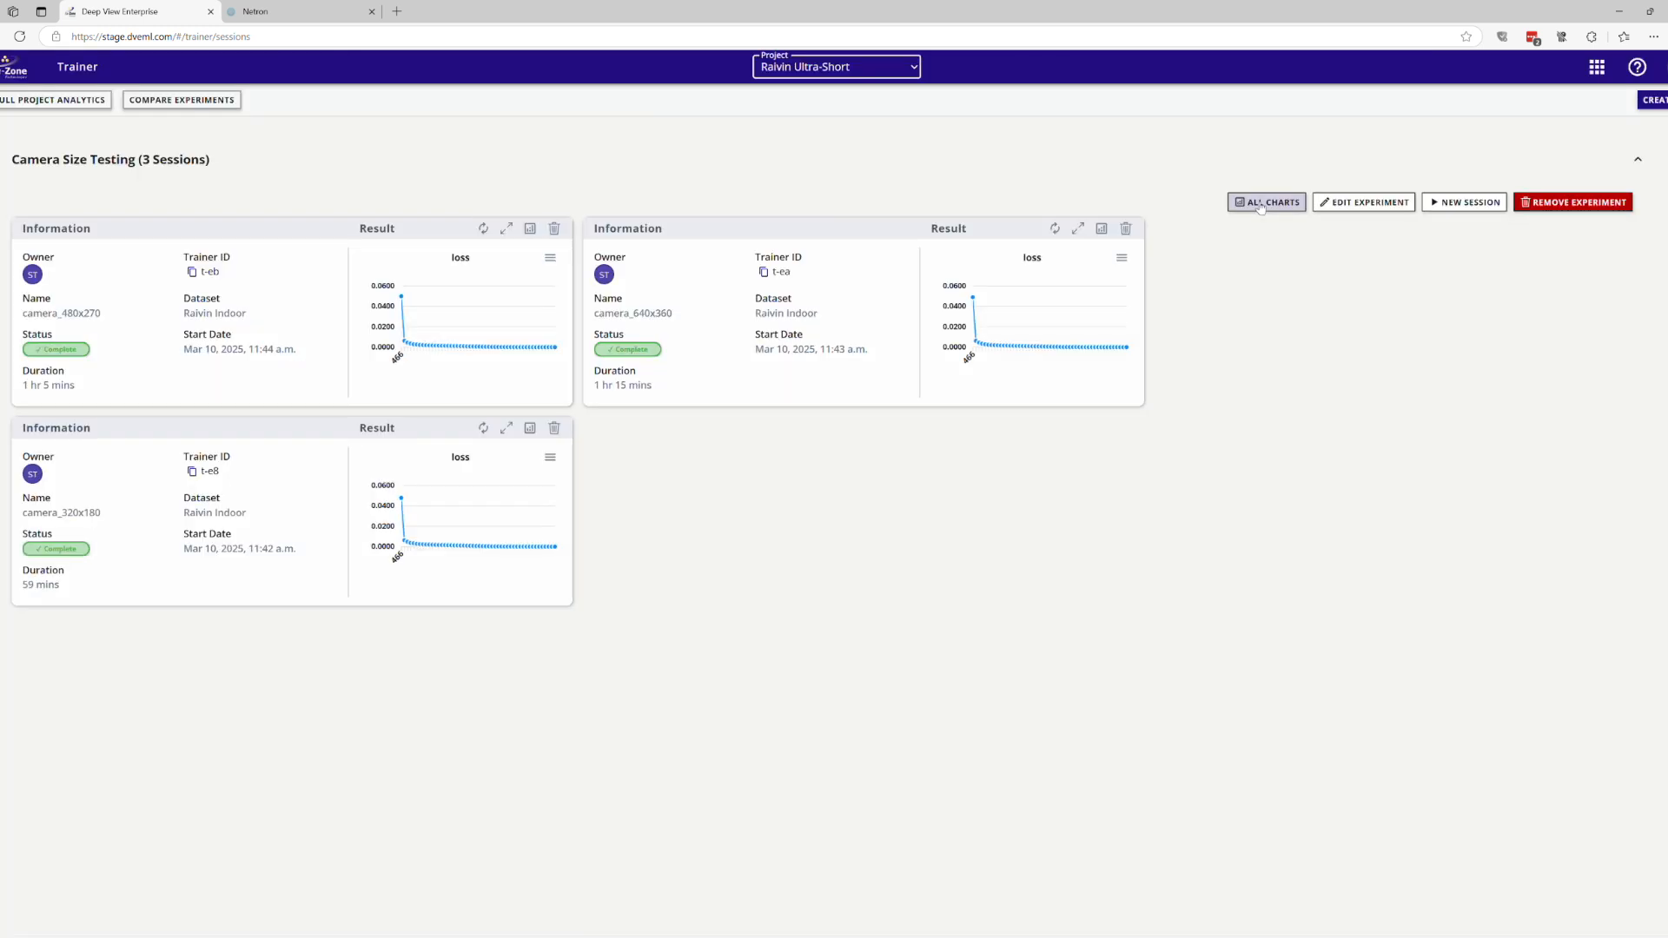
pyautogui.click(1260, 208)
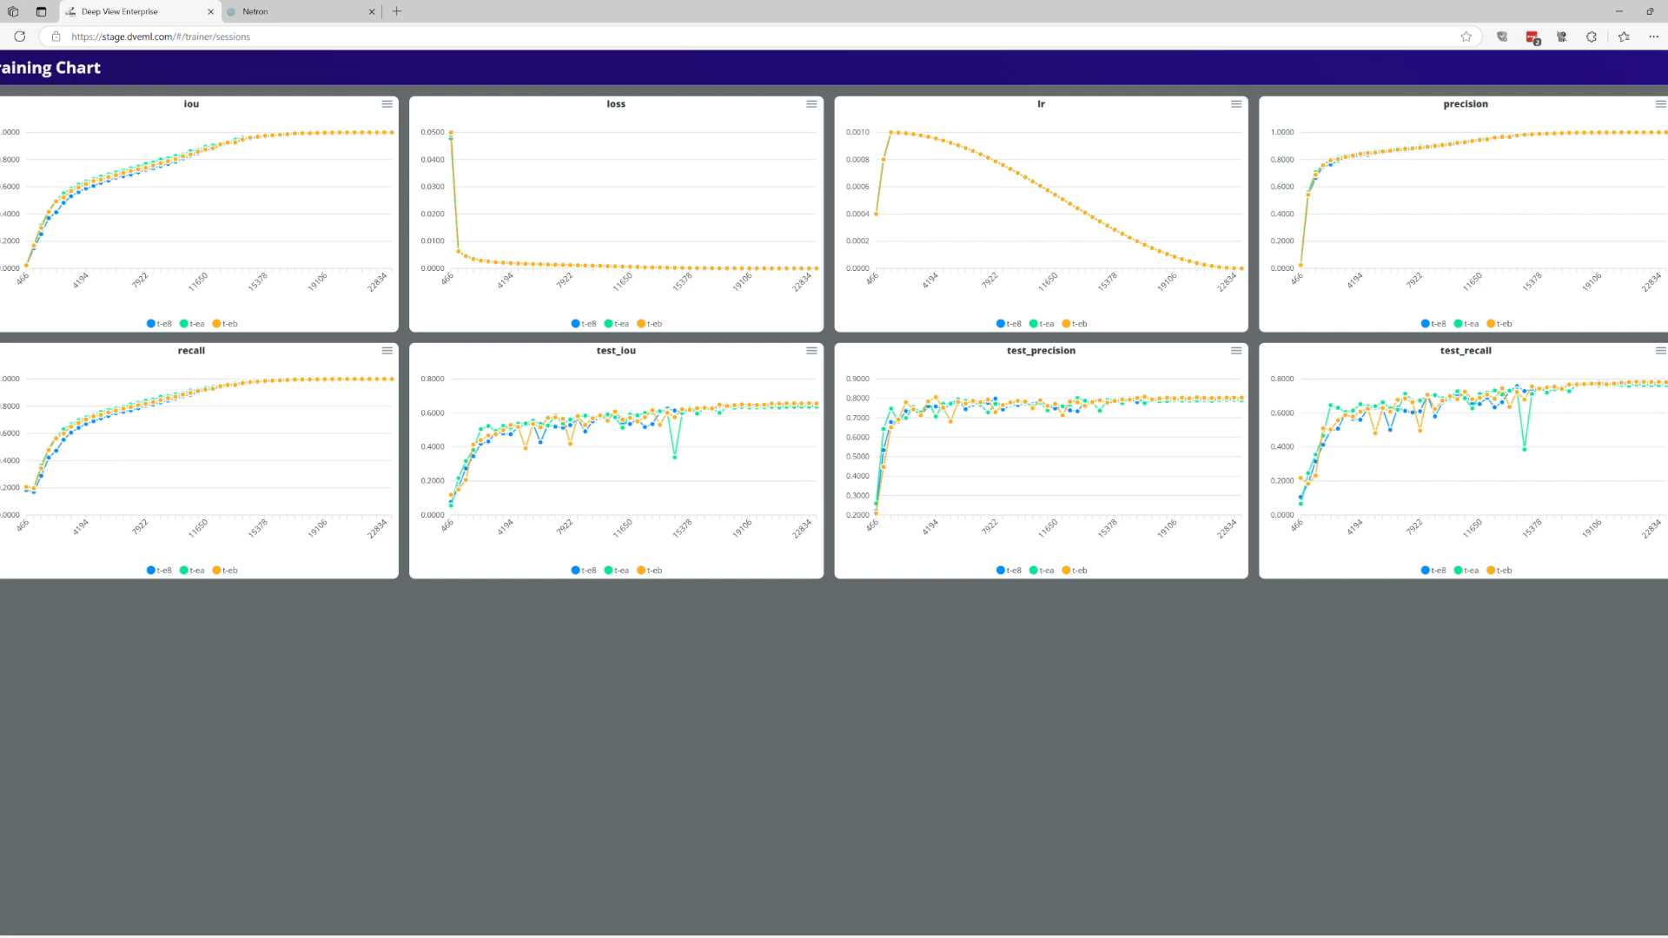
pyautogui.click(1, 68)
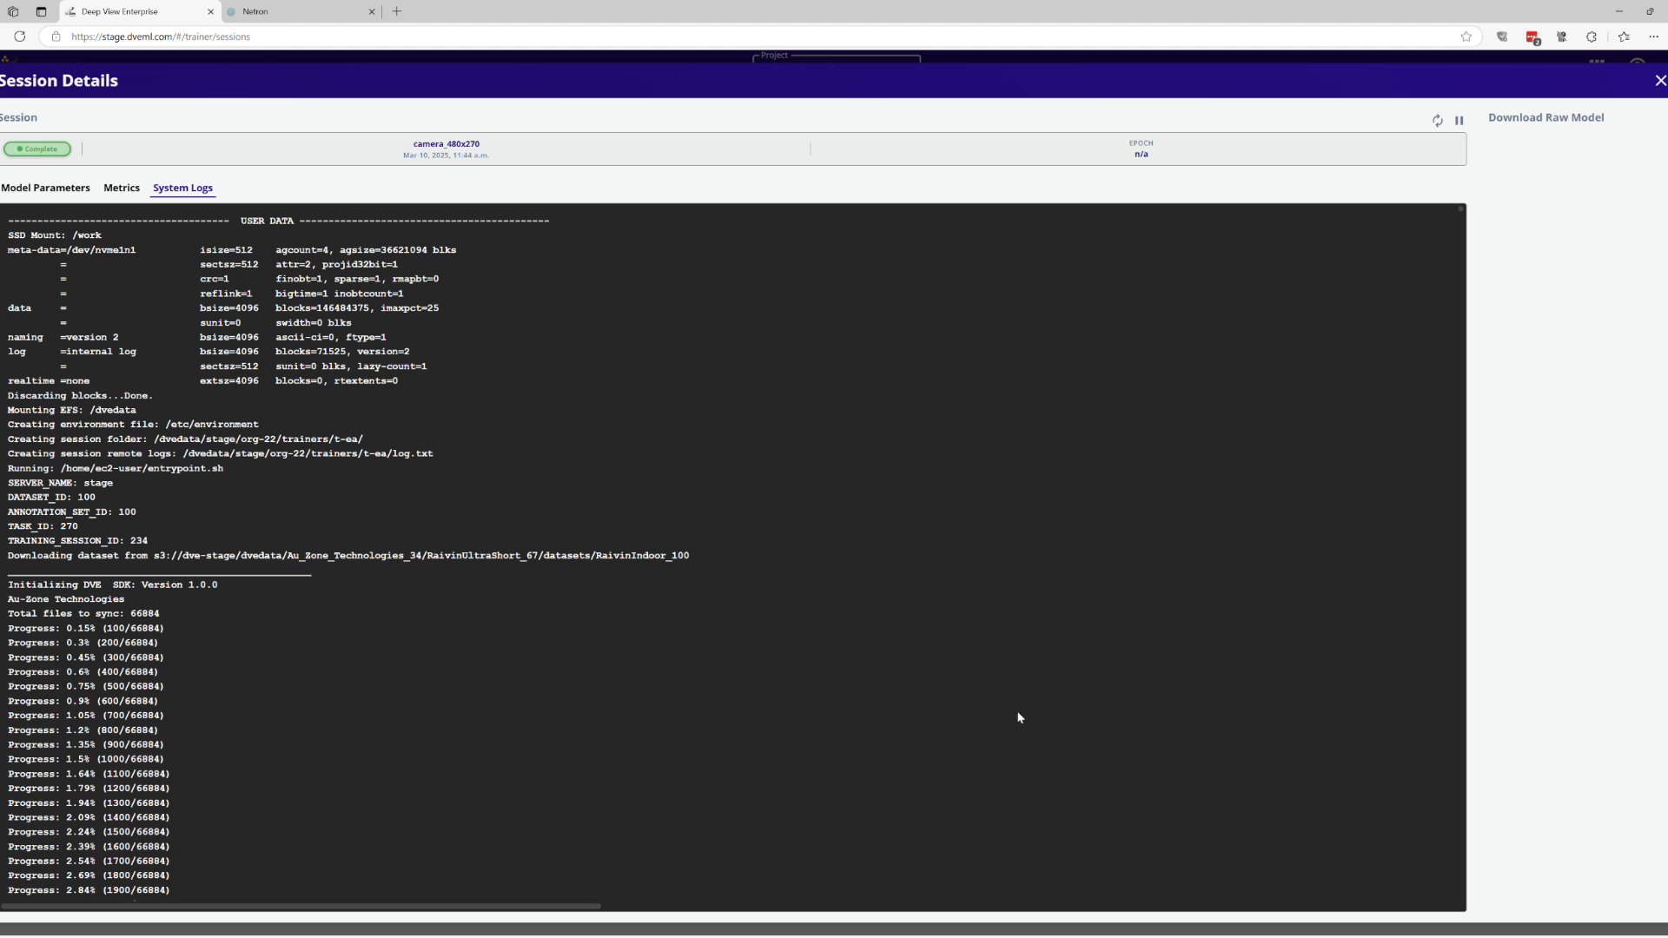
# Download the fusion.tflite model of the camera_480x270 session and open the downloaded file in Netron
pyautogui.click(37, 191)
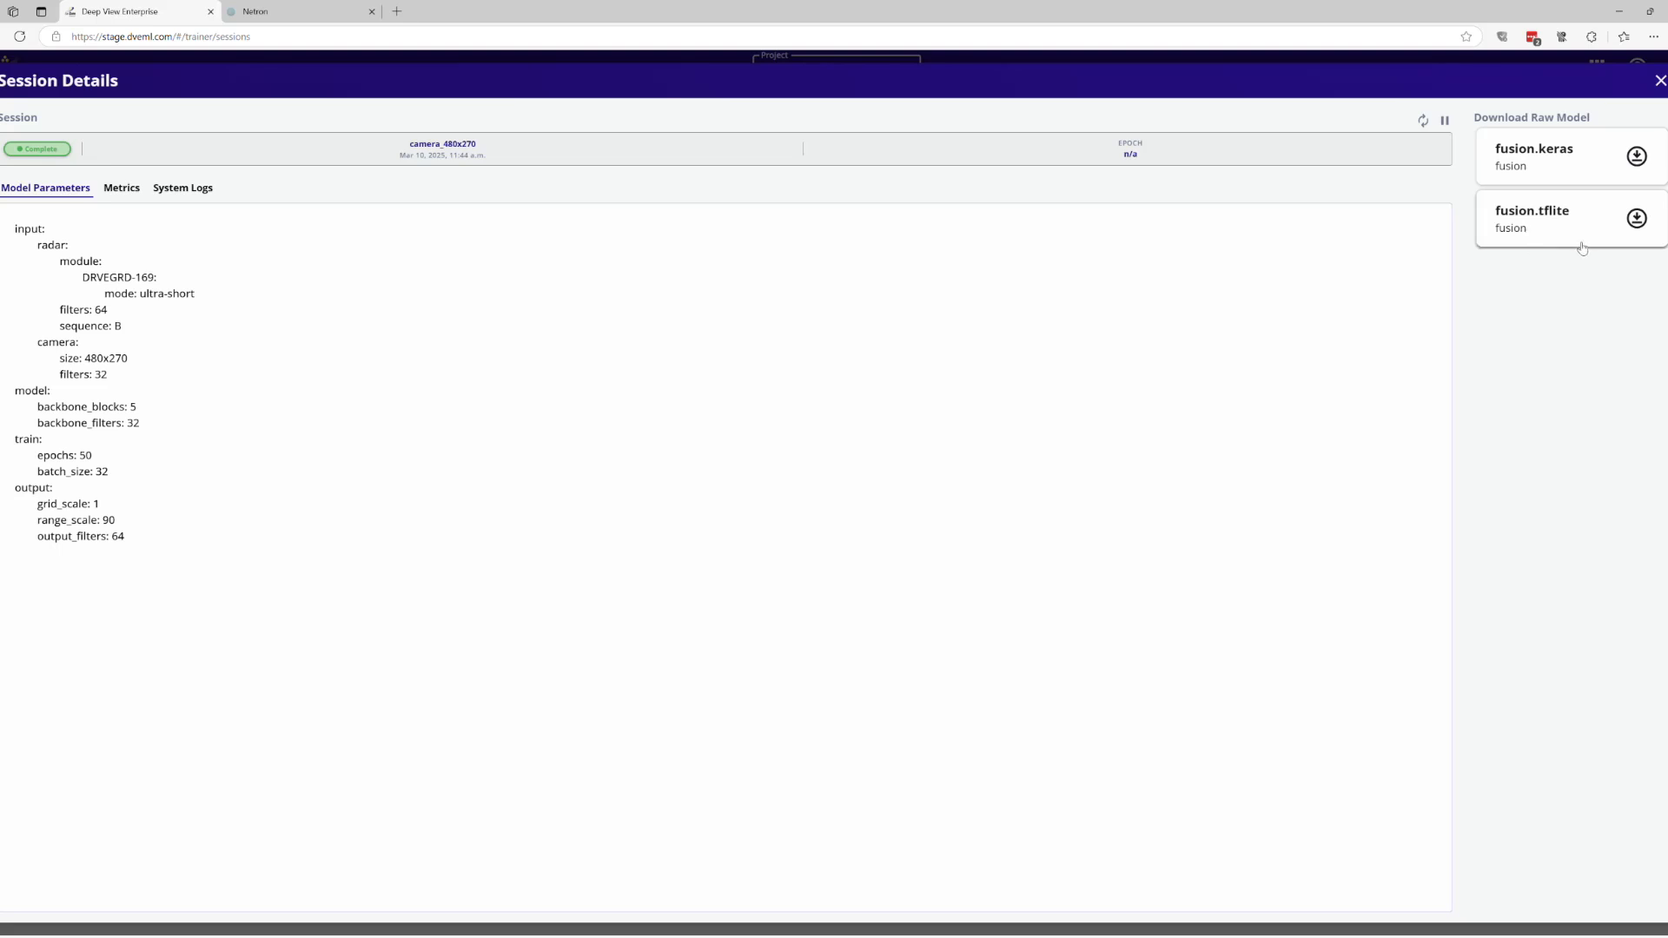
pyautogui.click(1640, 223)
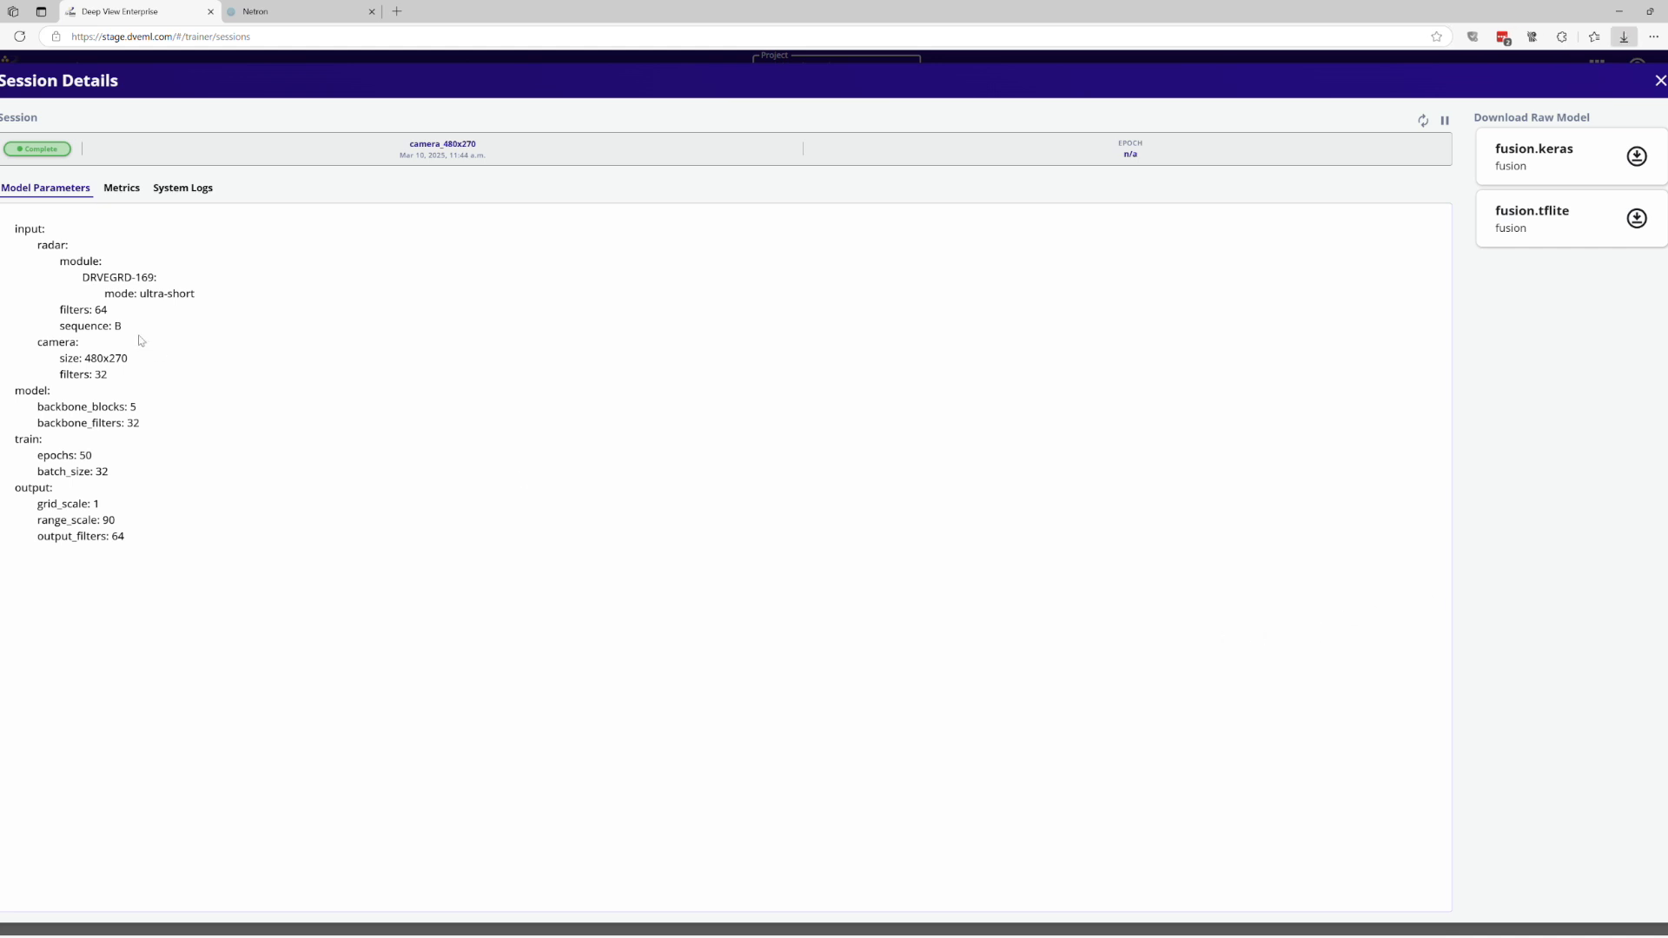
pyautogui.click(271, 12)
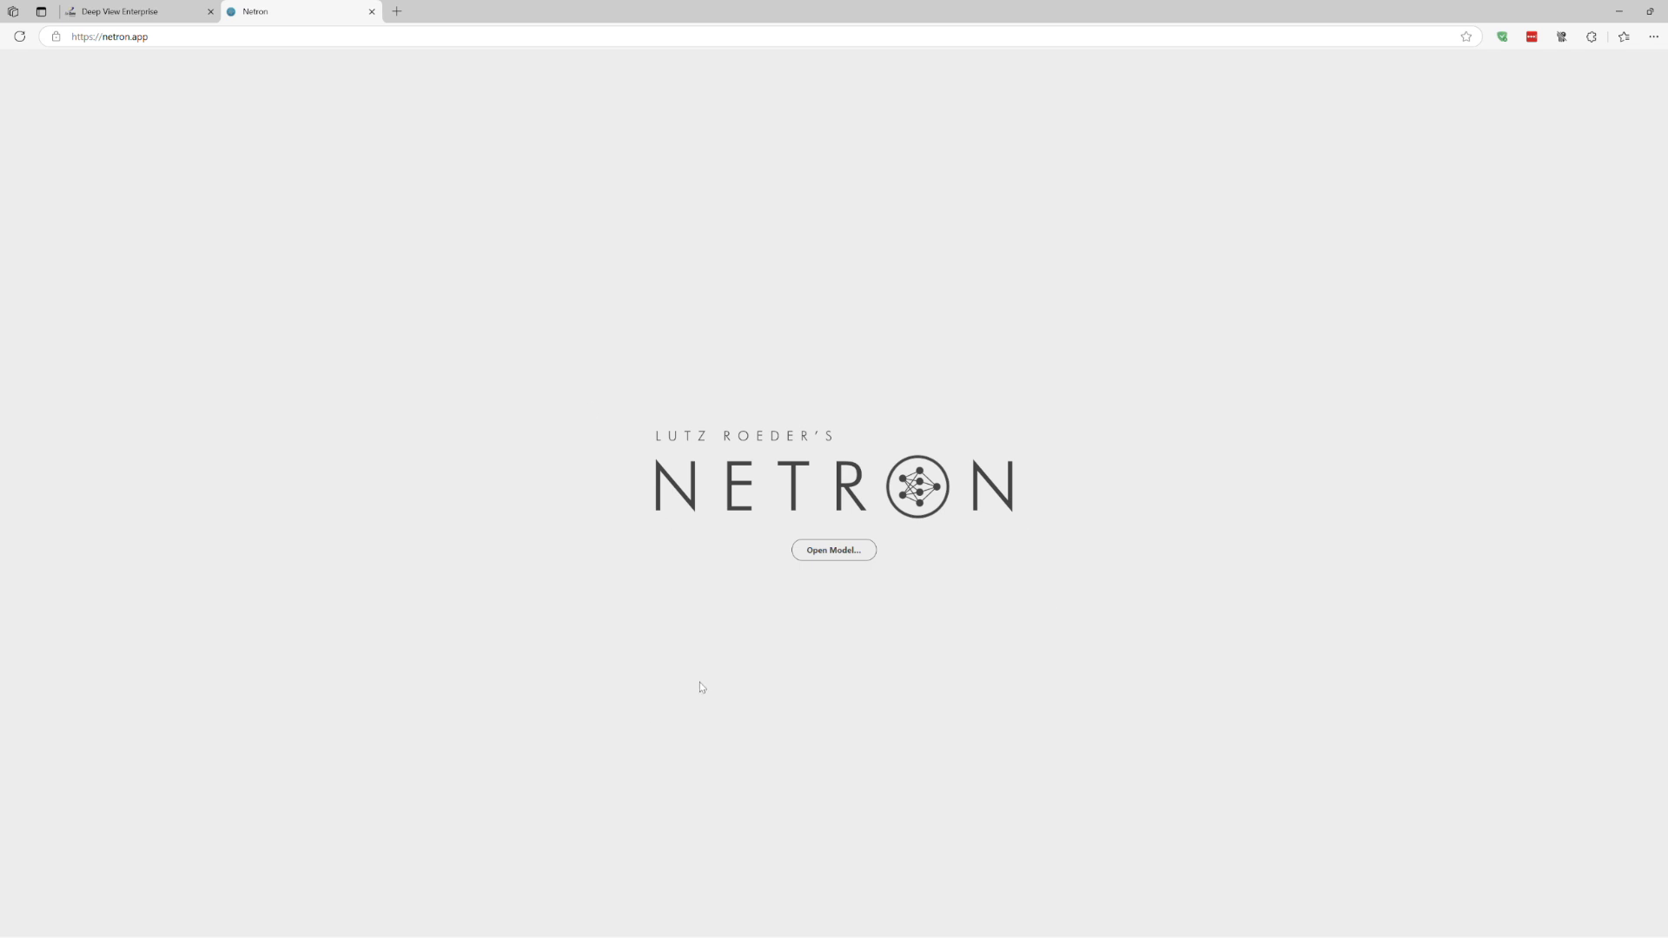
pyautogui.click(855, 560)
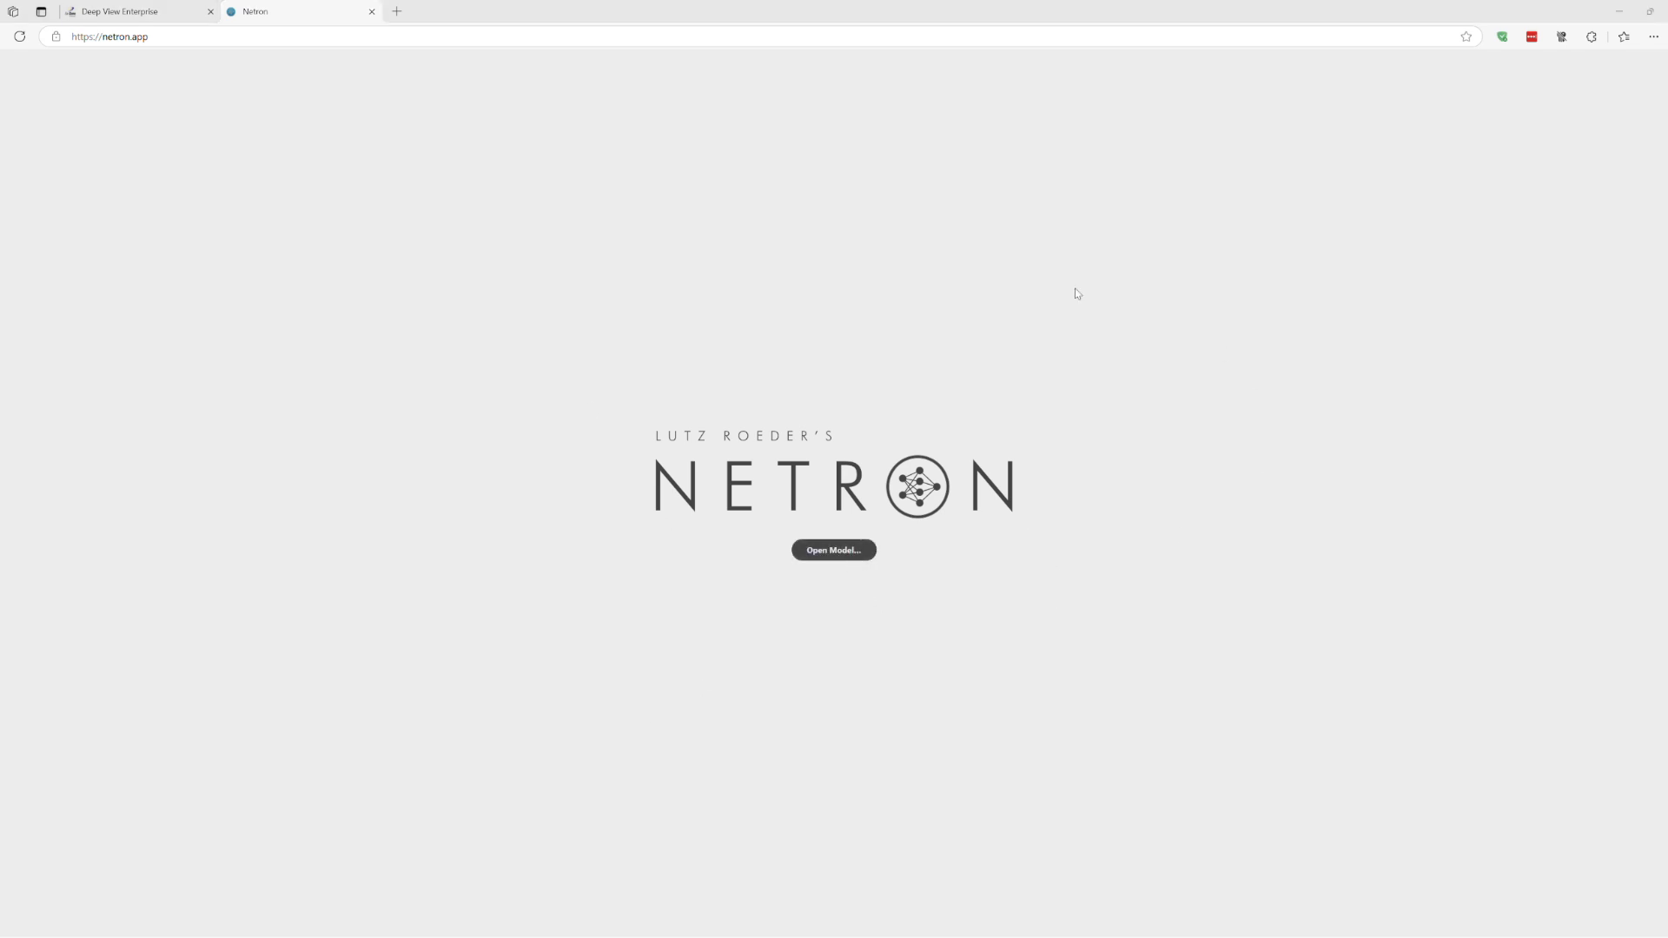
pyautogui.doubleClick(174, 127)
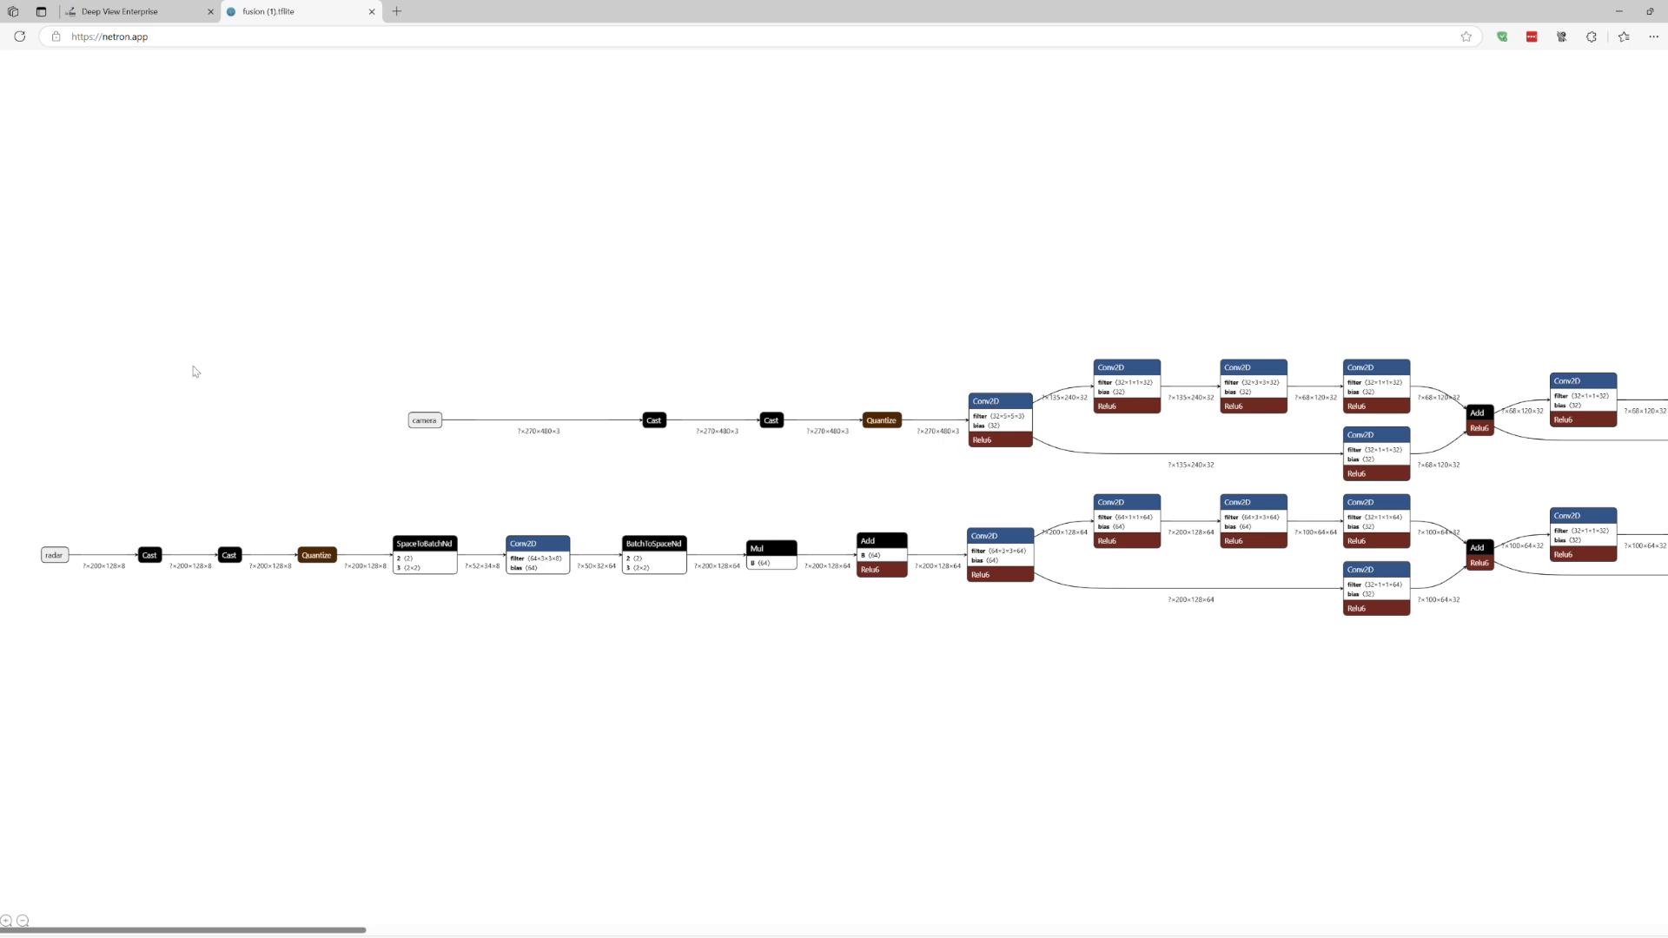
# Examine the model graph from its inputs through the concatenation to the output, and return to the Camera Size Testing session list
pyautogui.moveTo(304, 933); pyautogui.dragTo(1480, 933)
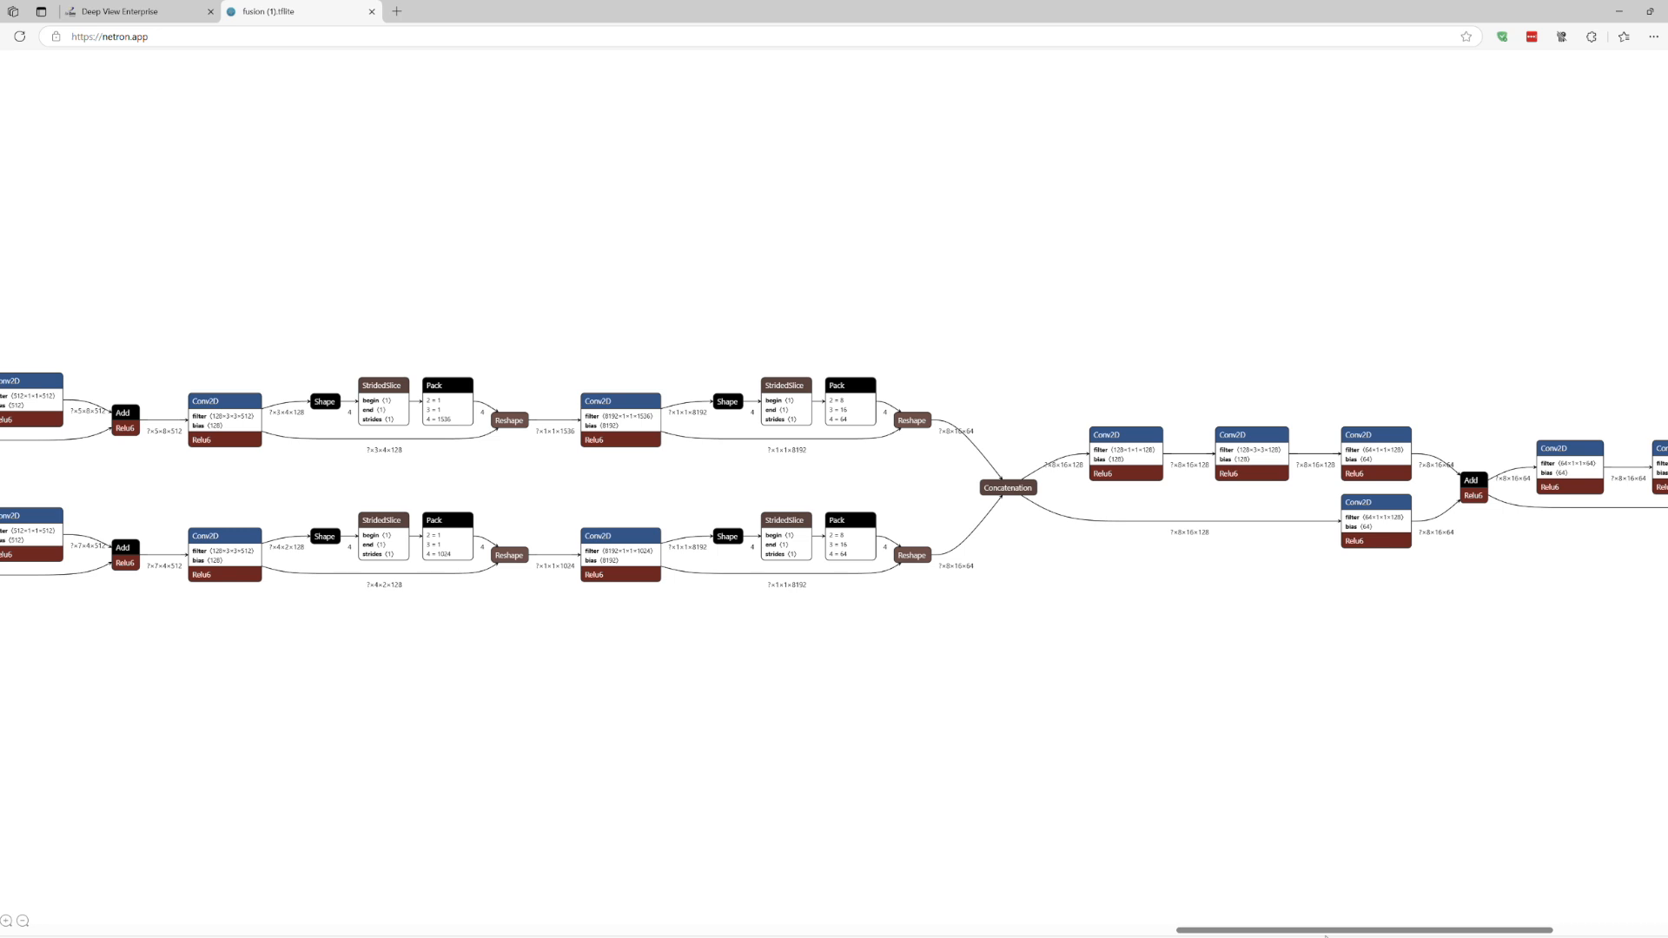
pyautogui.moveTo(1326, 931); pyautogui.dragTo(1451, 931)
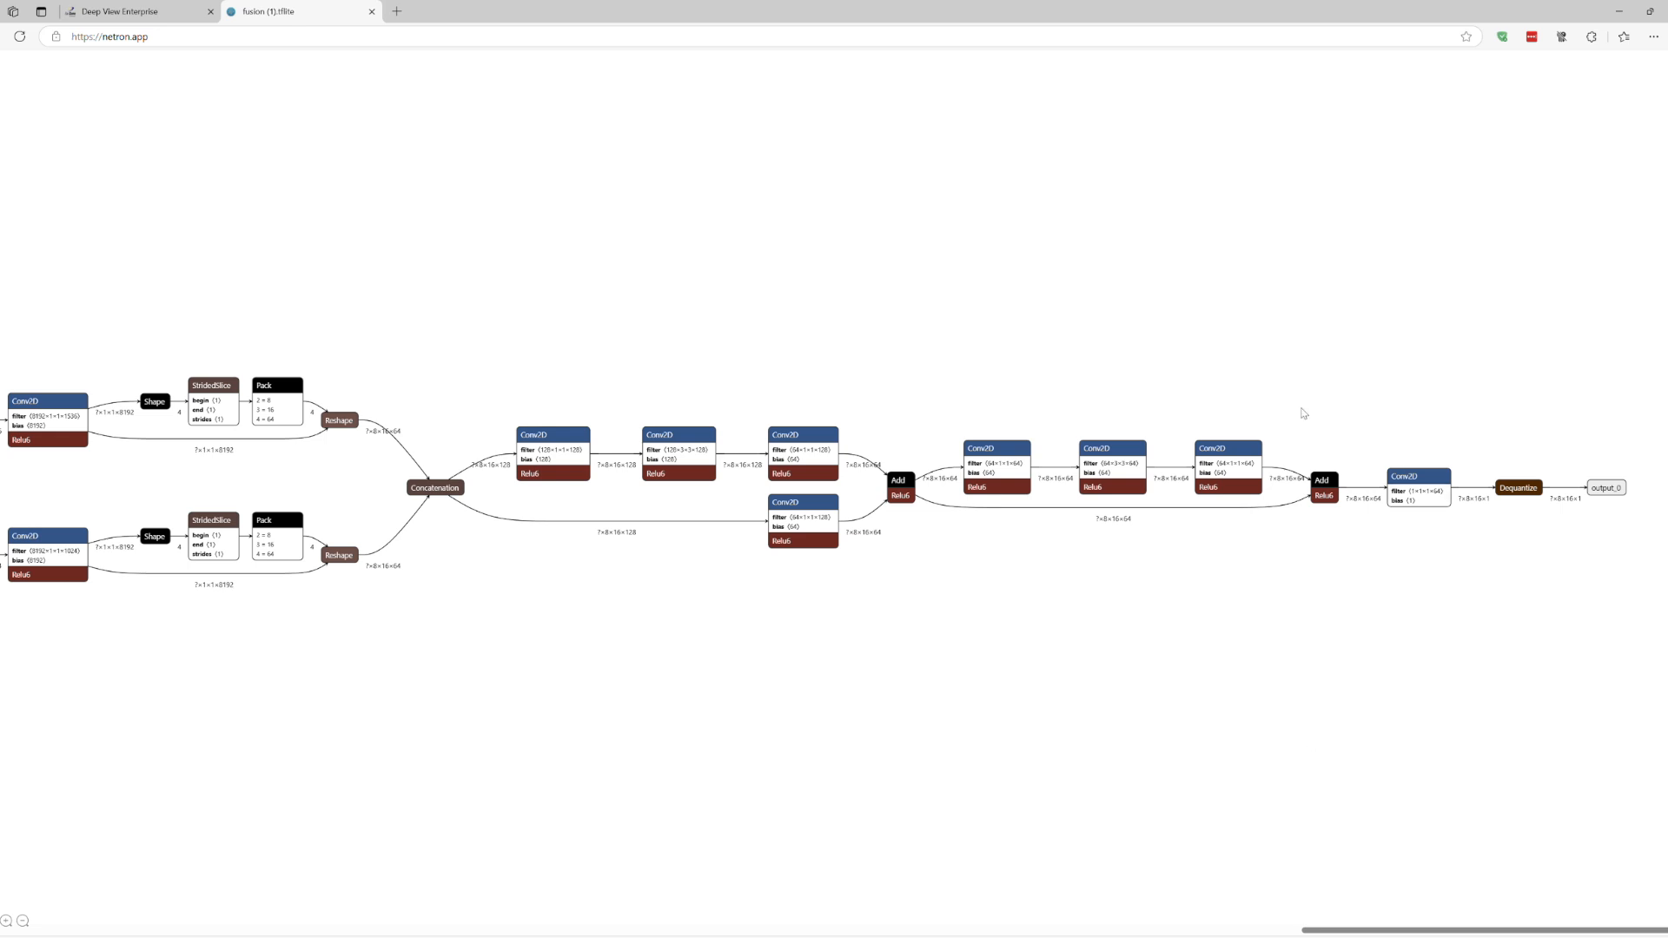
pyautogui.click(148, 12)
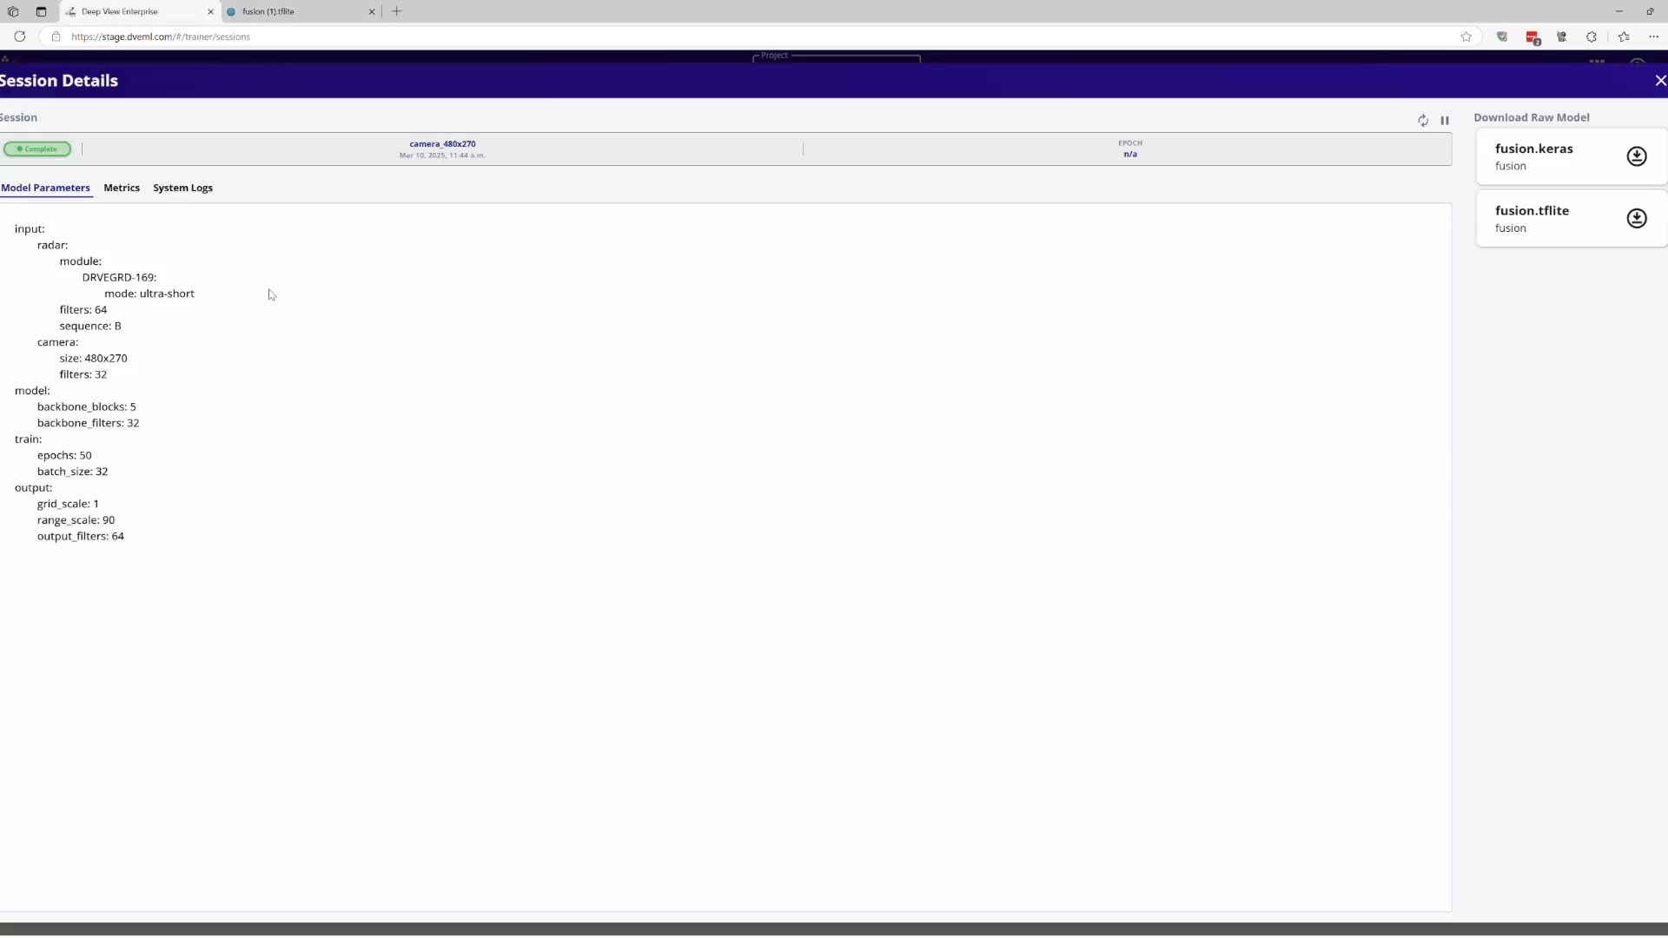
pyautogui.click(1659, 80)
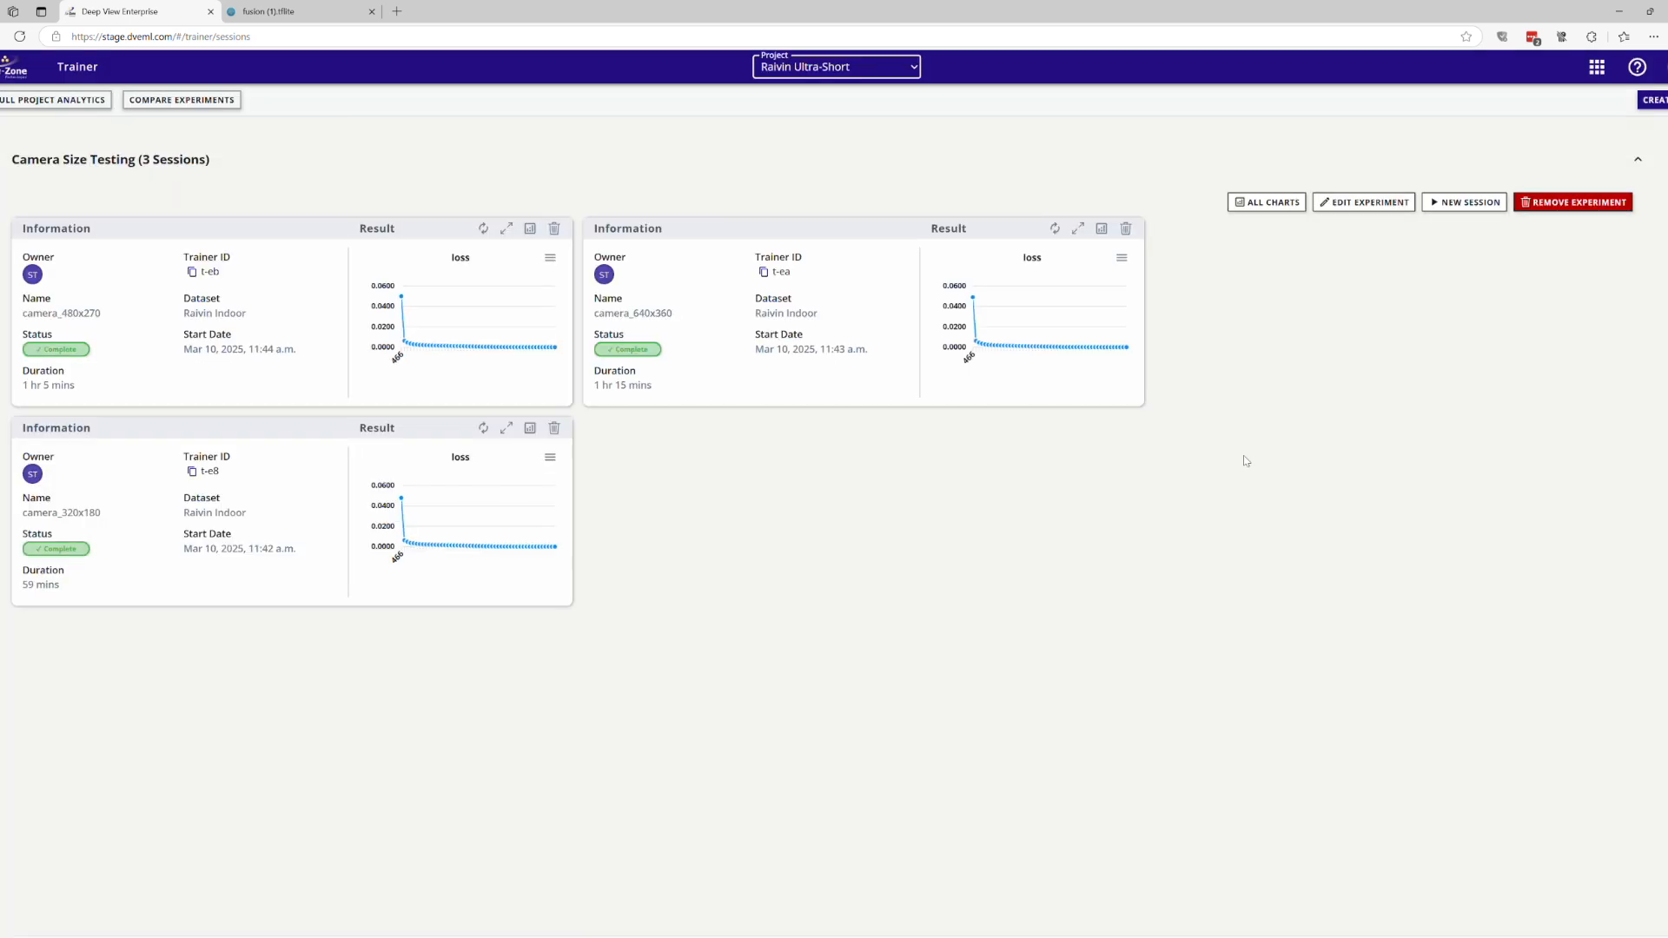